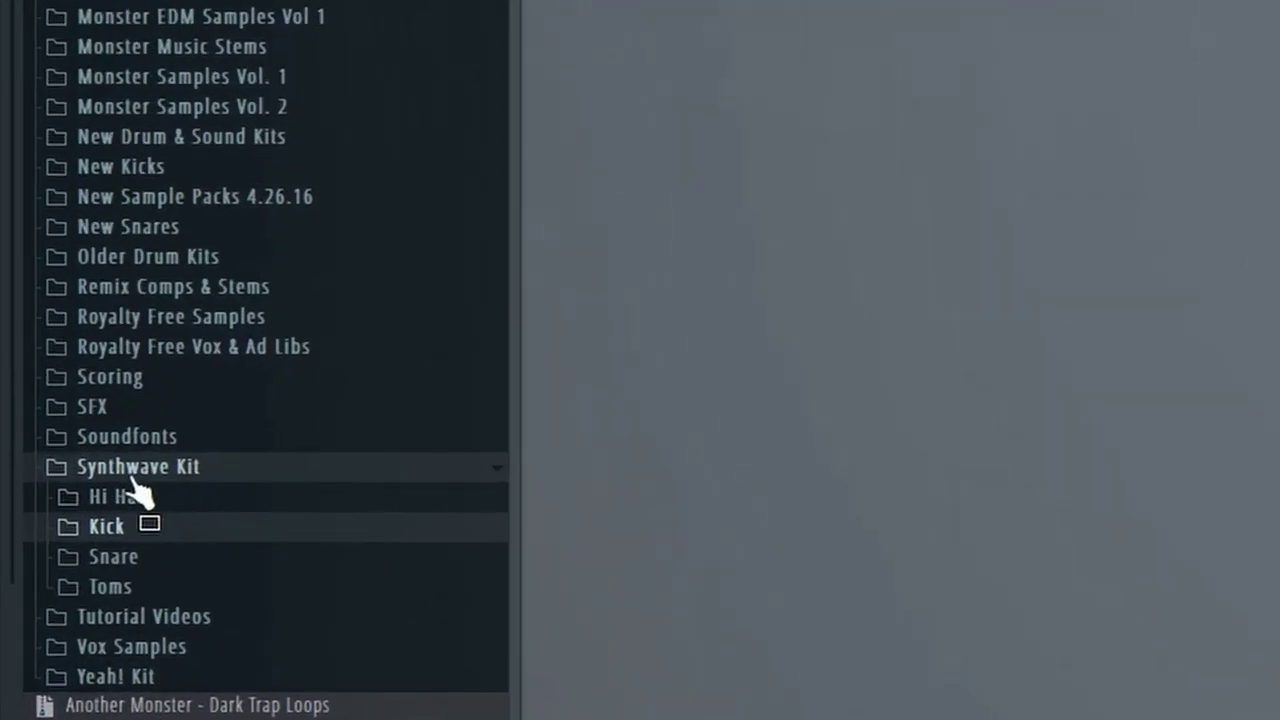
Step: Open the Hi Hat folder of the Synthwave Kit in the sample browser and look through its samples
mouse_move(155, 480)
left_mouse_down()
mouse_move(317, 500)
mouse_move(71, 491)
mouse_move(166, 471)
mouse_move(118, 464)
mouse_move(140, 481)
mouse_move(165, 471)
mouse_move(144, 479)
left_mouse_up()
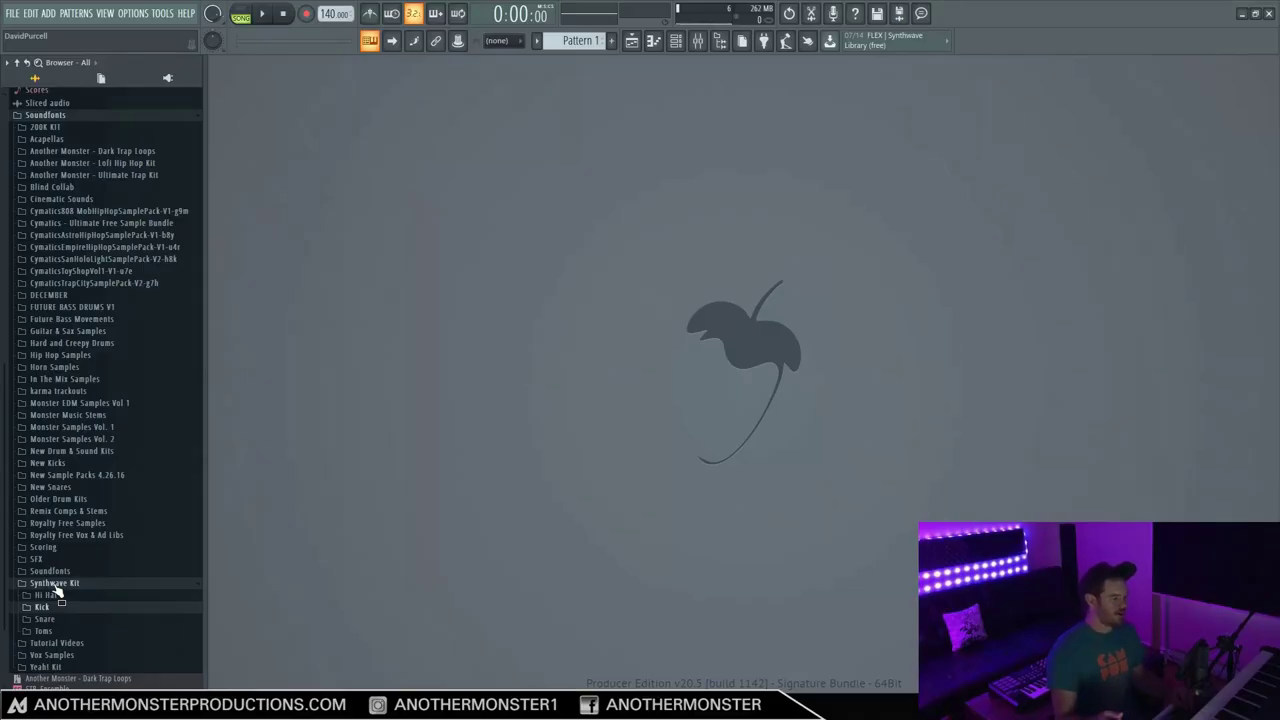
left_click_drag(57, 593, 53, 602)
scroll(54, 597, "down", 1)
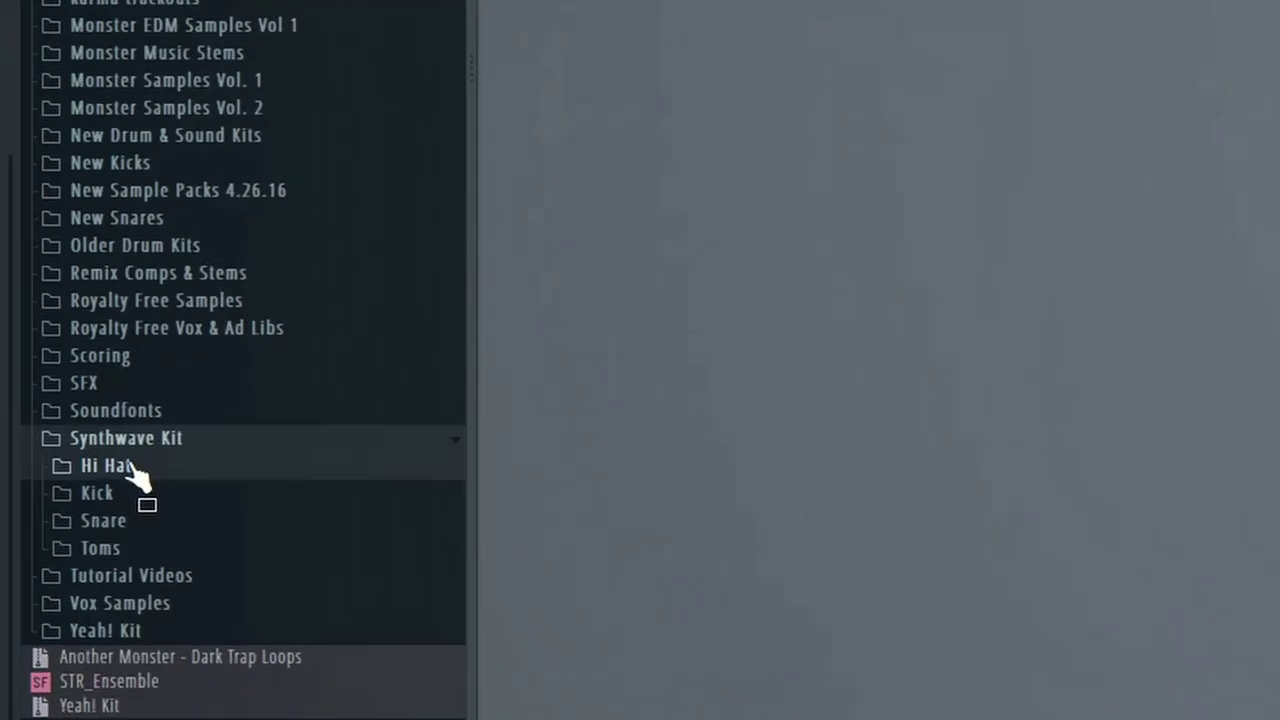
left_click(57, 547)
scroll(59, 545, "down", 2)
Step: Audition the 707, 909, Linn and Titey tom samples in the Synthwave Kit, and close the Toms folder
mouse_move(205, 155)
left_mouse_down()
mouse_move(77, 172)
mouse_move(174, 197)
mouse_move(160, 212)
mouse_move(110, 200)
mouse_move(134, 210)
mouse_move(134, 250)
mouse_move(164, 244)
mouse_move(183, 352)
mouse_move(110, 330)
mouse_move(131, 407)
mouse_move(120, 443)
mouse_move(171, 166)
mouse_move(191, 474)
mouse_move(187, 298)
mouse_move(187, 356)
mouse_move(135, 325)
mouse_move(136, 290)
mouse_move(118, 302)
mouse_move(128, 315)
mouse_move(127, 282)
mouse_move(127, 350)
mouse_move(110, 382)
mouse_move(143, 428)
mouse_move(143, 483)
mouse_move(130, 255)
mouse_move(234, 294)
mouse_move(214, 292)
mouse_move(131, 500)
mouse_move(190, 520)
mouse_move(229, 414)
mouse_move(177, 431)
mouse_move(258, 405)
mouse_move(117, 437)
mouse_move(130, 490)
mouse_move(102, 473)
mouse_move(139, 490)
mouse_move(122, 473)
mouse_move(159, 467)
mouse_move(130, 482)
mouse_move(133, 494)
mouse_move(137, 443)
mouse_move(171, 509)
mouse_move(183, 414)
mouse_move(133, 375)
mouse_move(176, 406)
mouse_move(179, 504)
mouse_move(219, 558)
mouse_move(165, 635)
mouse_move(134, 649)
mouse_move(141, 512)
mouse_move(183, 510)
mouse_move(146, 557)
mouse_move(148, 542)
mouse_move(172, 541)
mouse_move(138, 452)
left_mouse_up()
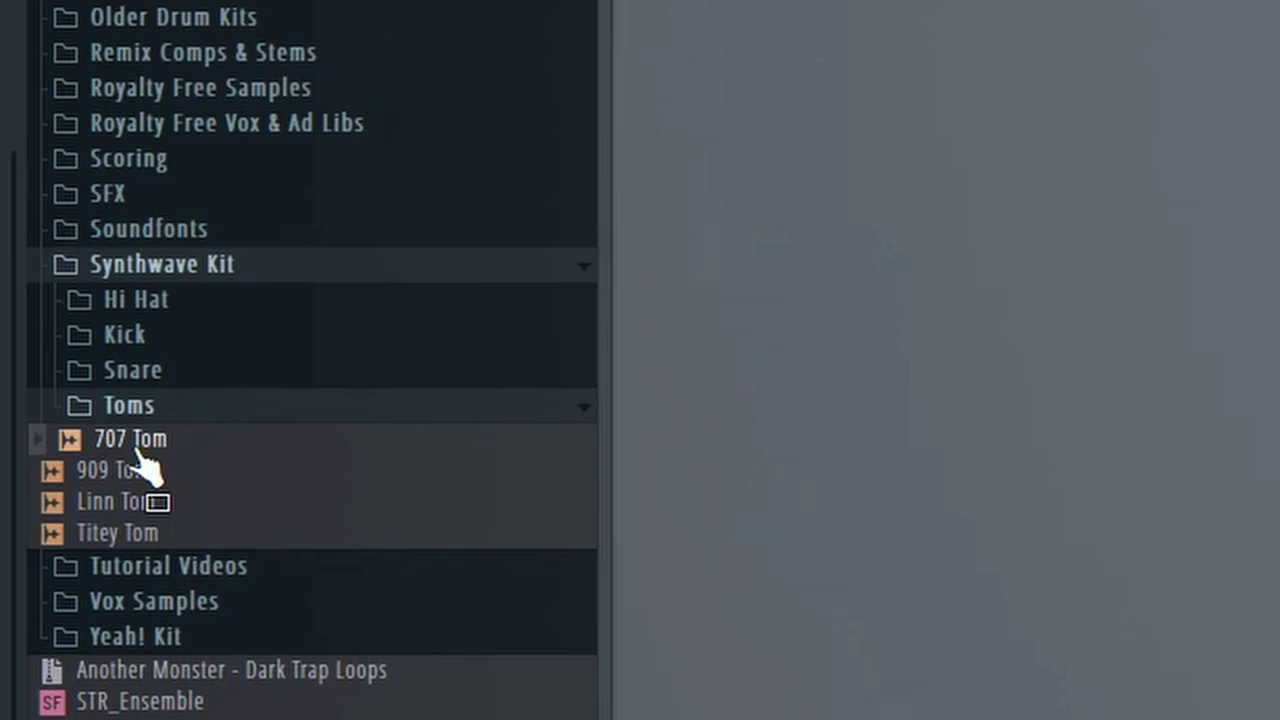
left_click(140, 468)
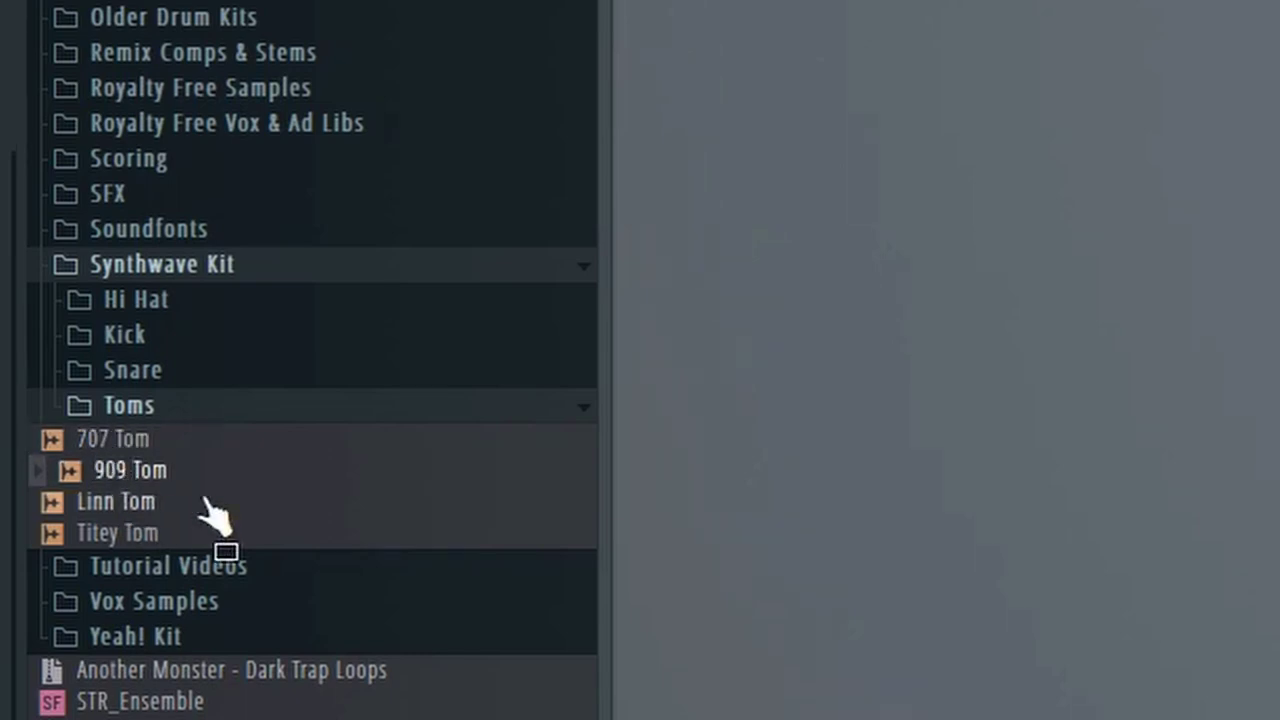
left_click(118, 505)
left_click(130, 533)
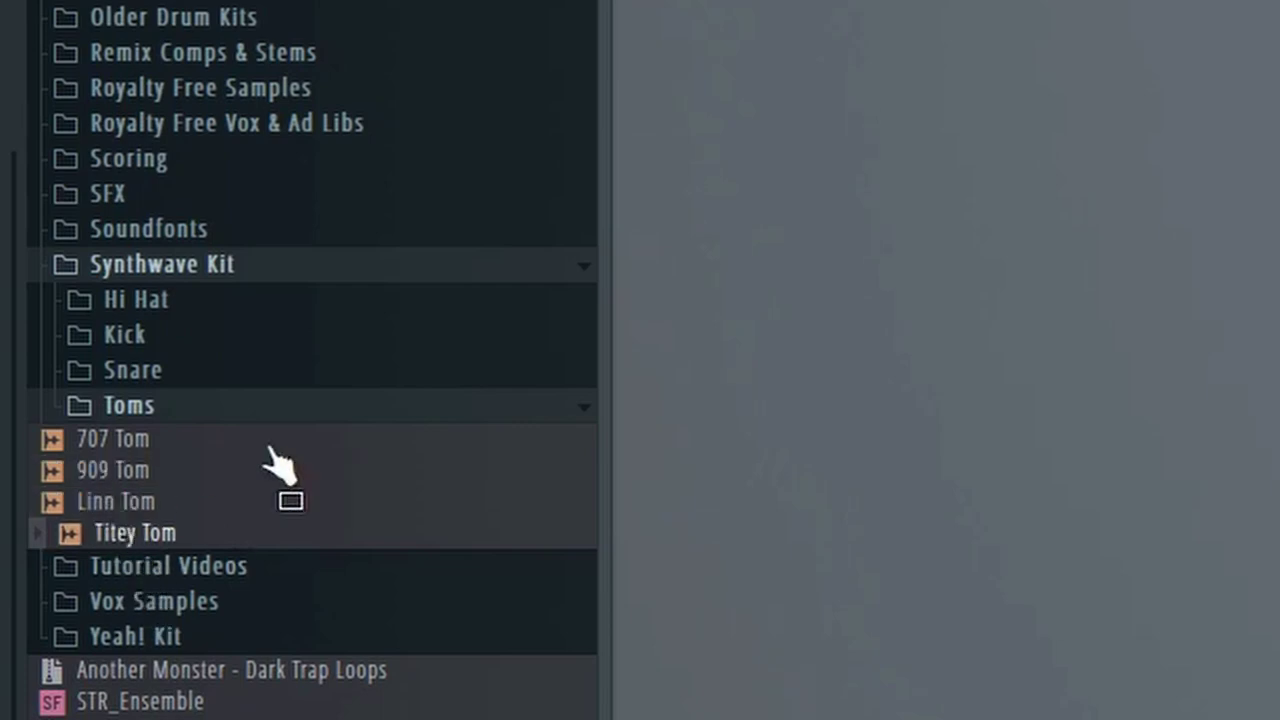
left_click(165, 405)
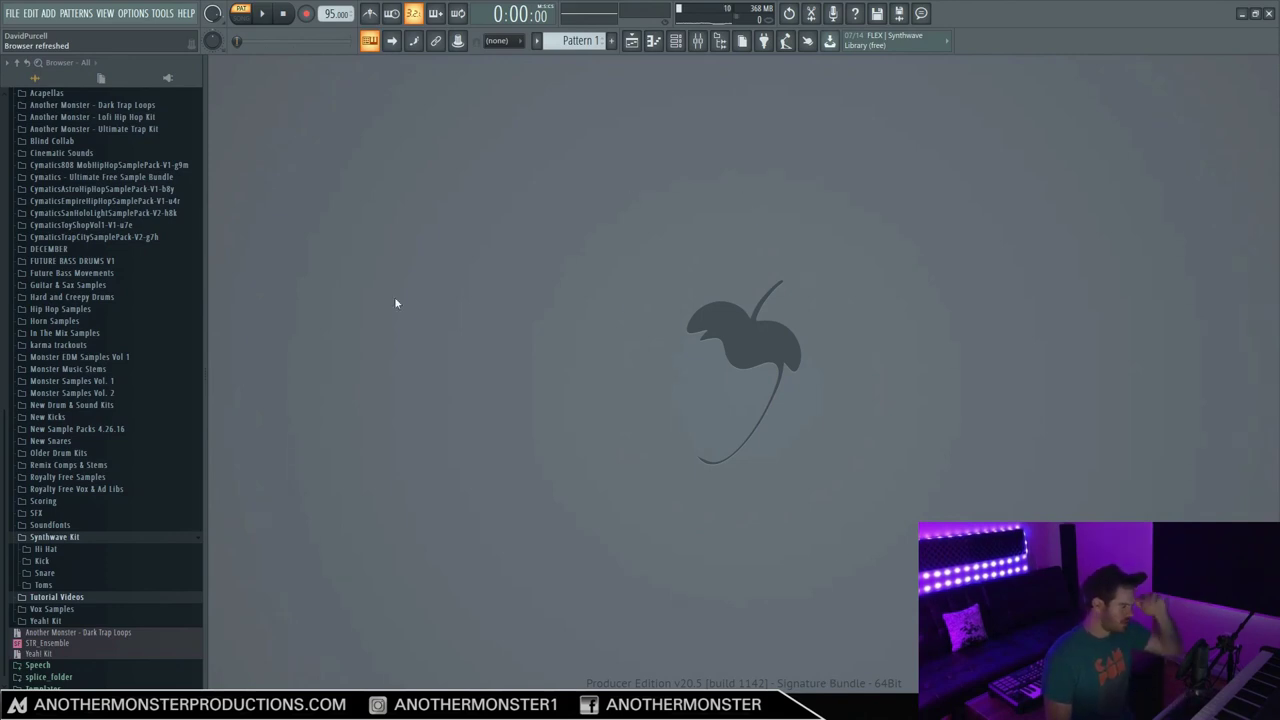
Step: Place the 707 Kick sample from the Synthwave Kit at the start of the playlist's KICK track
left_click(42, 561)
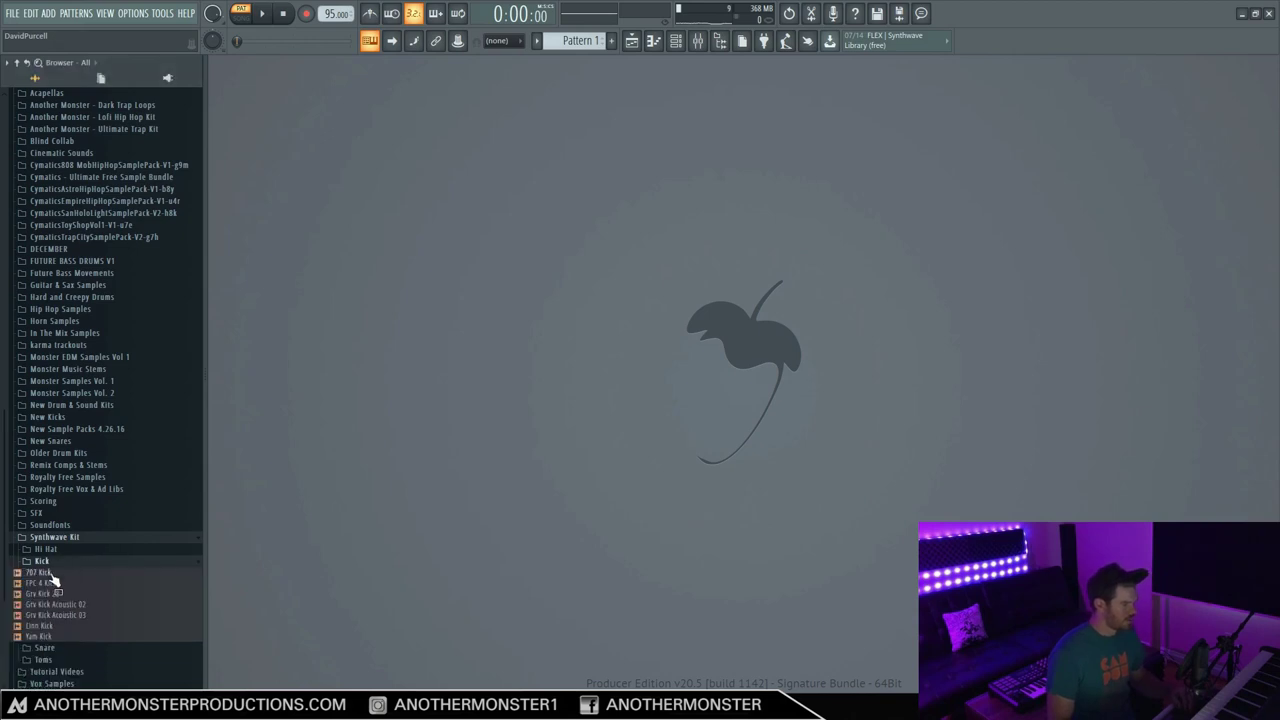
left_click(631, 40)
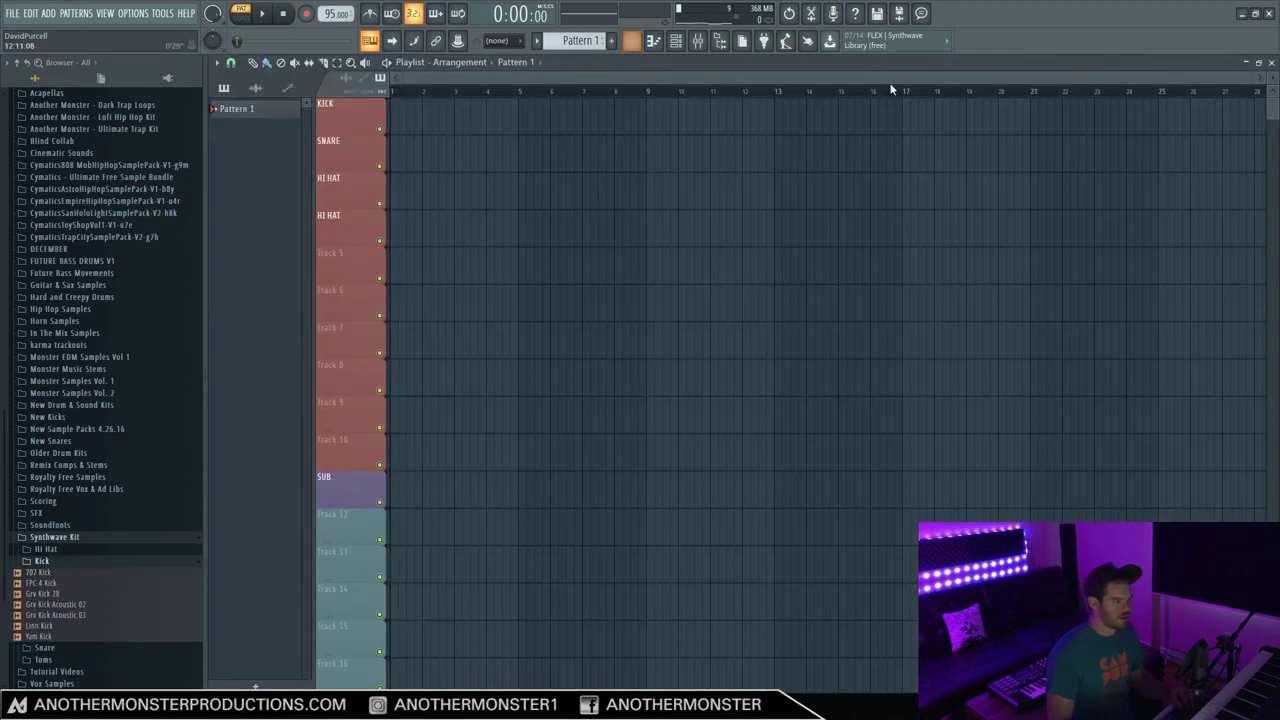
left_click_drag(1253, 75, 716, 77)
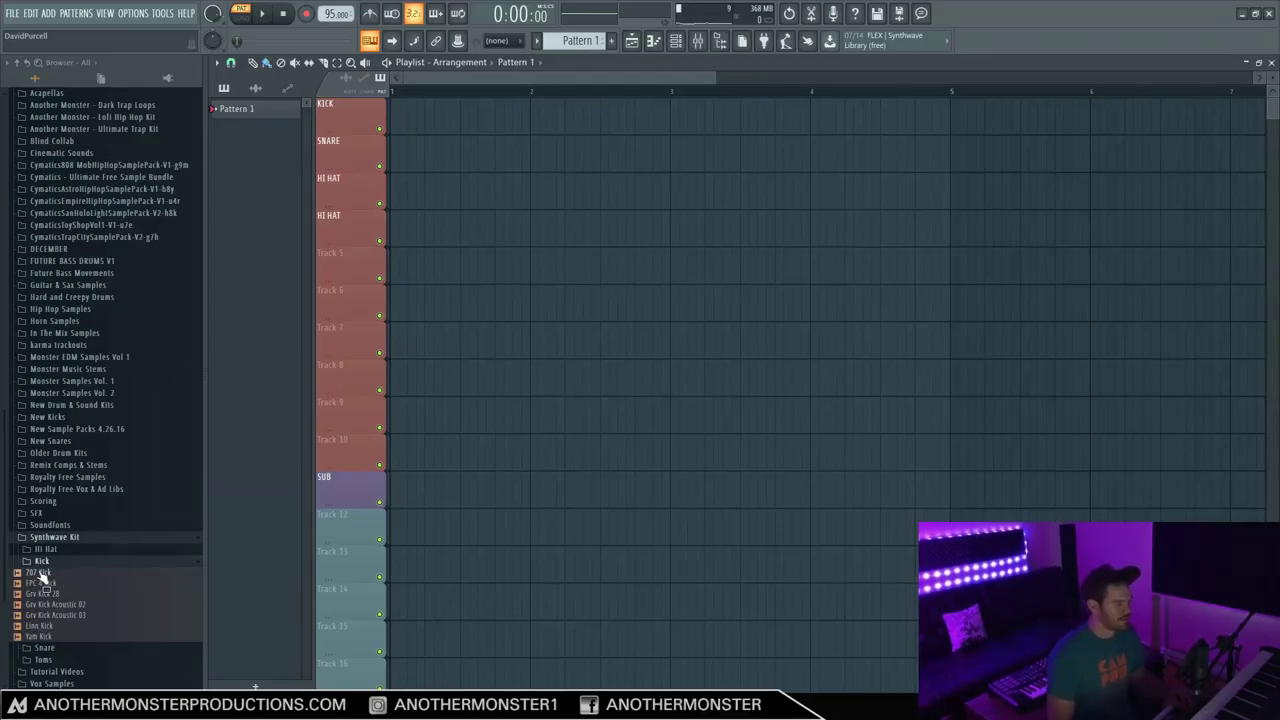
left_click(43, 575)
left_click_drag(158, 480, 353, 118)
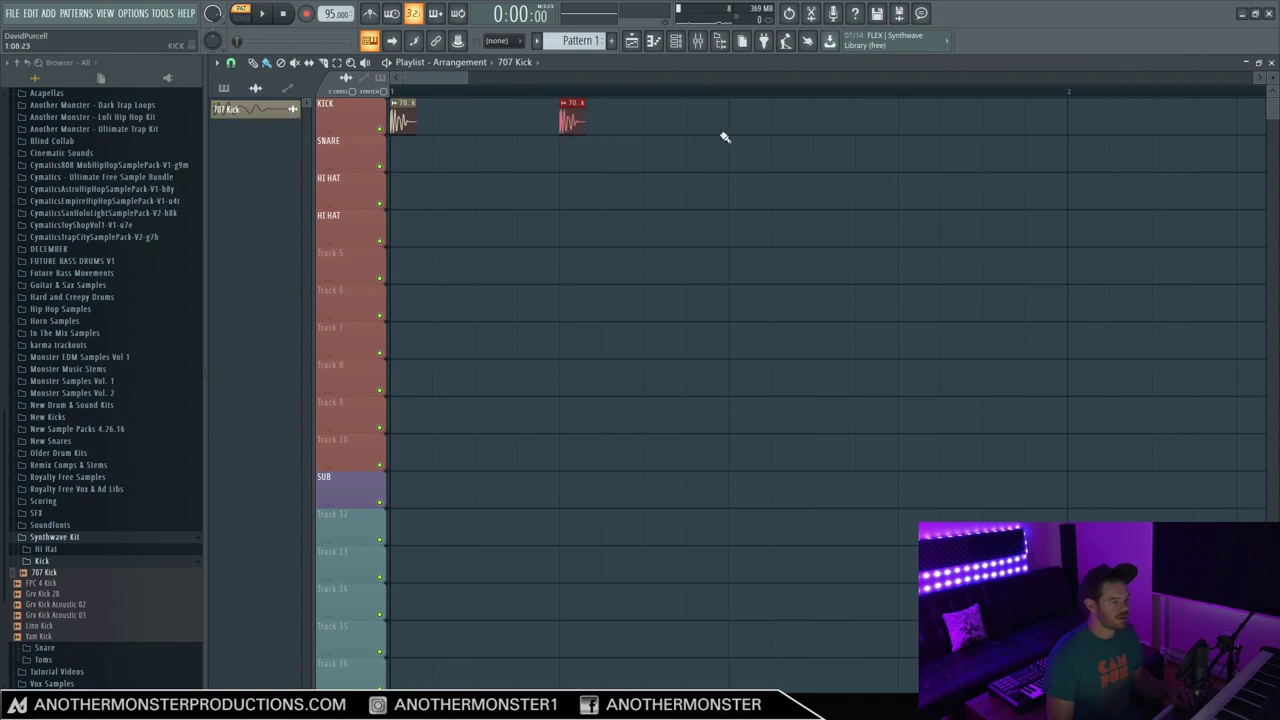
Step: Repeat the kick on every beat of the first two bars of the KICK track and play the arrangement
left_click(900, 128)
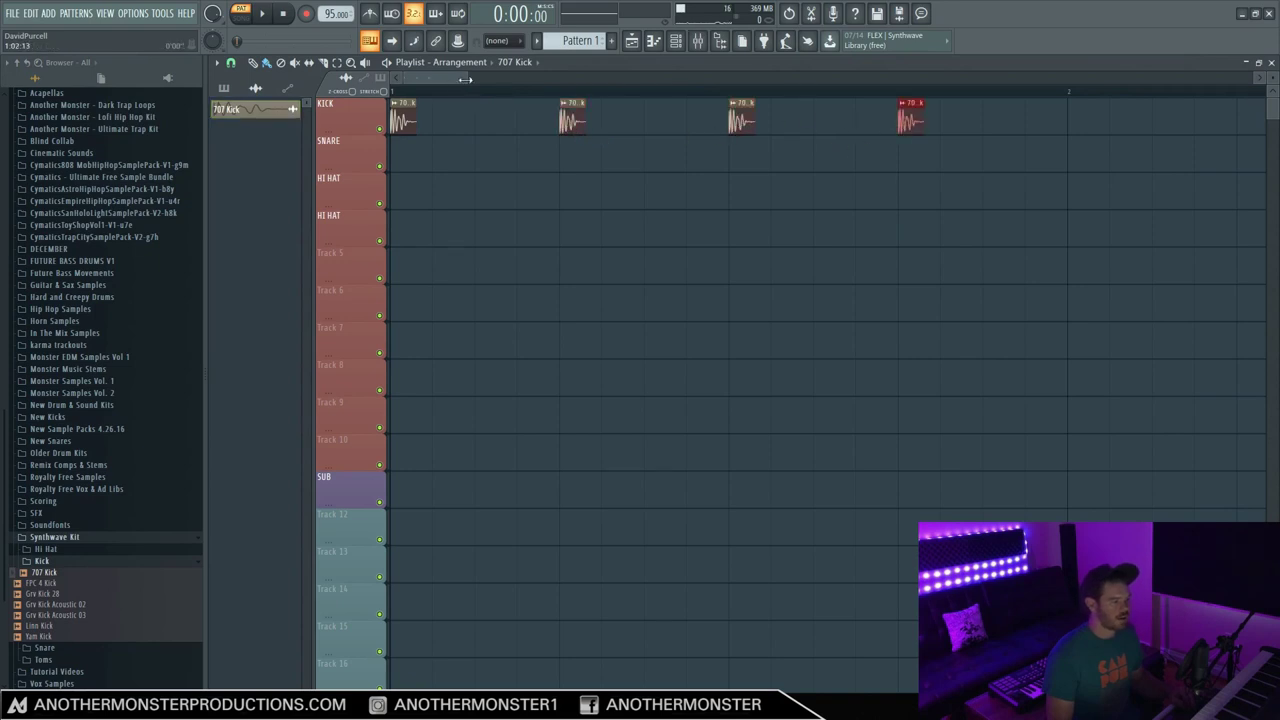
left_click_drag(465, 79, 514, 79)
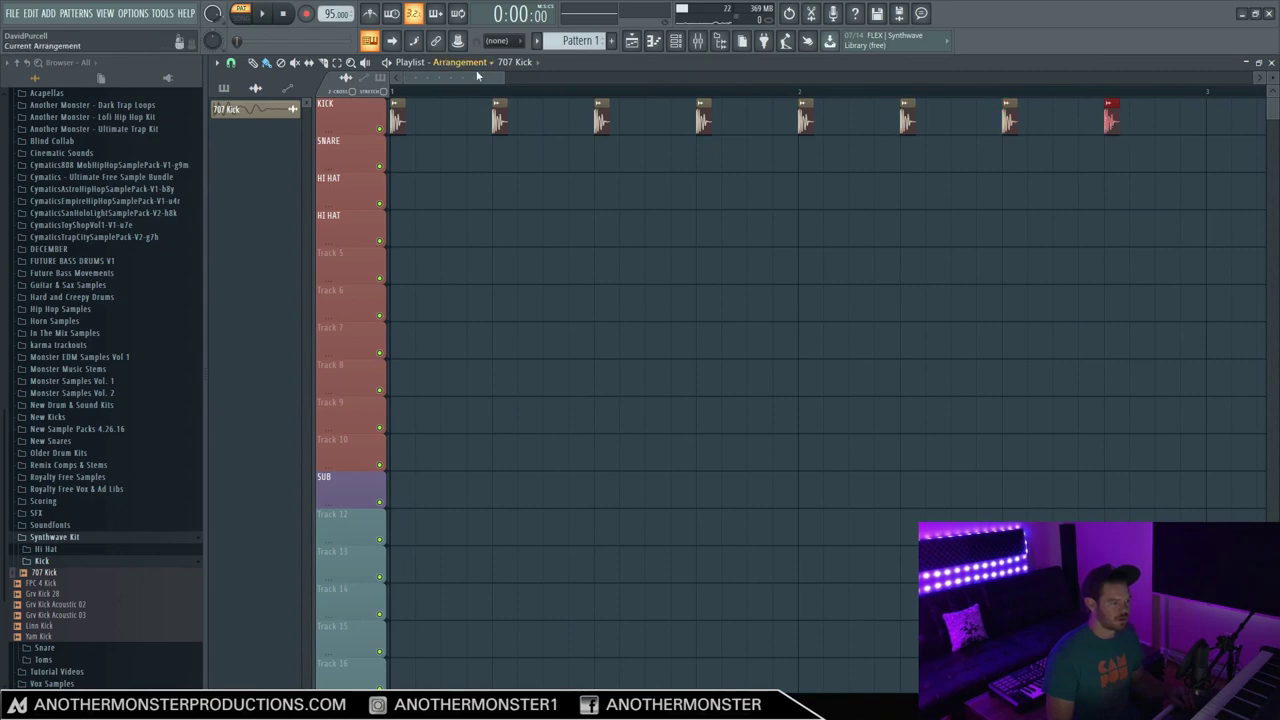
left_click(261, 14)
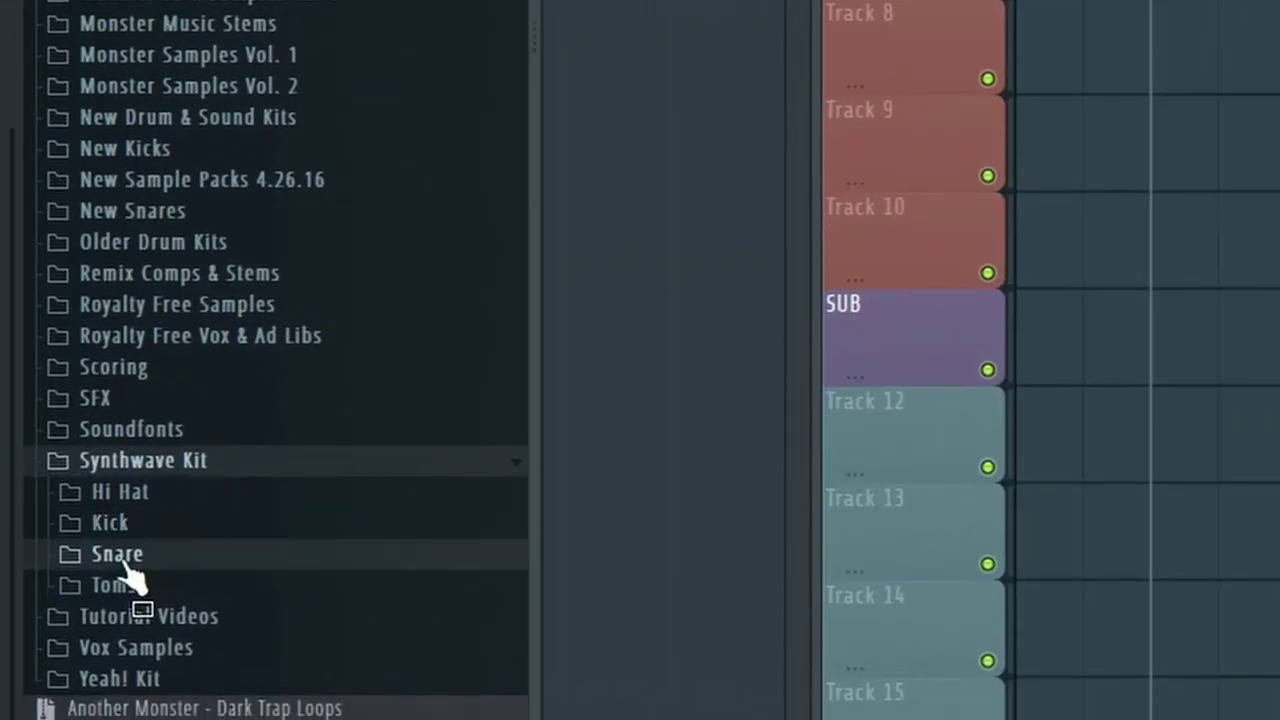
Step: Place the 707 Snare sample on beats 2 and 4 of both bars on the SNARE track
left_click(124, 562)
left_click_drag(68, 586, 500, 157)
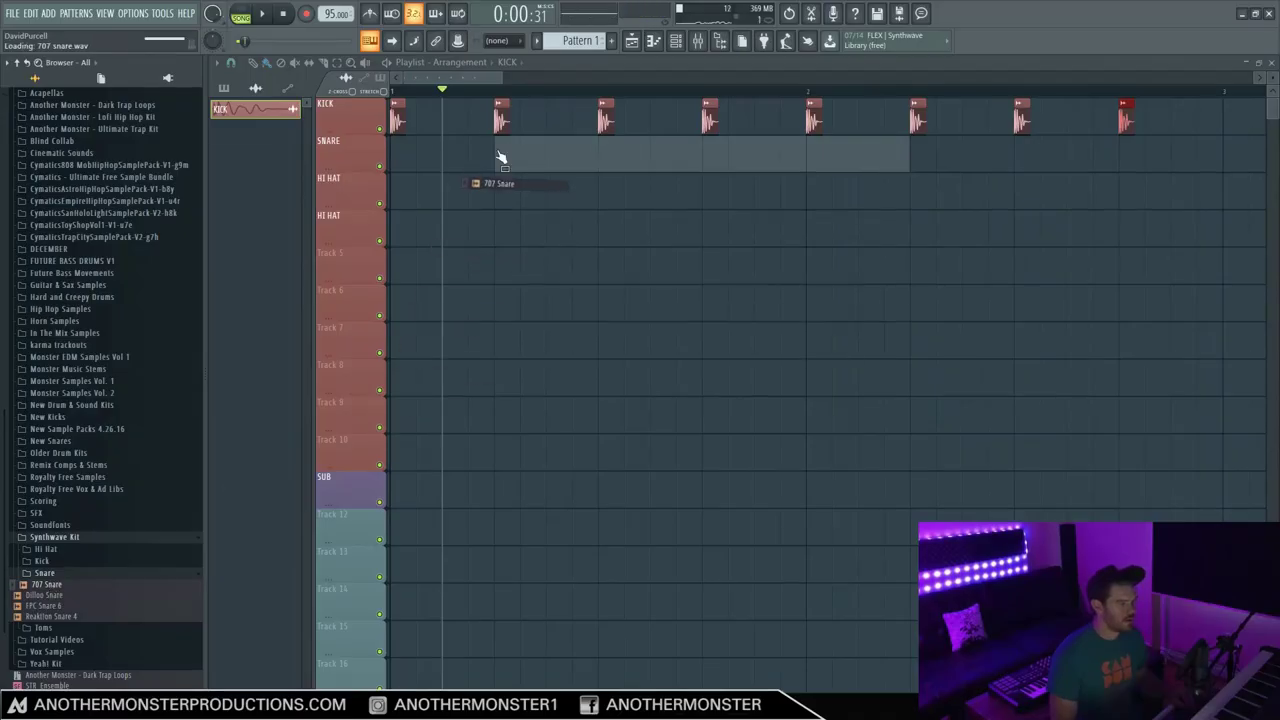
left_click(706, 157)
left_click(918, 157)
left_click(1122, 165)
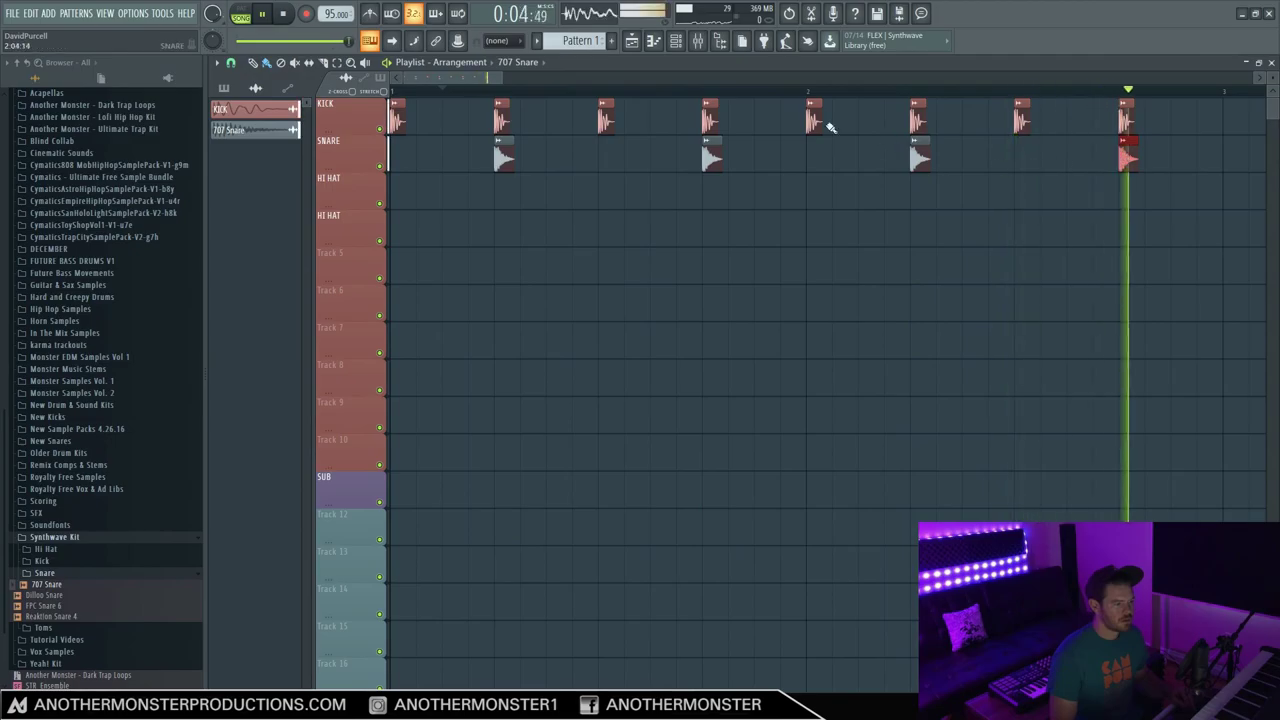
Step: Layer the FPC Snare 6 sample under each 707 snare hit on the third playlist track
left_click_drag(46, 606, 505, 215)
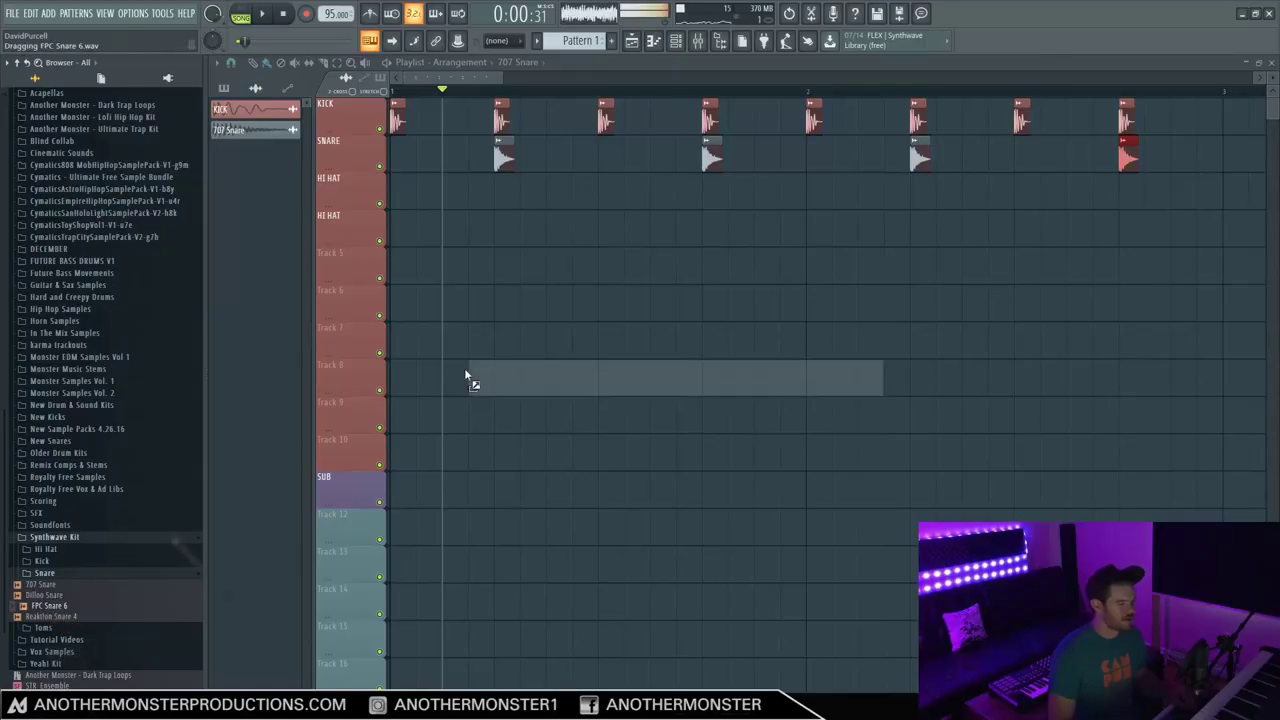
left_click(706, 192)
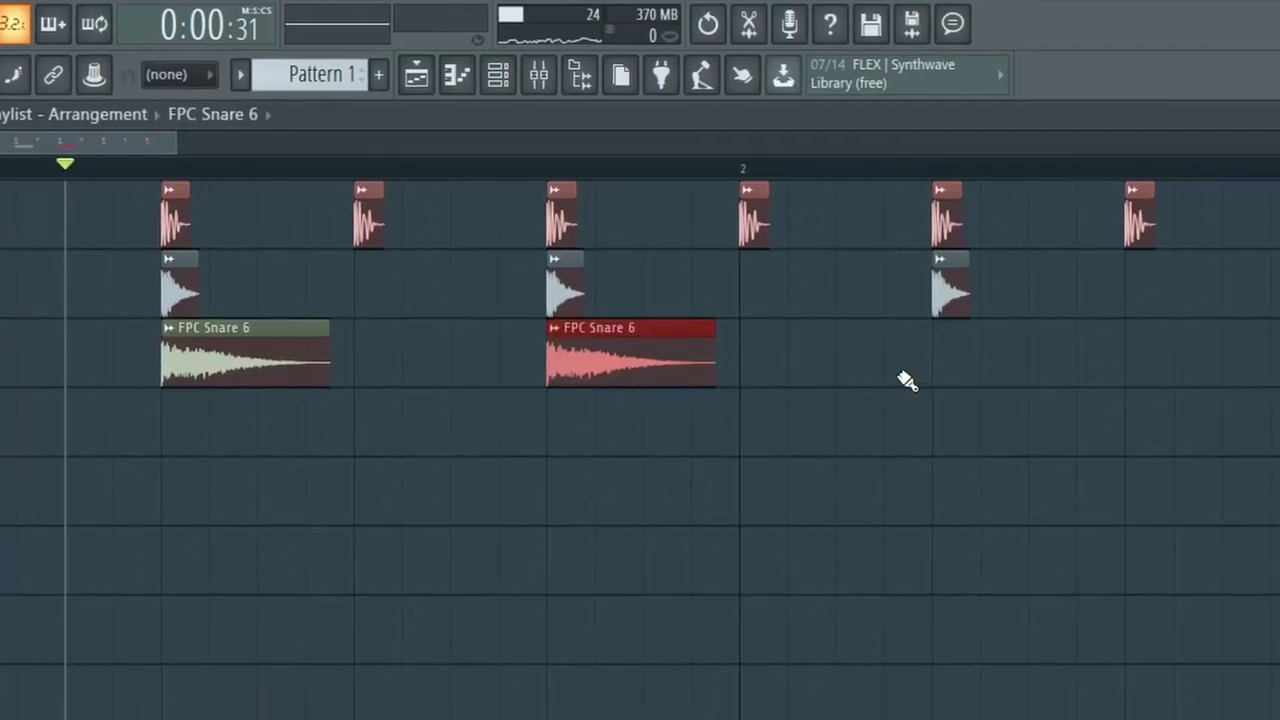
left_click(918, 192)
left_click(1122, 192)
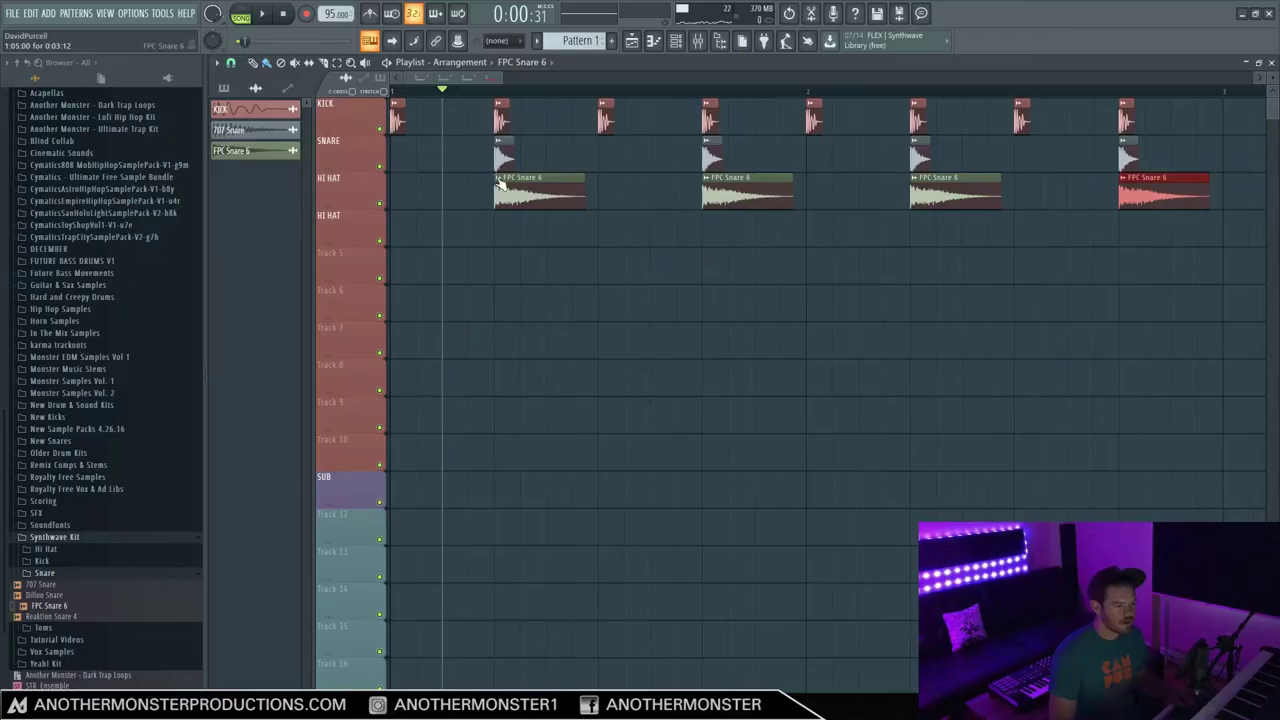
Step: Check the channel settings of the FPC Snare 6 clip and play back the layered beat
left_click(500, 178)
left_click(512, 229)
key("space")
left_click(635, 177)
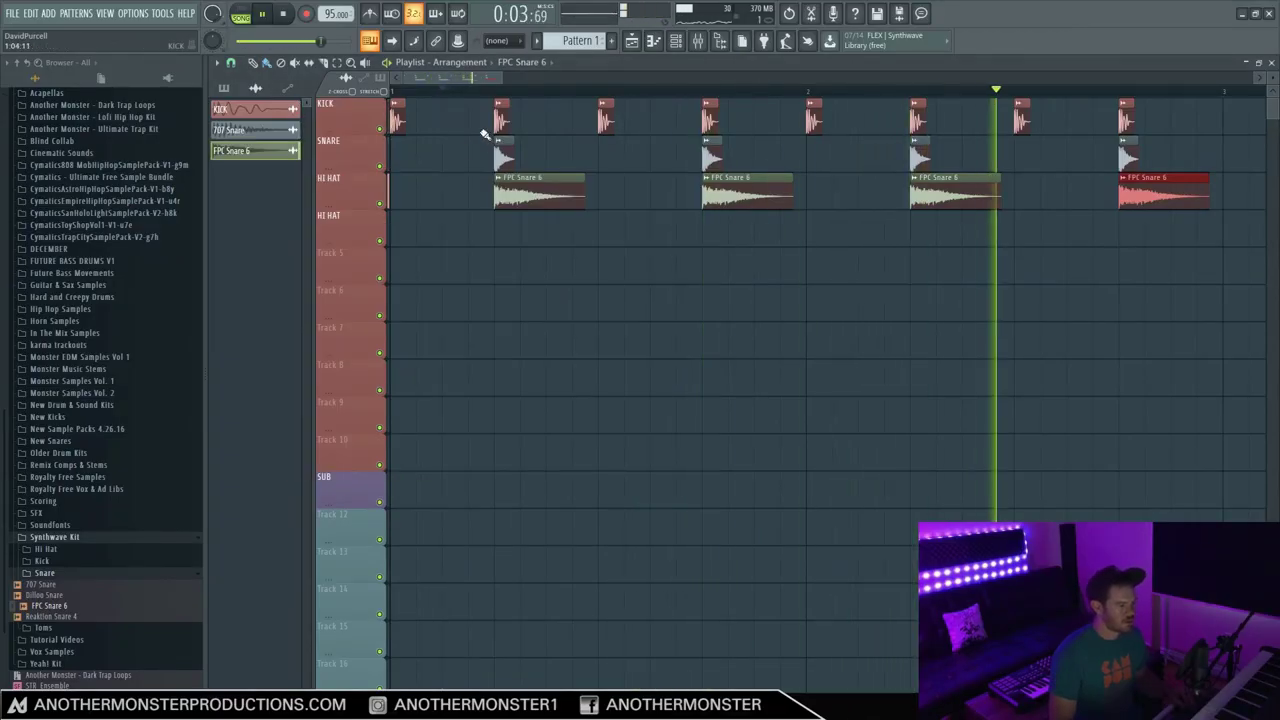
key("space")
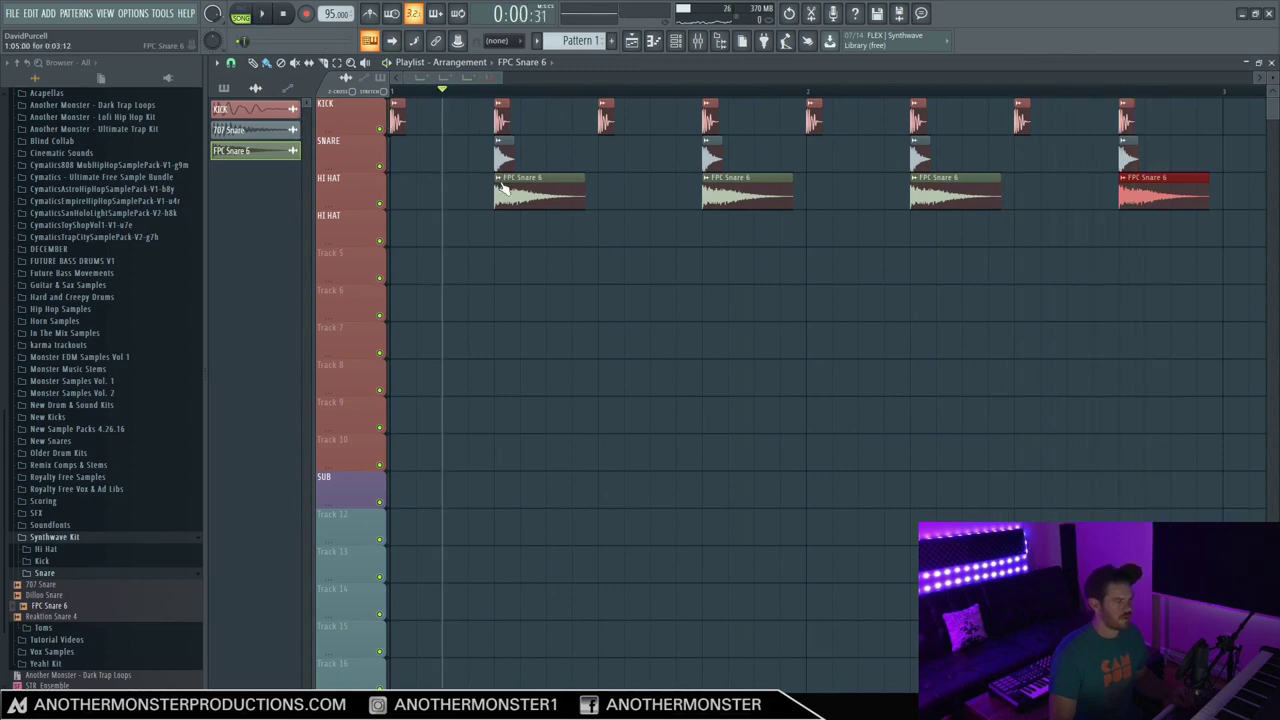
Step: Rename the third playlist track SNARE 2 and route its sample to mixer track 2
left_click(500, 182)
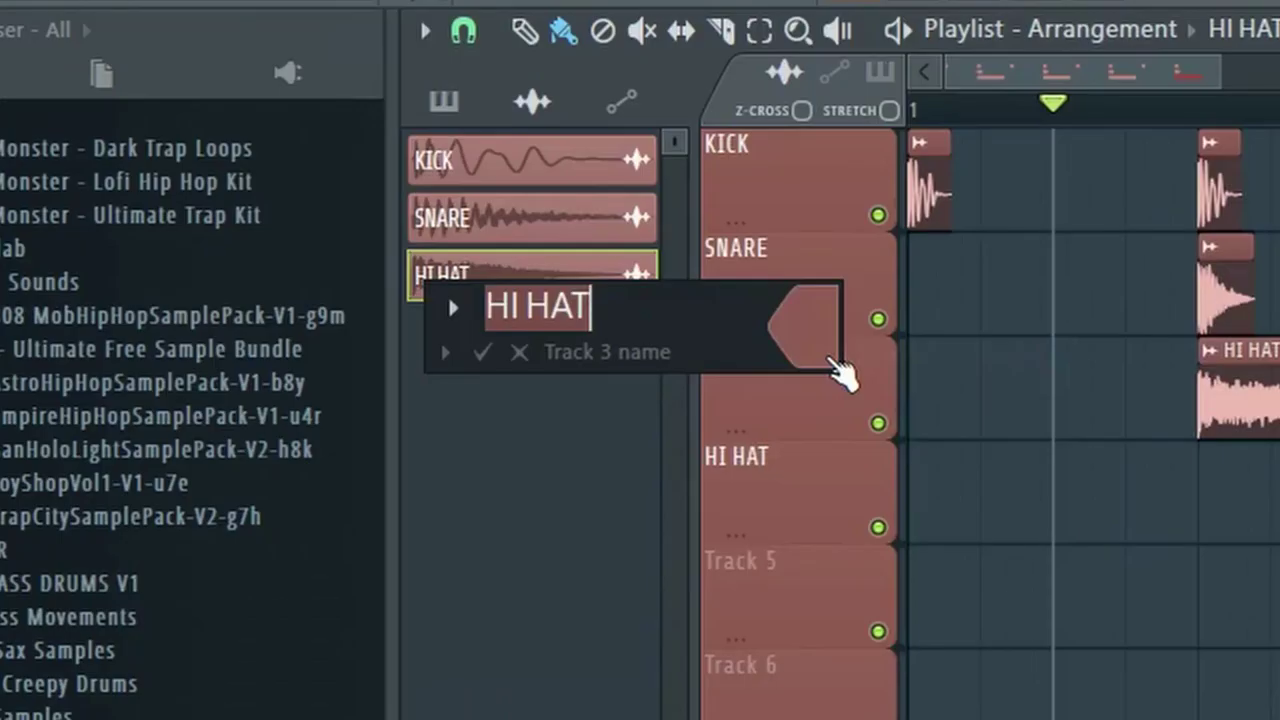
type("SNARE 2")
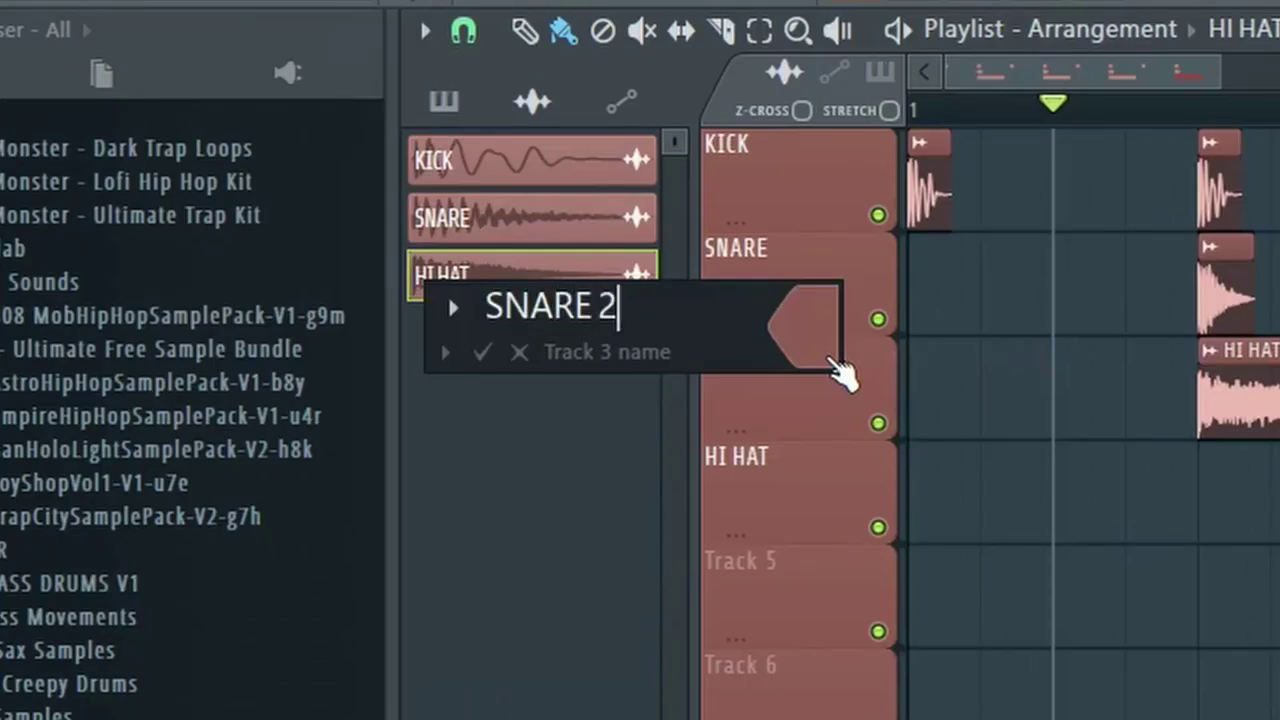
key("Return")
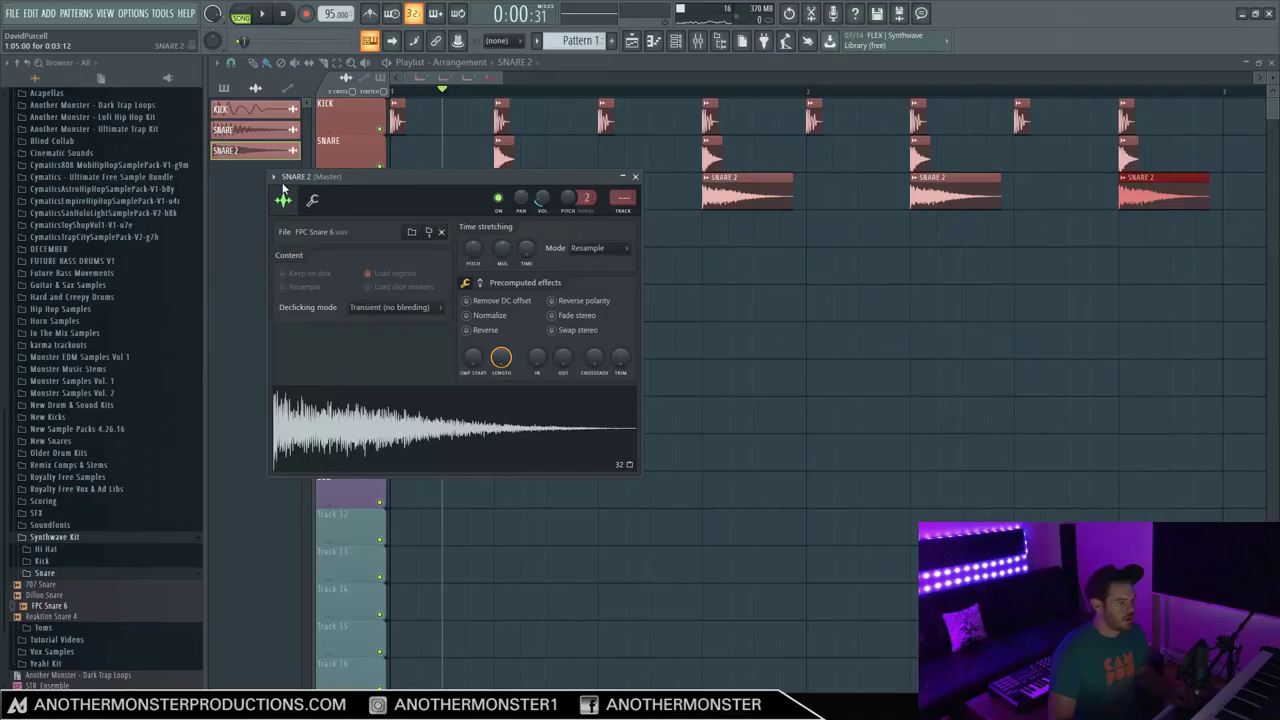
left_click(274, 177)
left_click(520, 221)
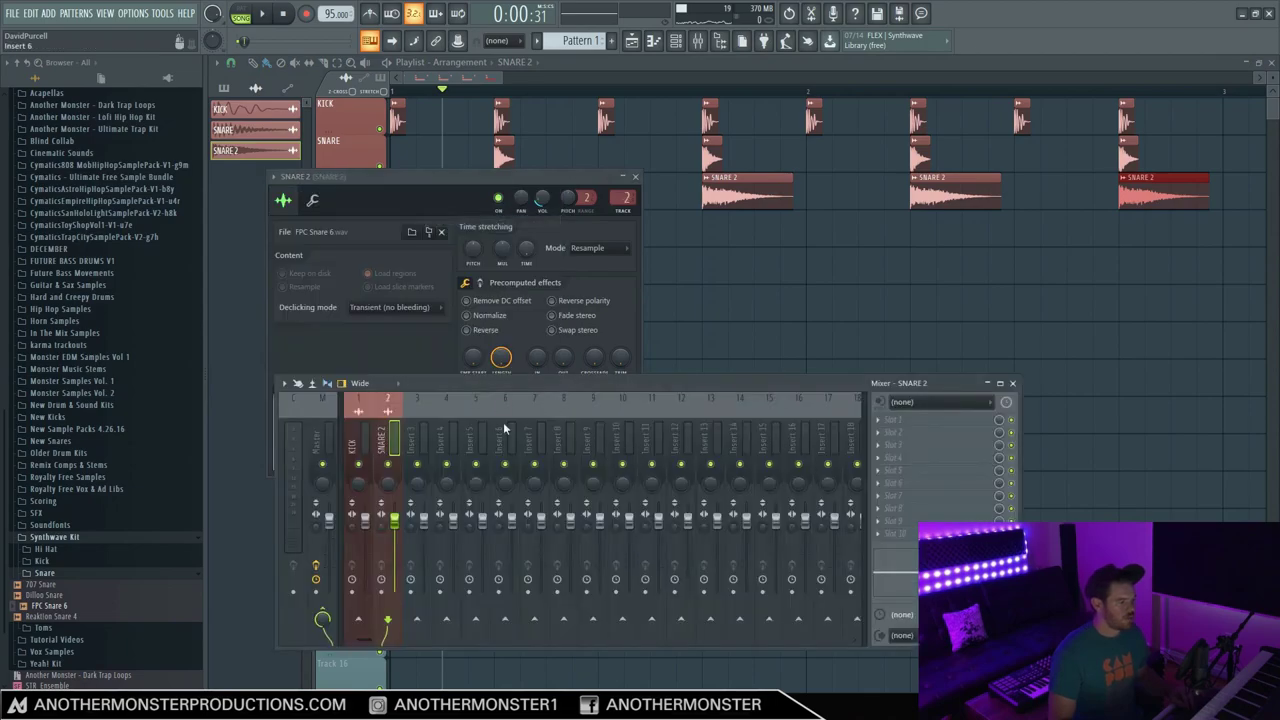
Step: Load Fruity Reeverb 2 into the first effect slot of the SNARE 2 mixer track
left_click(890, 419)
mouse_move(905, 393)
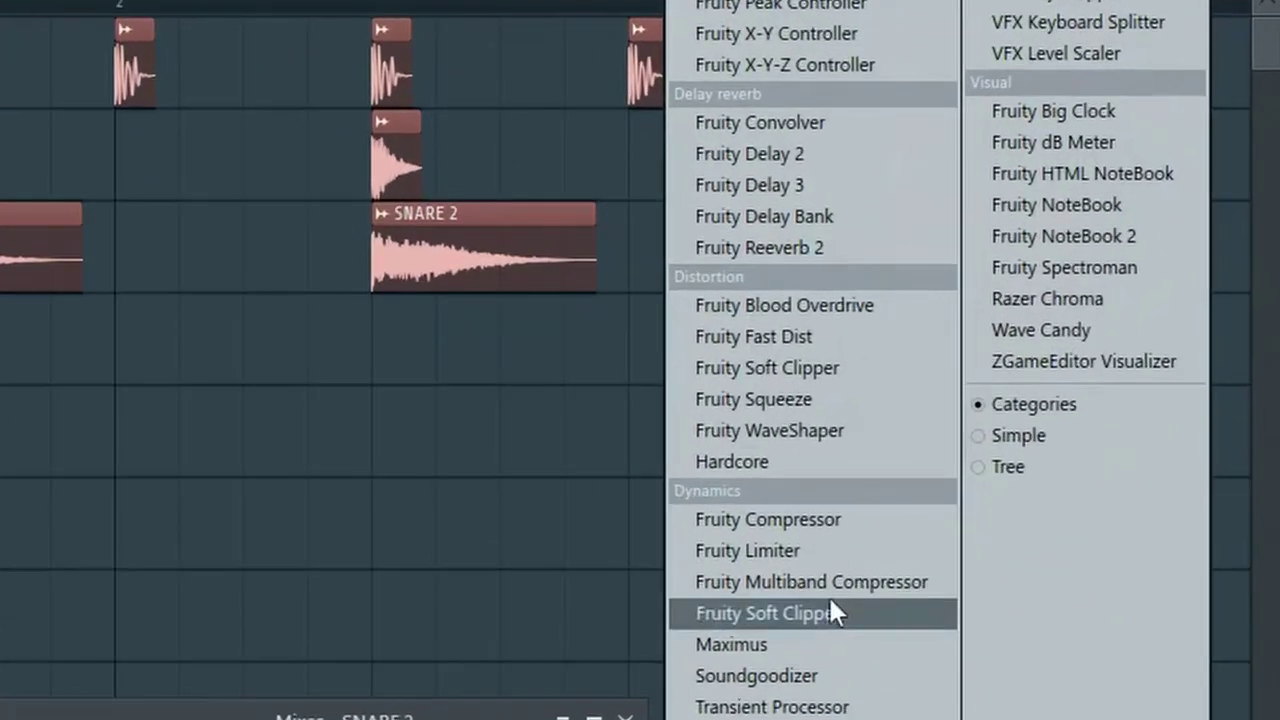
left_click(795, 249)
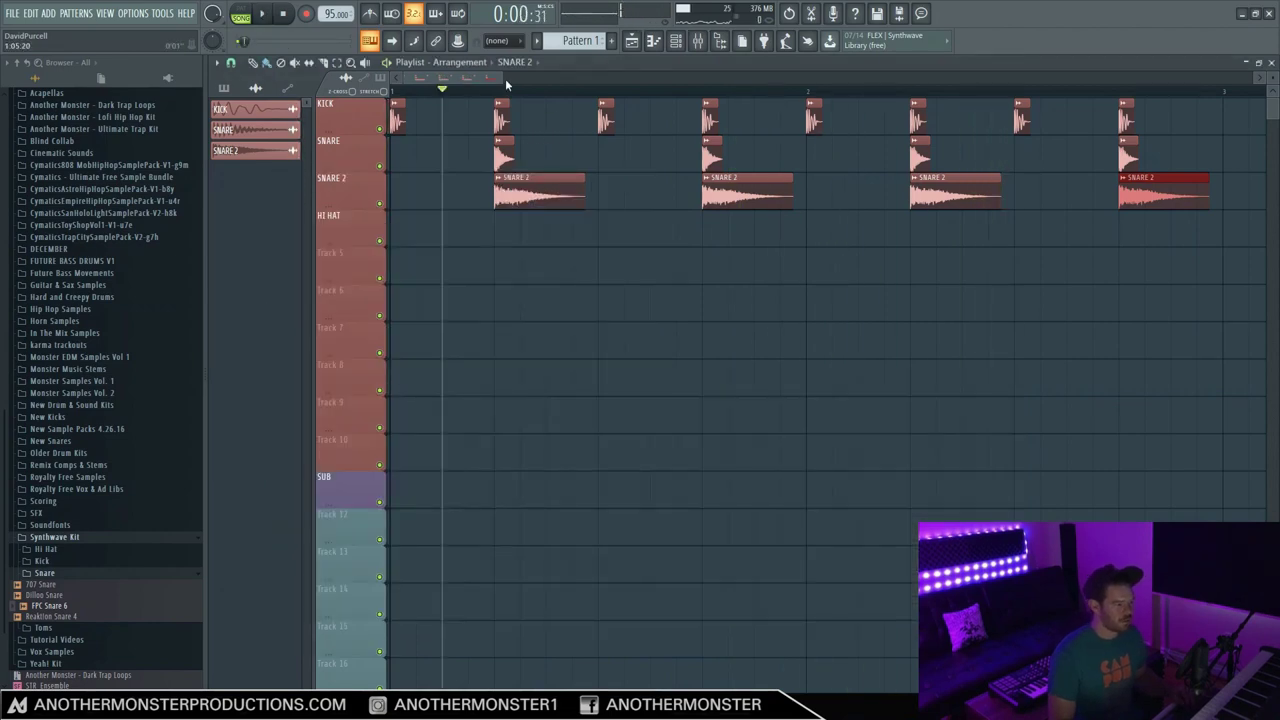
Step: Open the channel settings of a snare clip in the playlist
left_click_drag(505, 78, 501, 79)
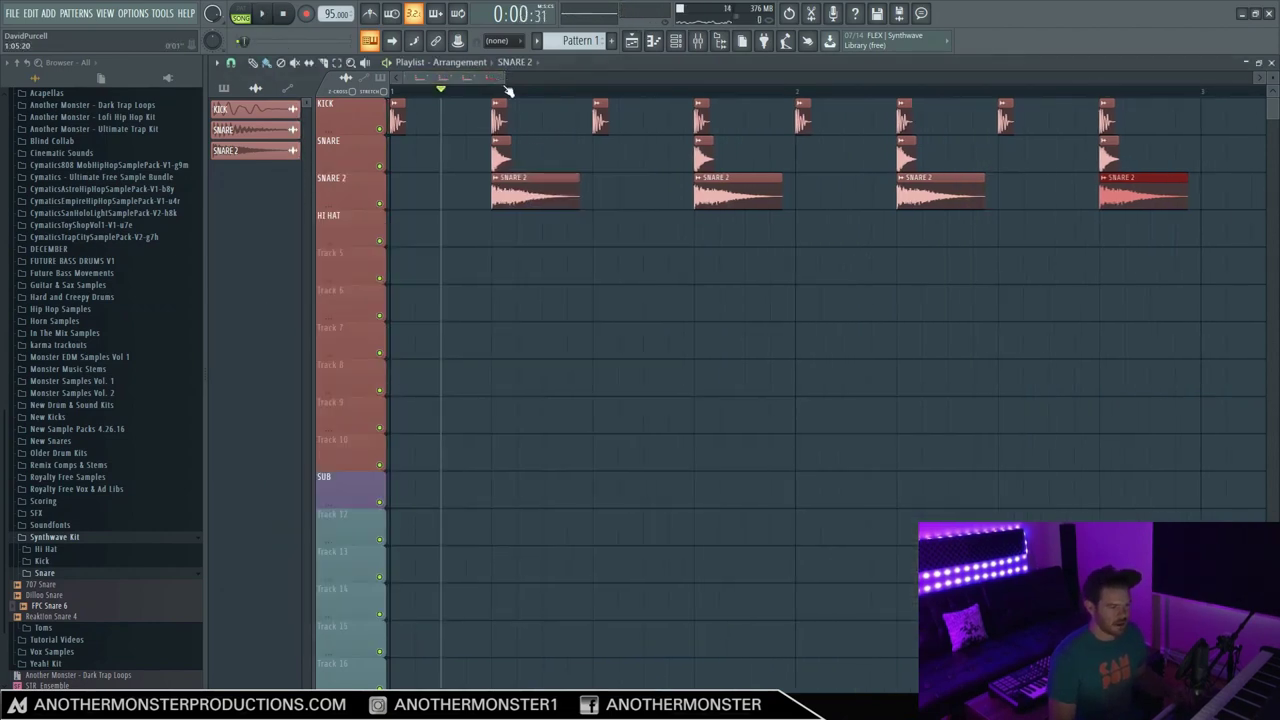
left_click(496, 179)
left_click(508, 229)
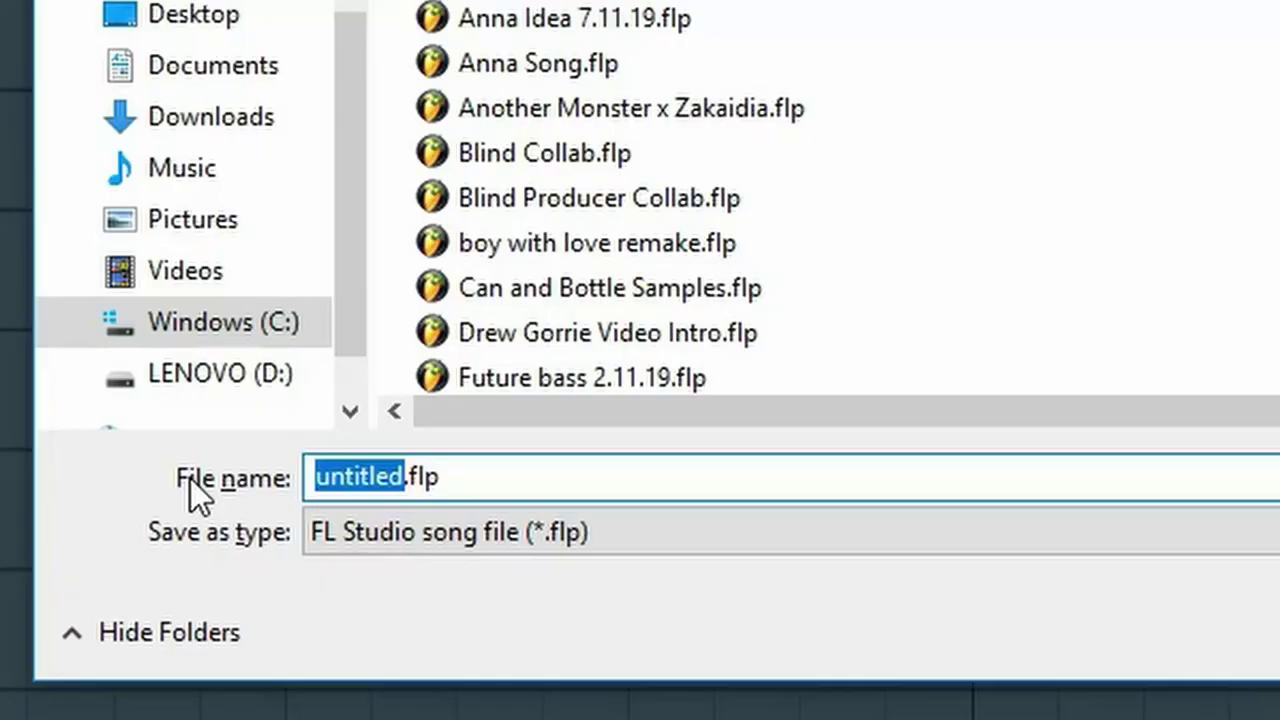
Step: Save the project as "Synthwave!!!!!!!.flp"
type("Synthwave")
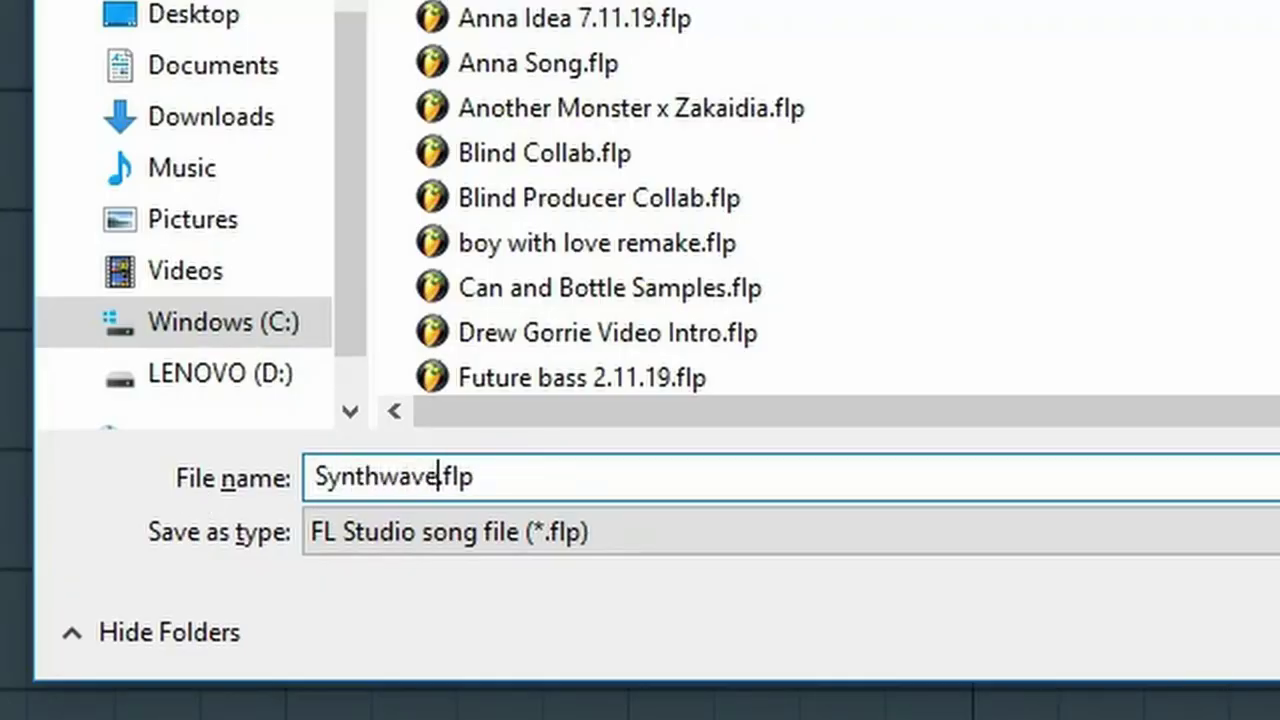
type("!!!!!!!")
key("Return")
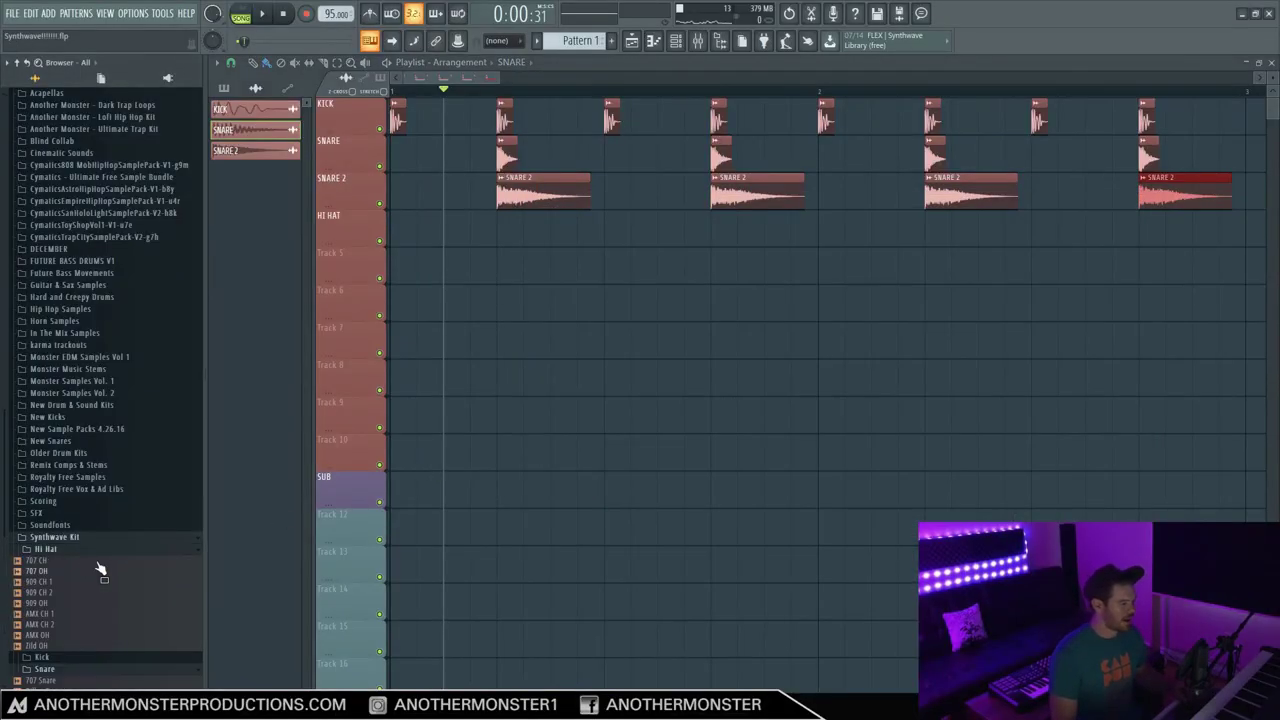
Step: Close the playlist, snare sampler and reverb windows, and add the Synthwave Kit's 707 CH hi-hat as a new channel
left_click(54, 563)
left_click(631, 40)
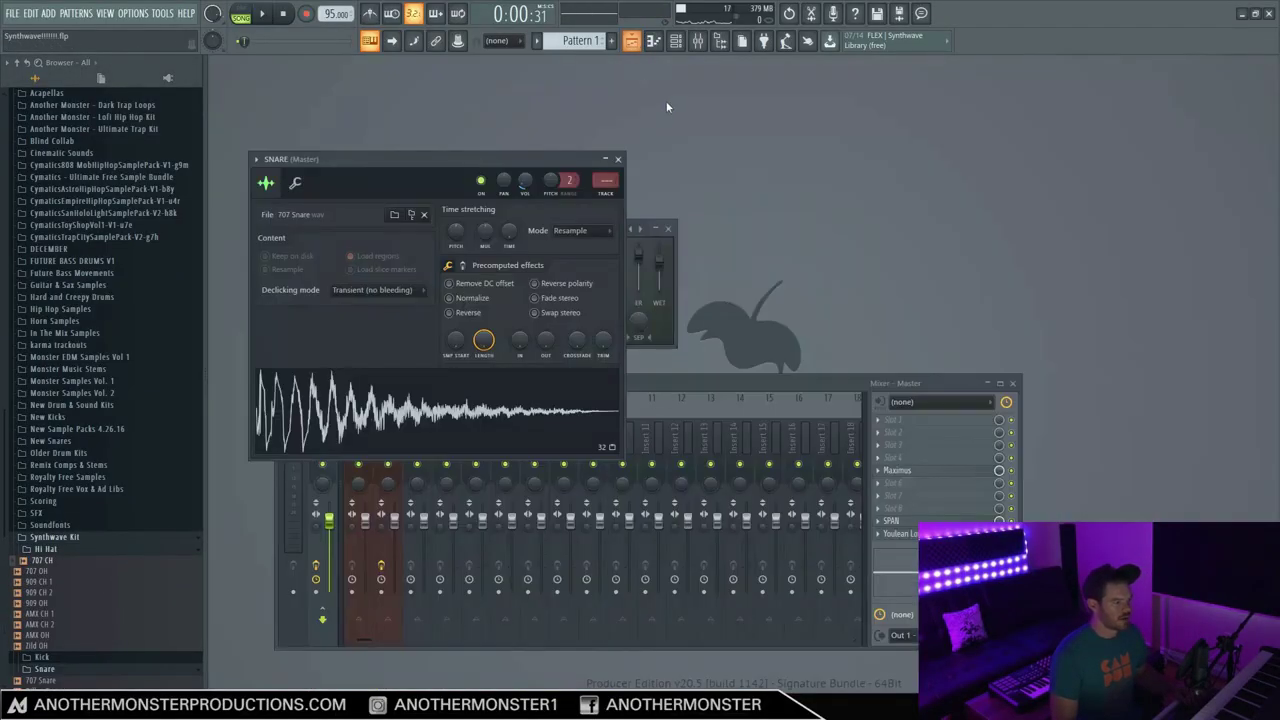
left_click(617, 159)
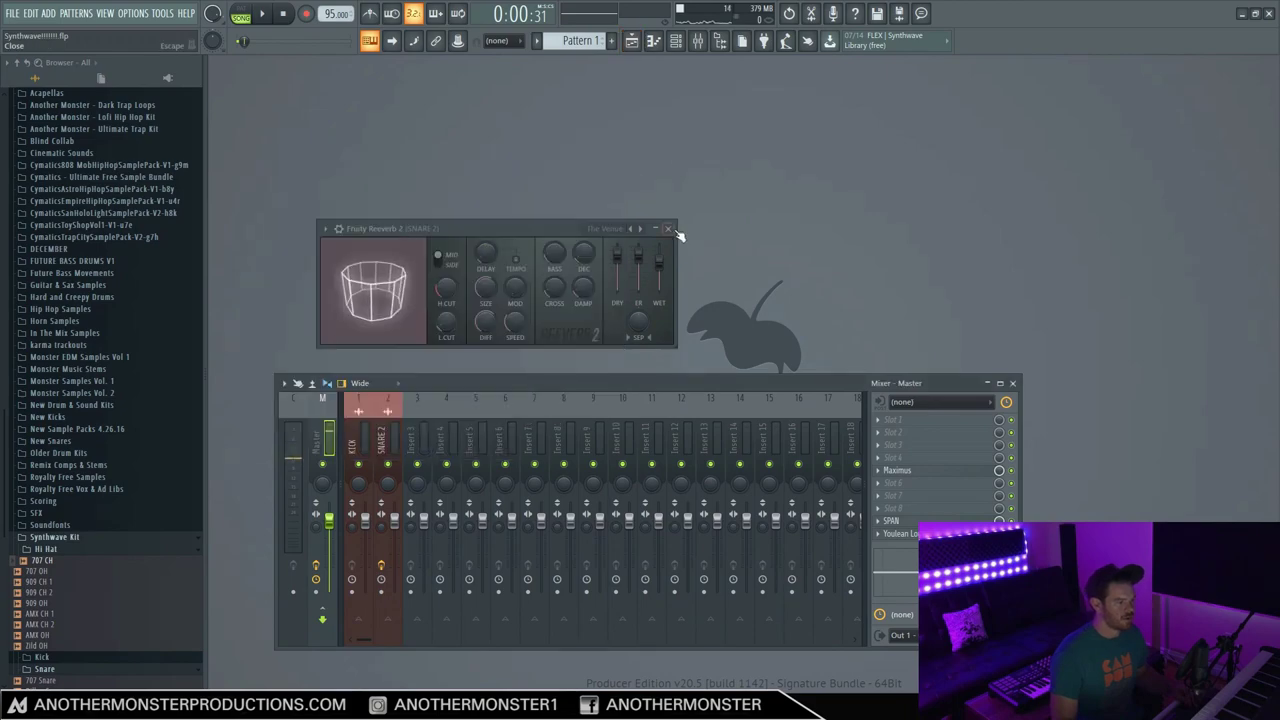
left_click(668, 229)
left_click_drag(42, 560, 497, 252)
left_click_drag(497, 252, 495, 248)
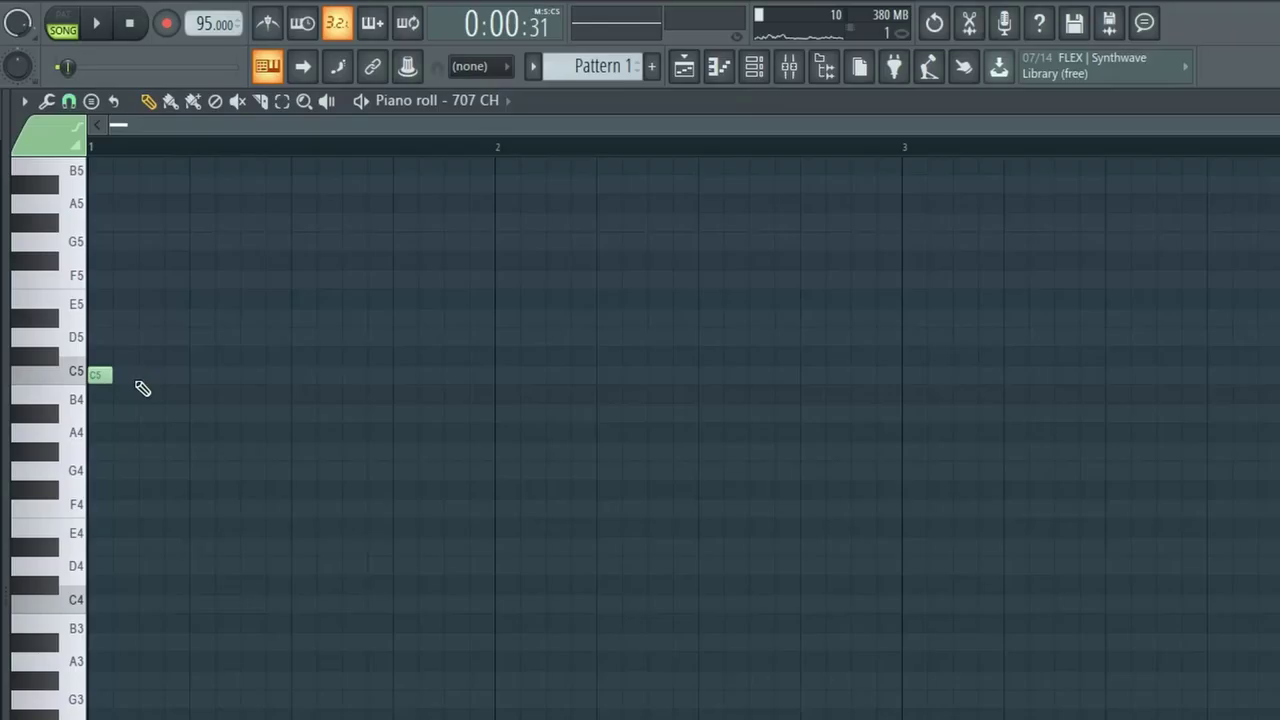
Step: Draw evenly spaced C5 hi-hat notes on every eighth of the first bar in the 707 CH piano roll
left_click(142, 378)
left_click(196, 377)
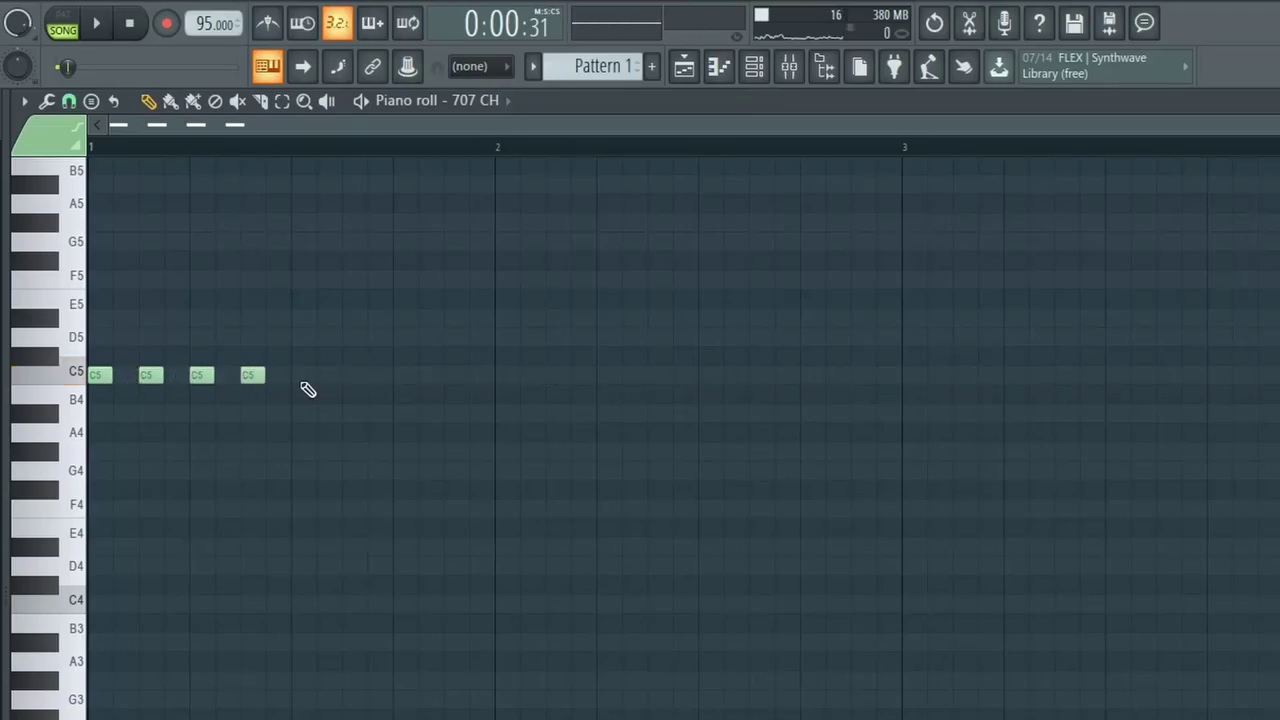
left_click(308, 378)
left_click(358, 378)
left_click(409, 378)
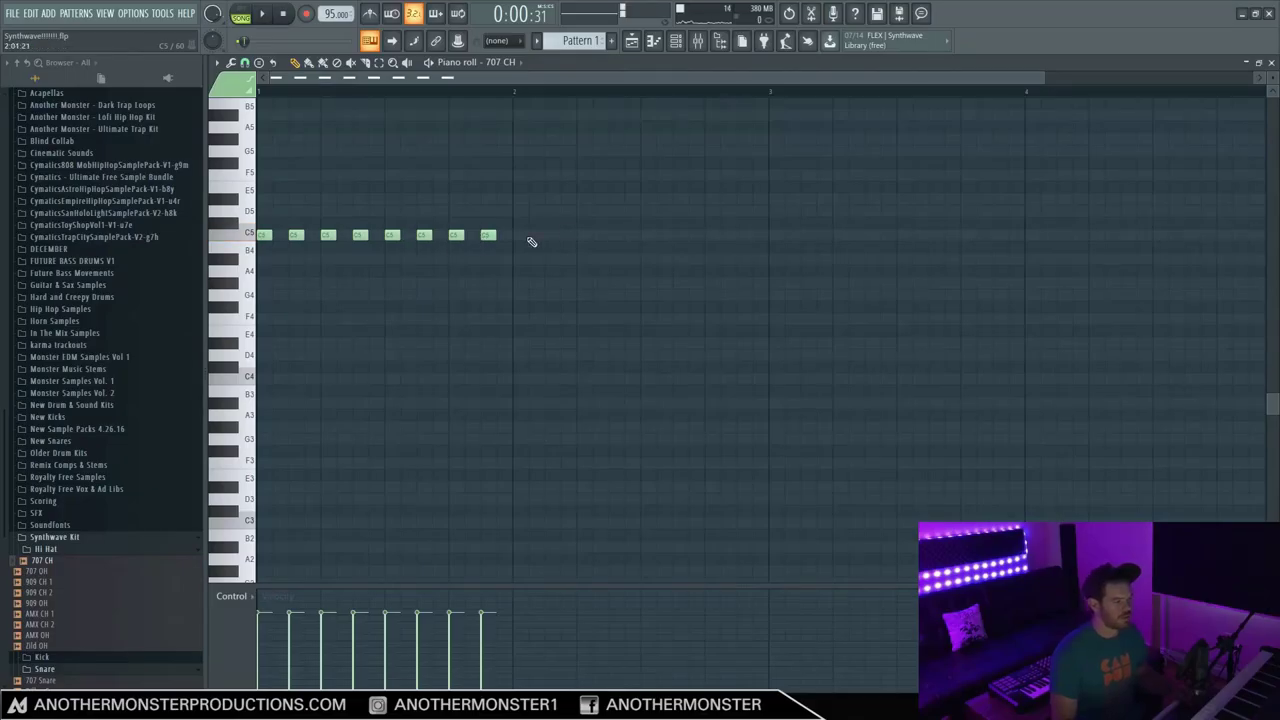
Step: Switch playback to pattern mode and fill the gaps with C5 notes to make sixteen hi-hat hits in the bar
left_click(241, 14)
left_click(263, 14)
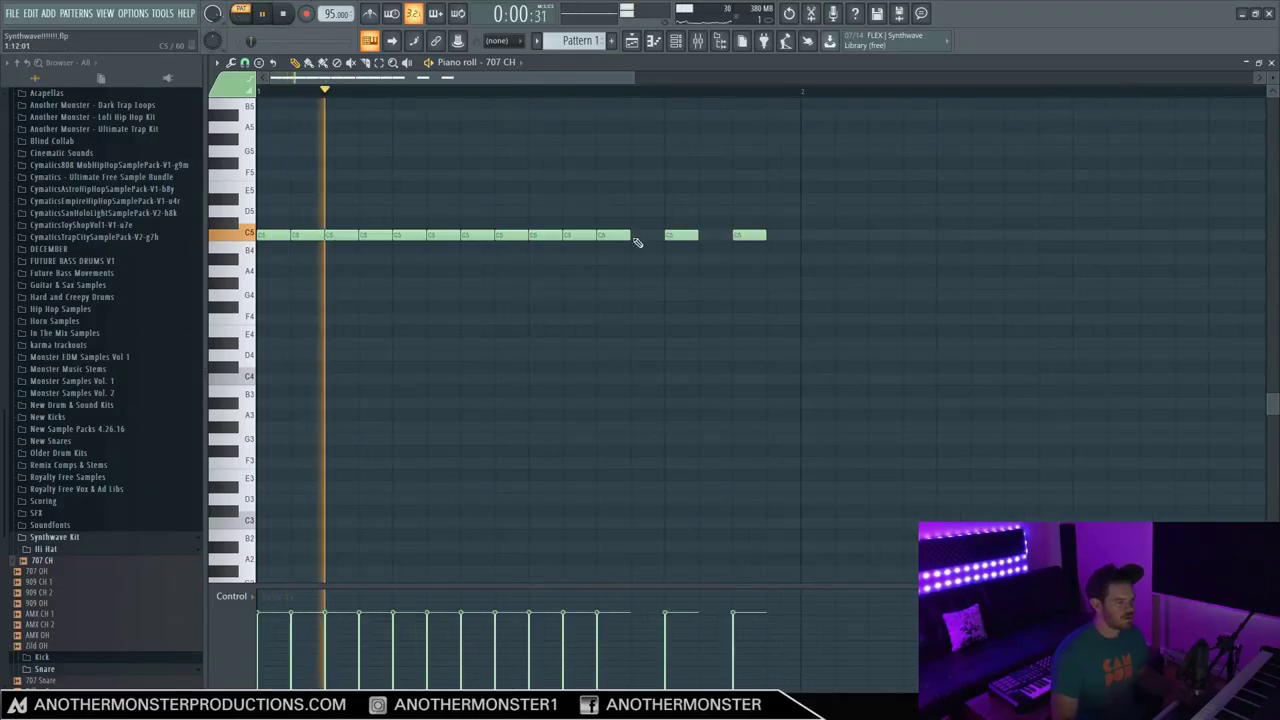
left_click(642, 238)
left_click(709, 239)
left_click_drag(779, 240, 786, 240)
key("space")
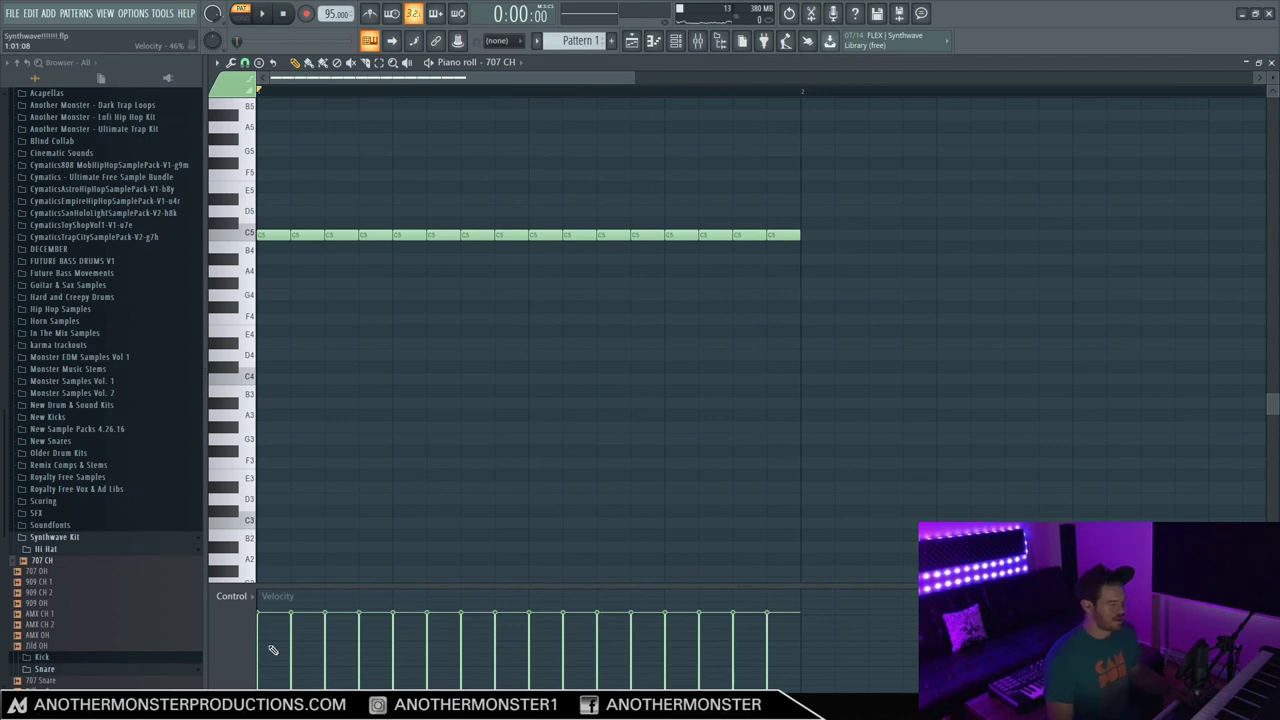
Step: Shape the hi-hat velocities to rise from soft to loud within each group of four notes, and play the pattern
left_click_drag(269, 672, 286, 672)
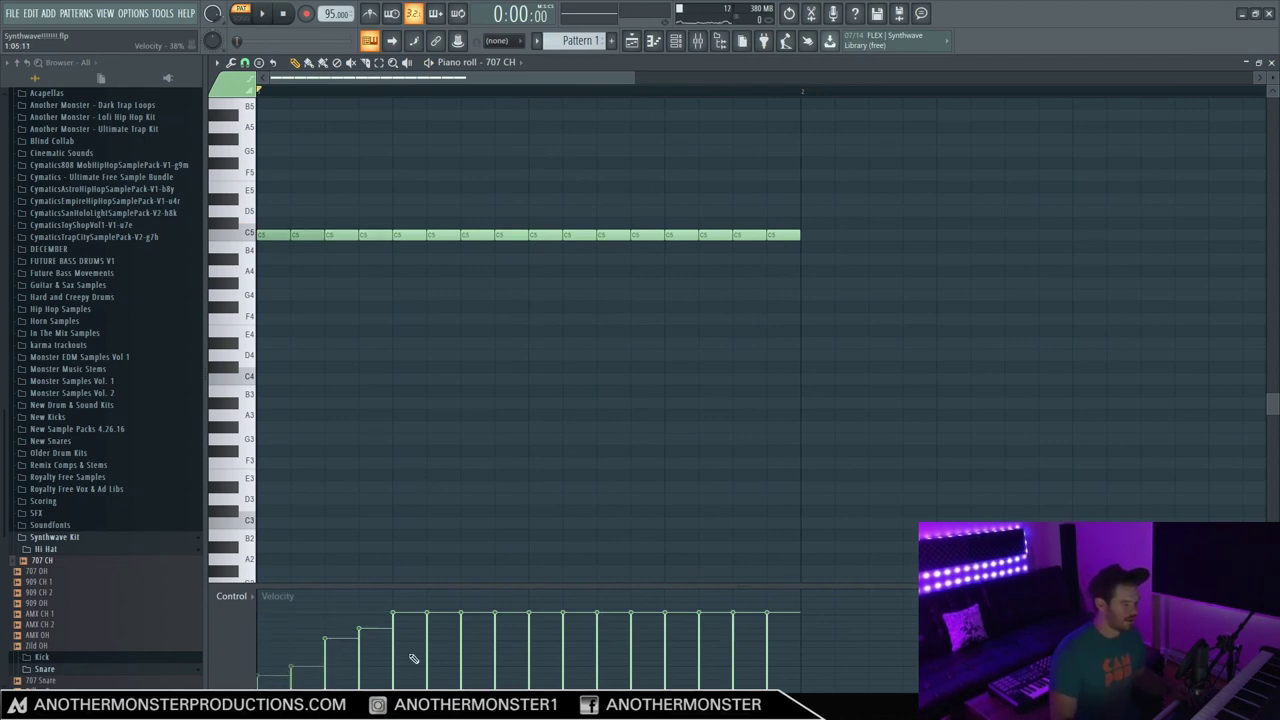
left_click_drag(475, 656, 857, 614)
key("space")
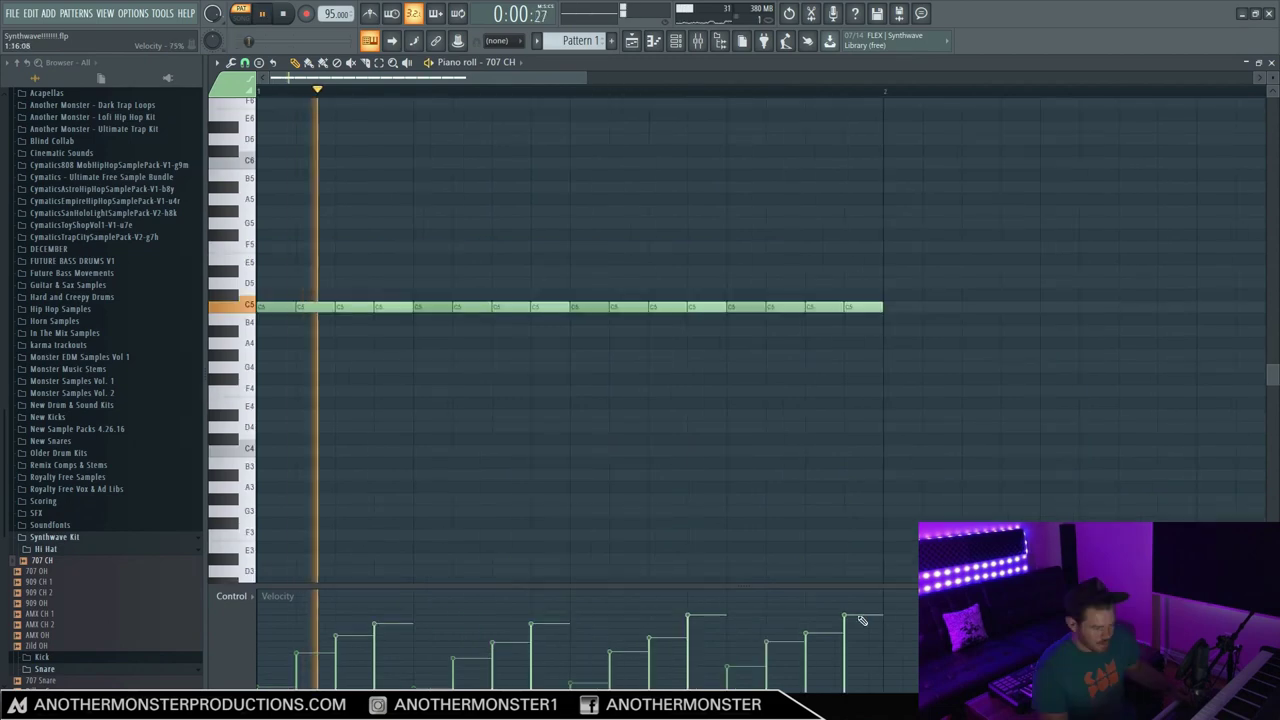
Step: Place Pattern 1 on the HI HAT track across the first two bars and close the playlist
left_click(631, 40)
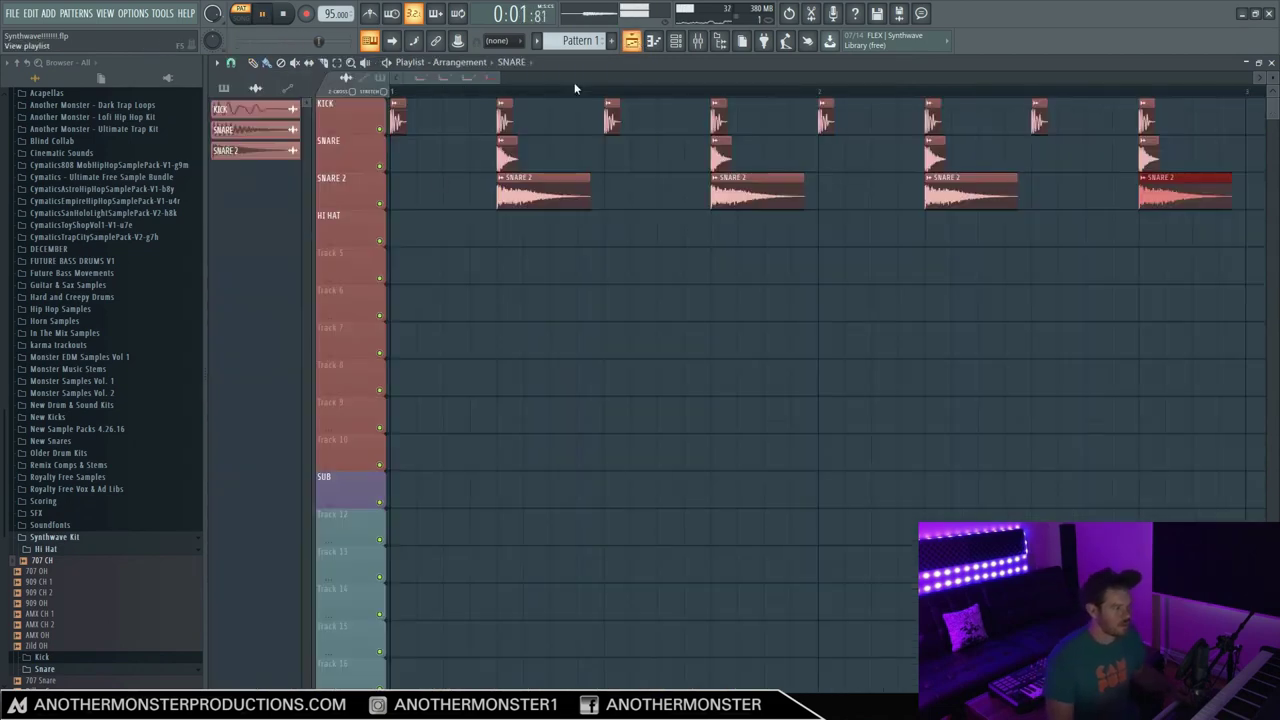
left_click(417, 232)
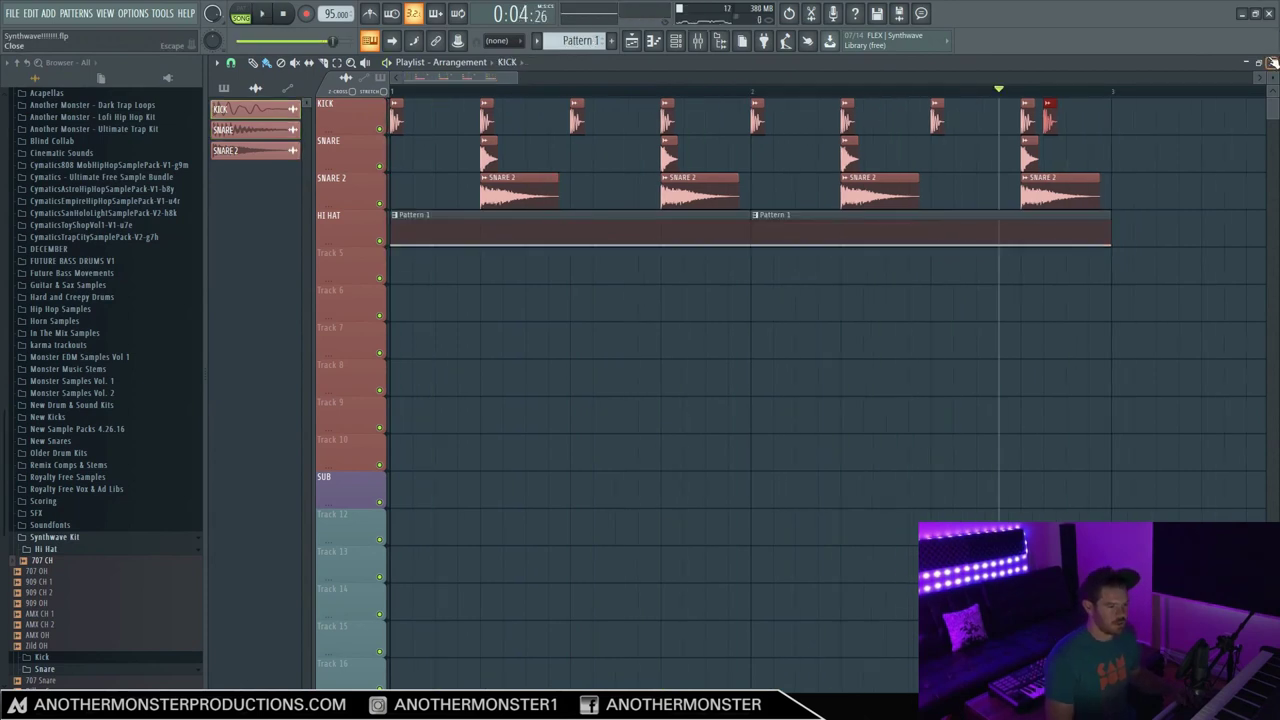
left_click(1271, 62)
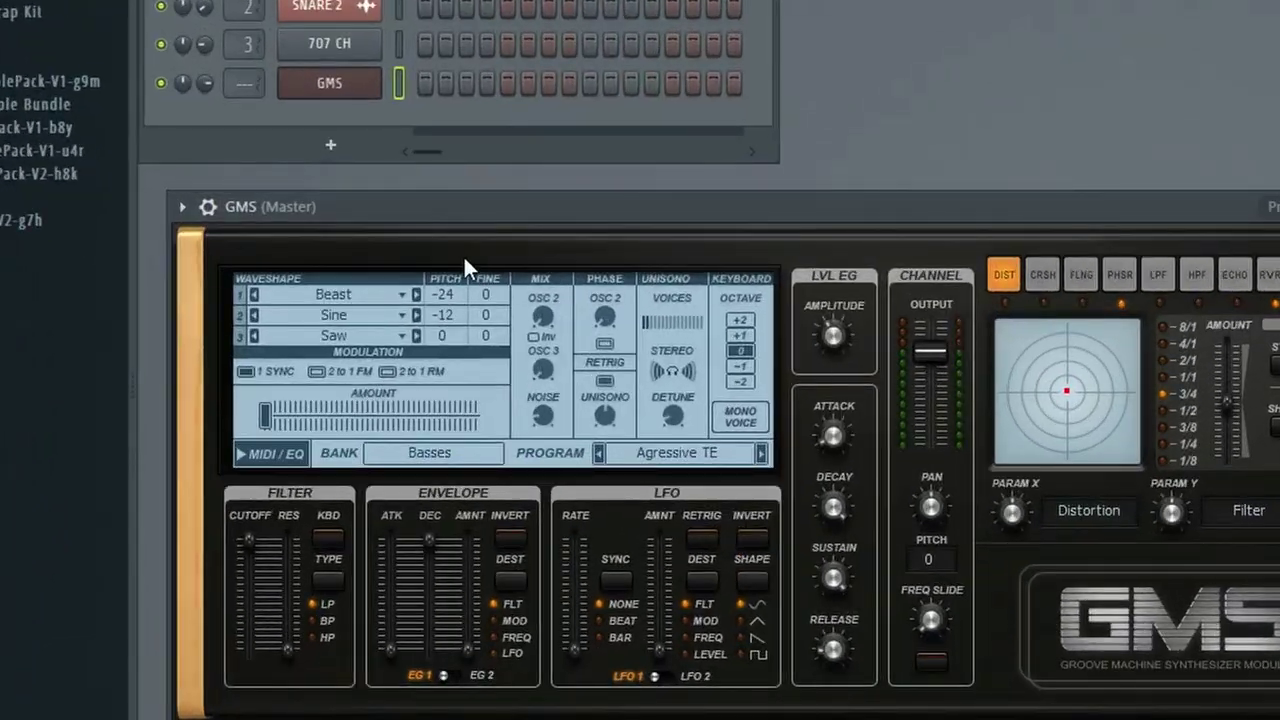
Step: Load the Bass - Polysix 2 preset in the GMS synth and open its channel settings
left_click(231, 280)
mouse_move(250, 320)
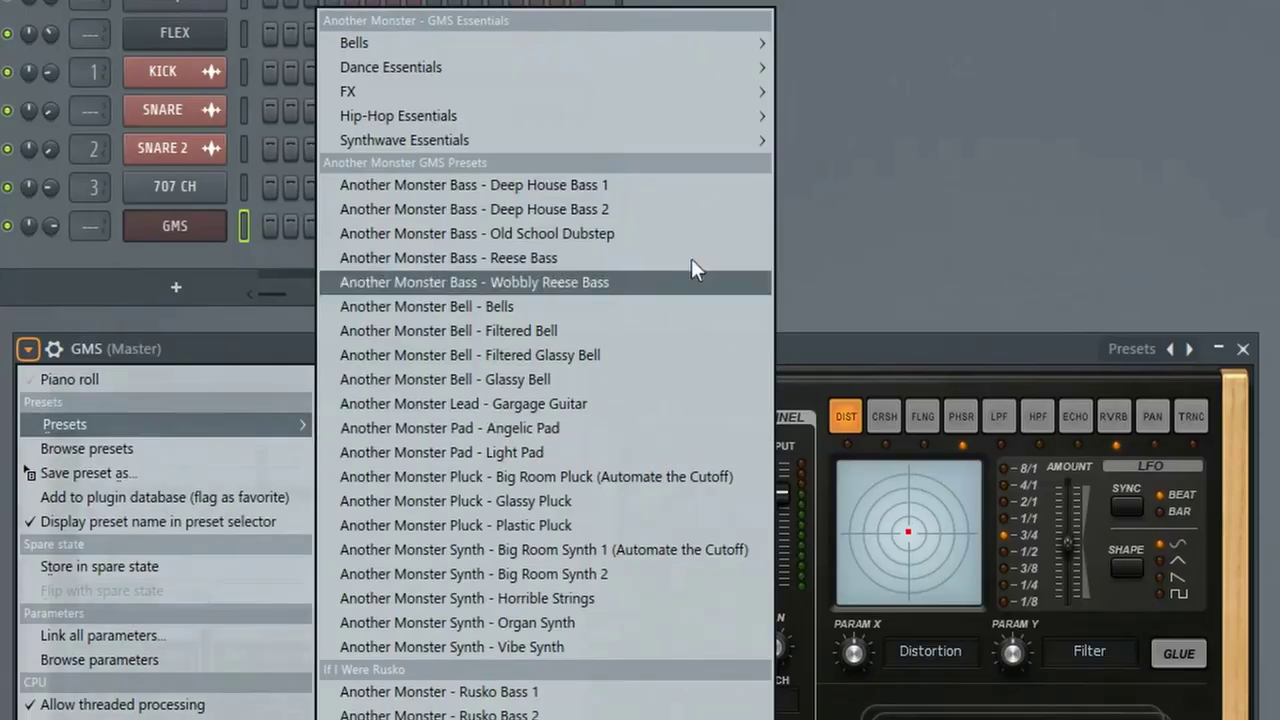
mouse_move(418, 74)
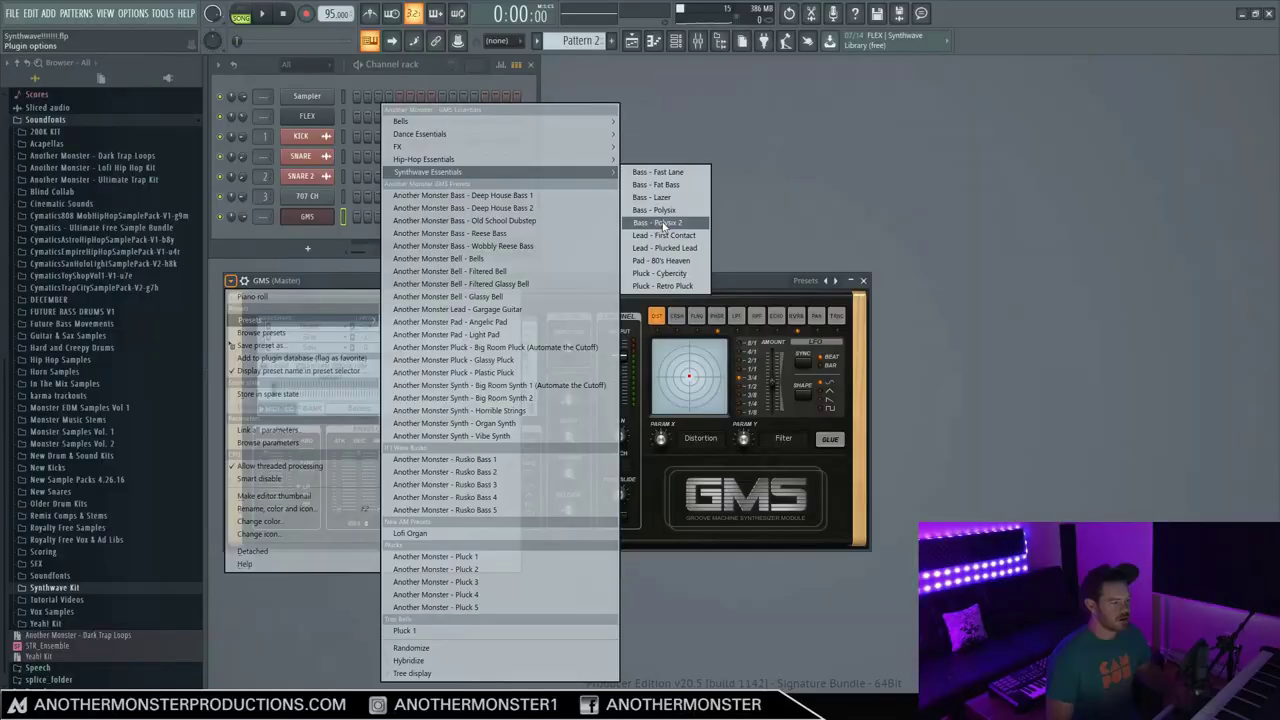
left_click(663, 224)
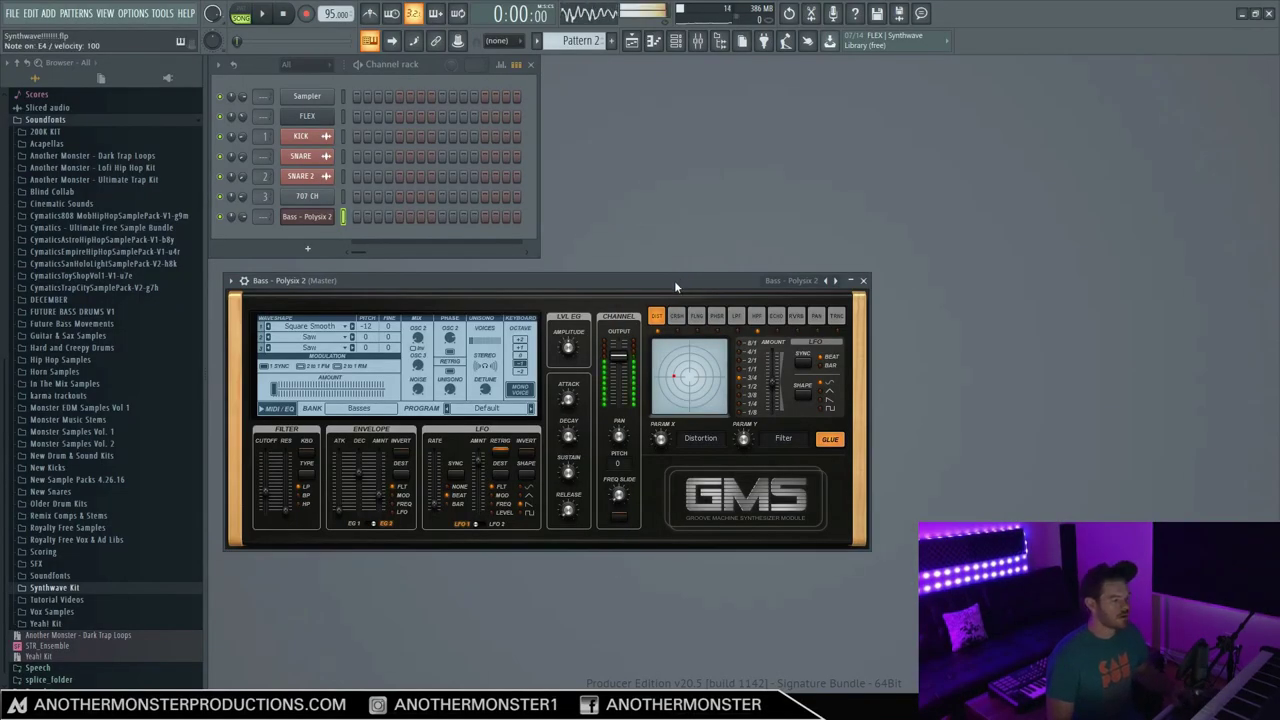
left_click(244, 280)
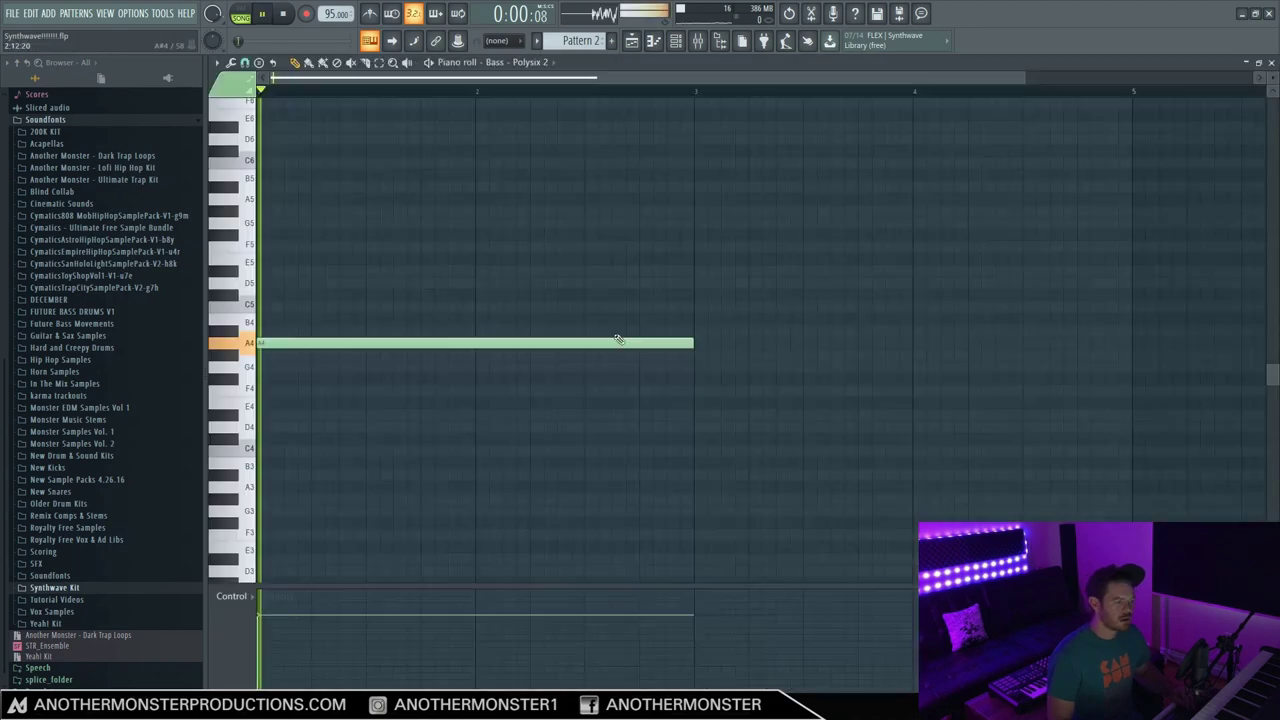
Step: Draw a four-bar bass line with A4 for two bars, F4 for one bar, and D5 and E5 for half a bar each
key("space")
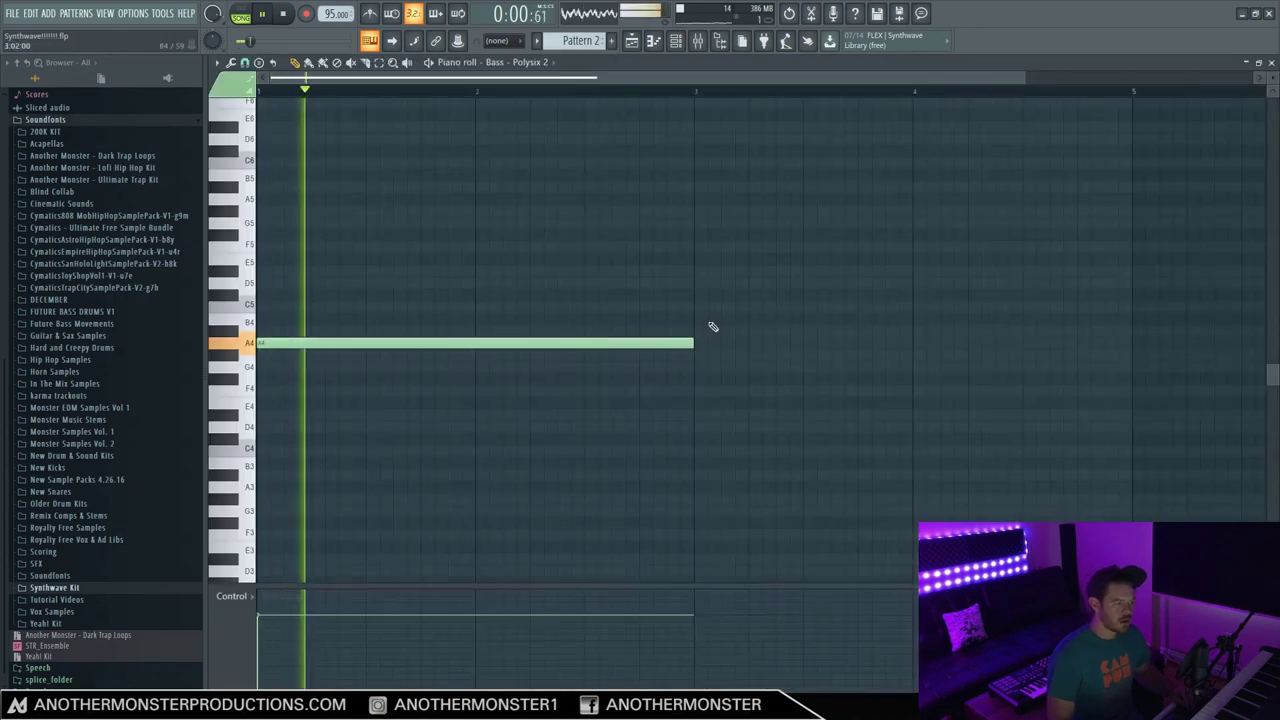
left_click(701, 381)
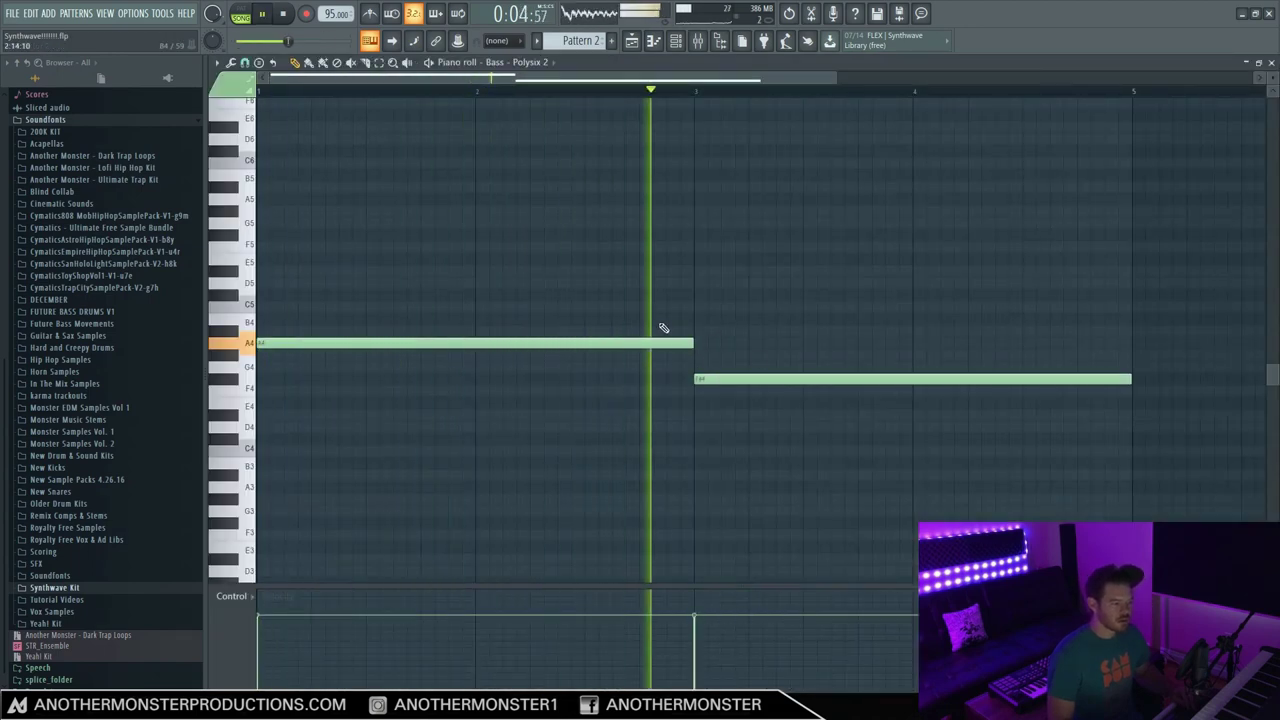
key("space")
mouse_move(770, 377)
left_mouse_down()
mouse_move(763, 409)
mouse_move(762, 382)
left_mouse_up()
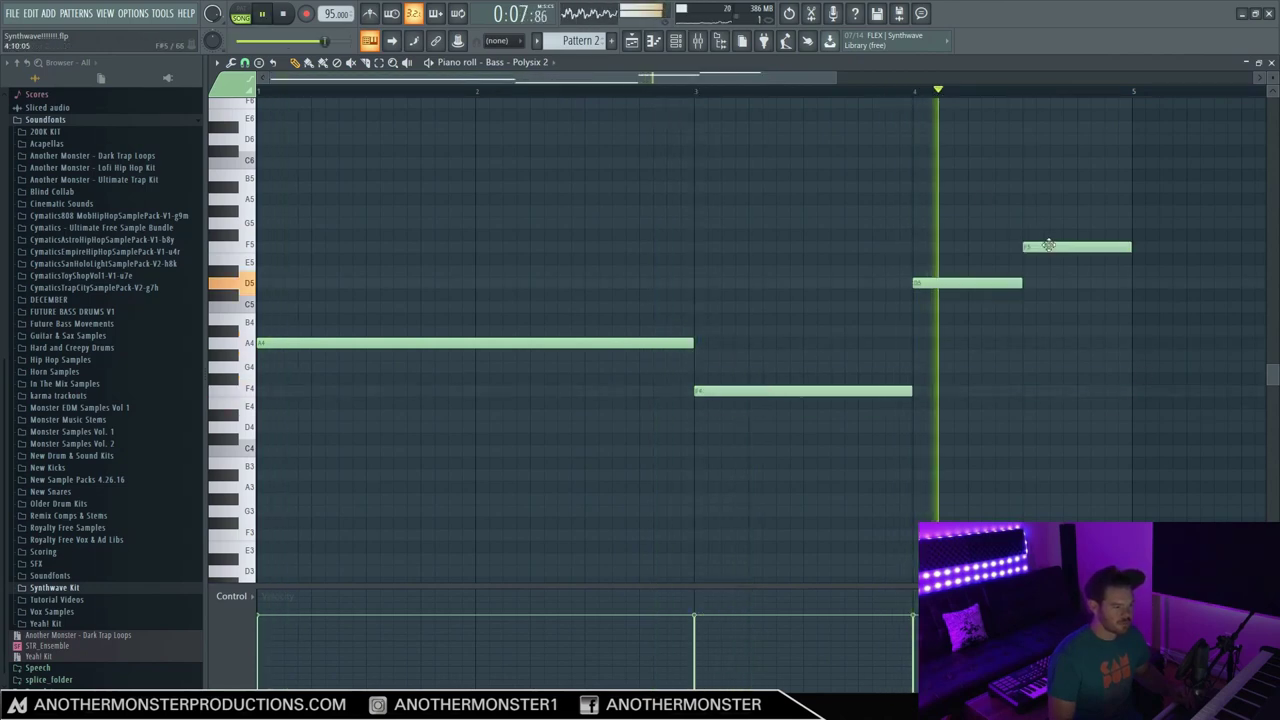
left_click_drag(1046, 243, 1052, 262)
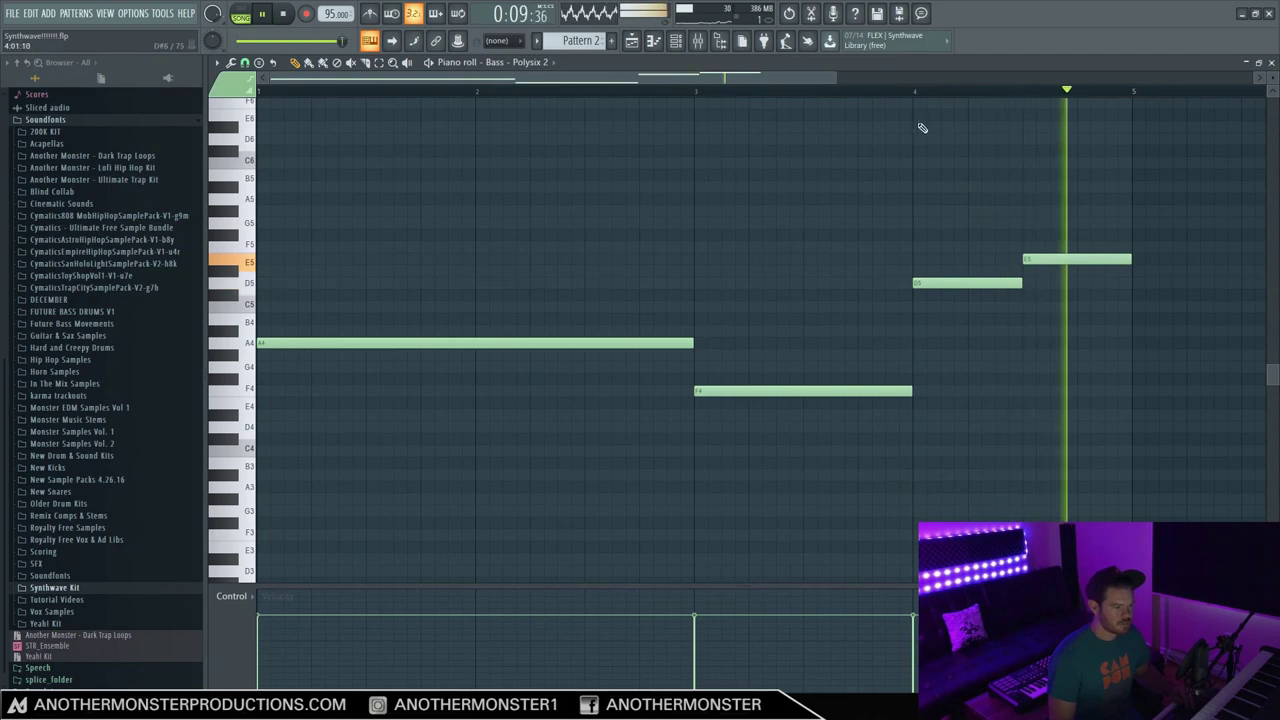
key("space")
left_click(1272, 63)
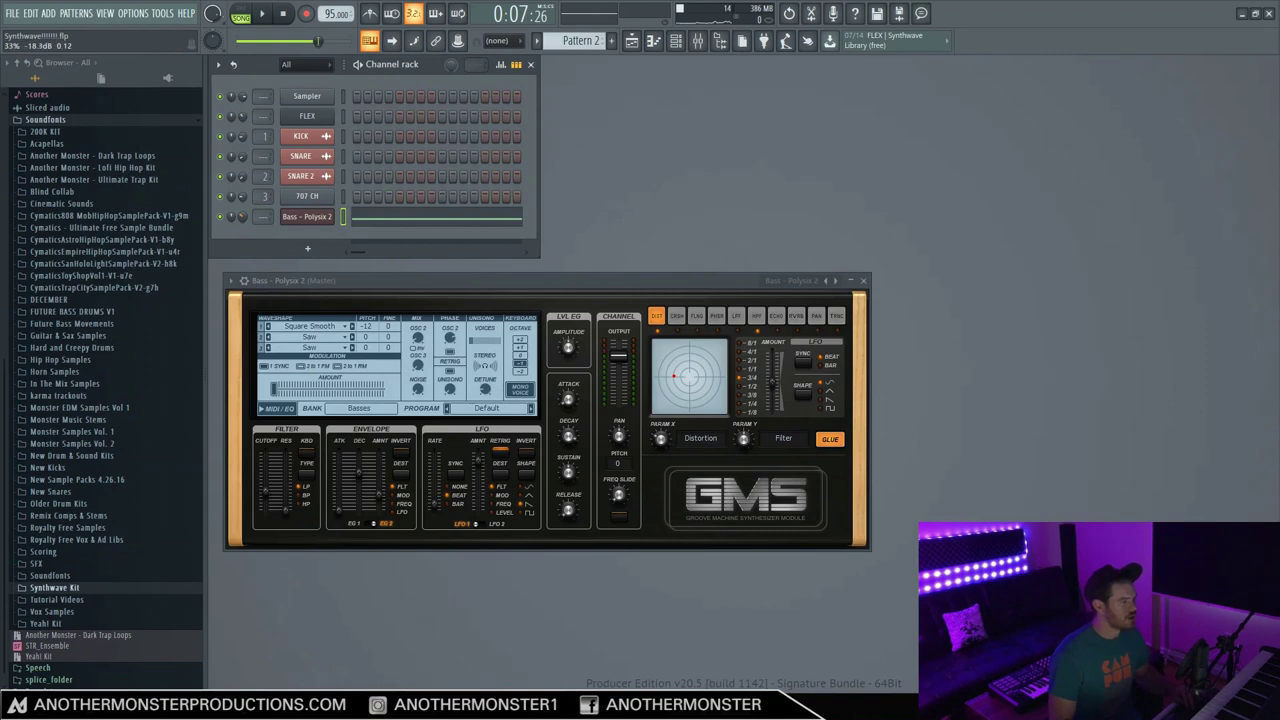
Step: Place Pattern 2 on the SUB track and duplicate the drum and hi-hat clips into bars 3 and 4
left_click(631, 40)
left_click_drag(994, 100, 296, 388)
key("ctrl+b")
key("ctrl+s")
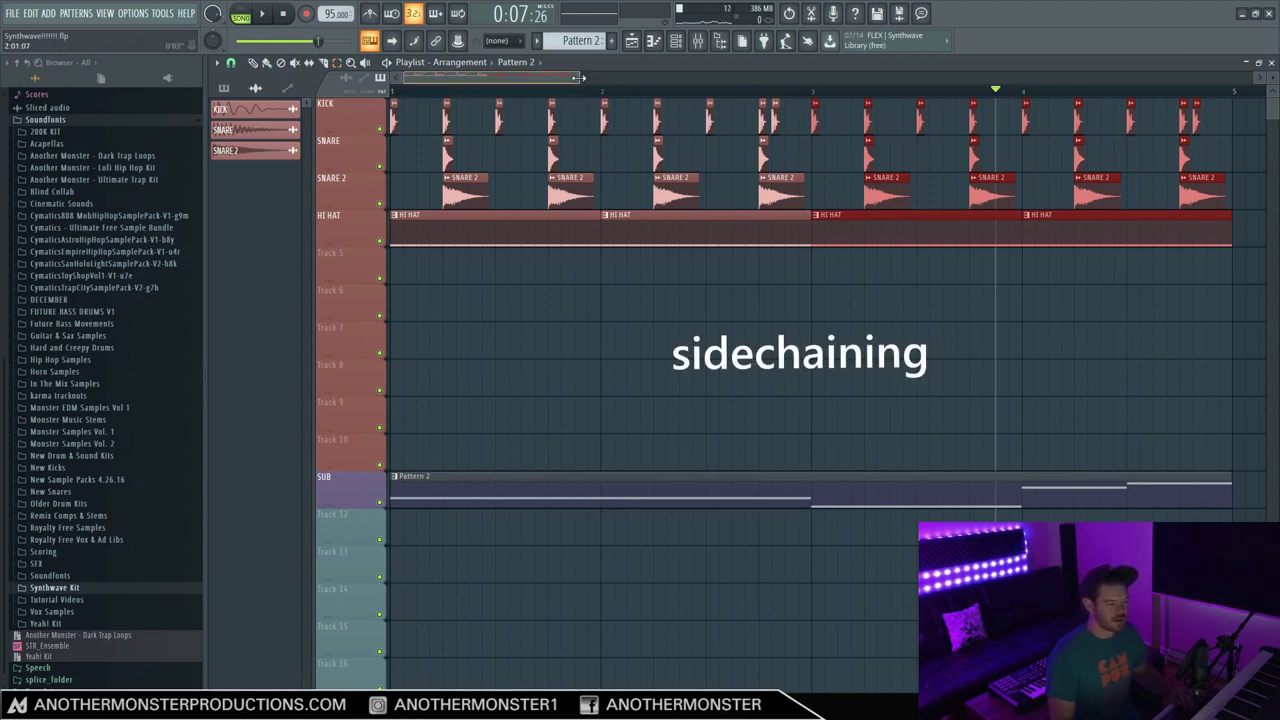
Step: Route the bass to mixer track 4 and create a short automation clip for its volume at the first kick
left_click_drag(577, 77, 488, 77)
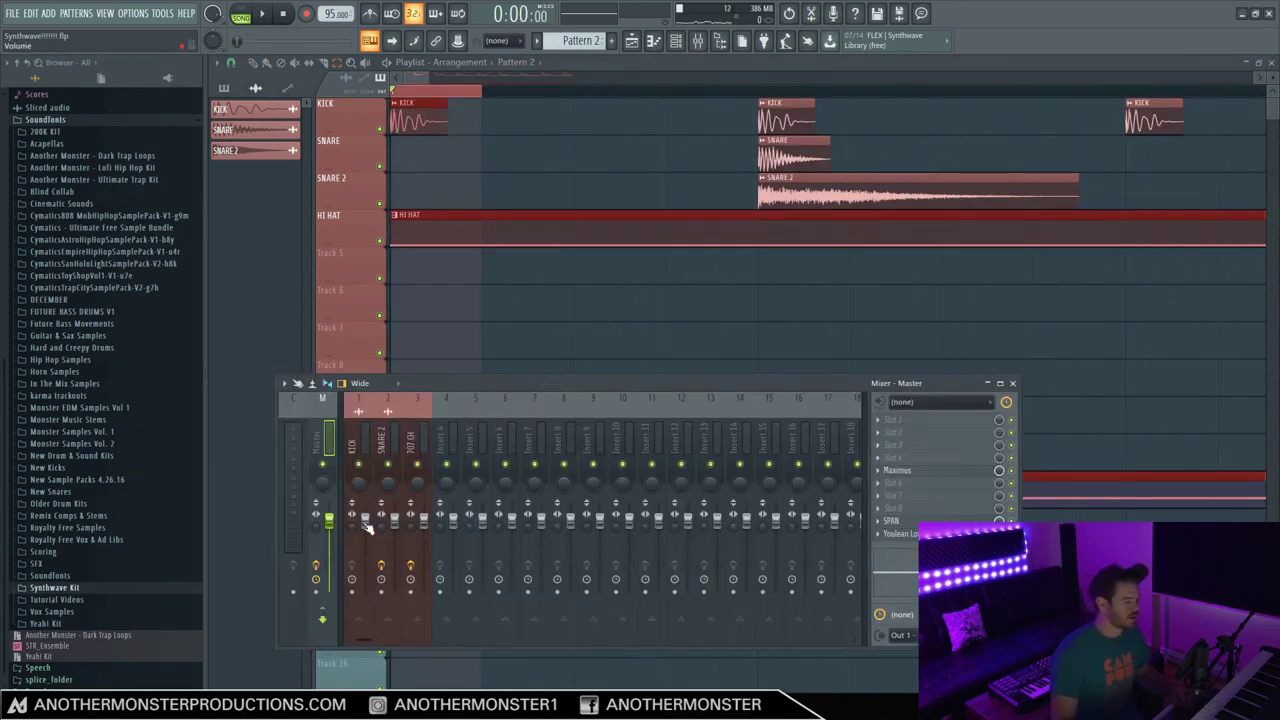
key("F9")
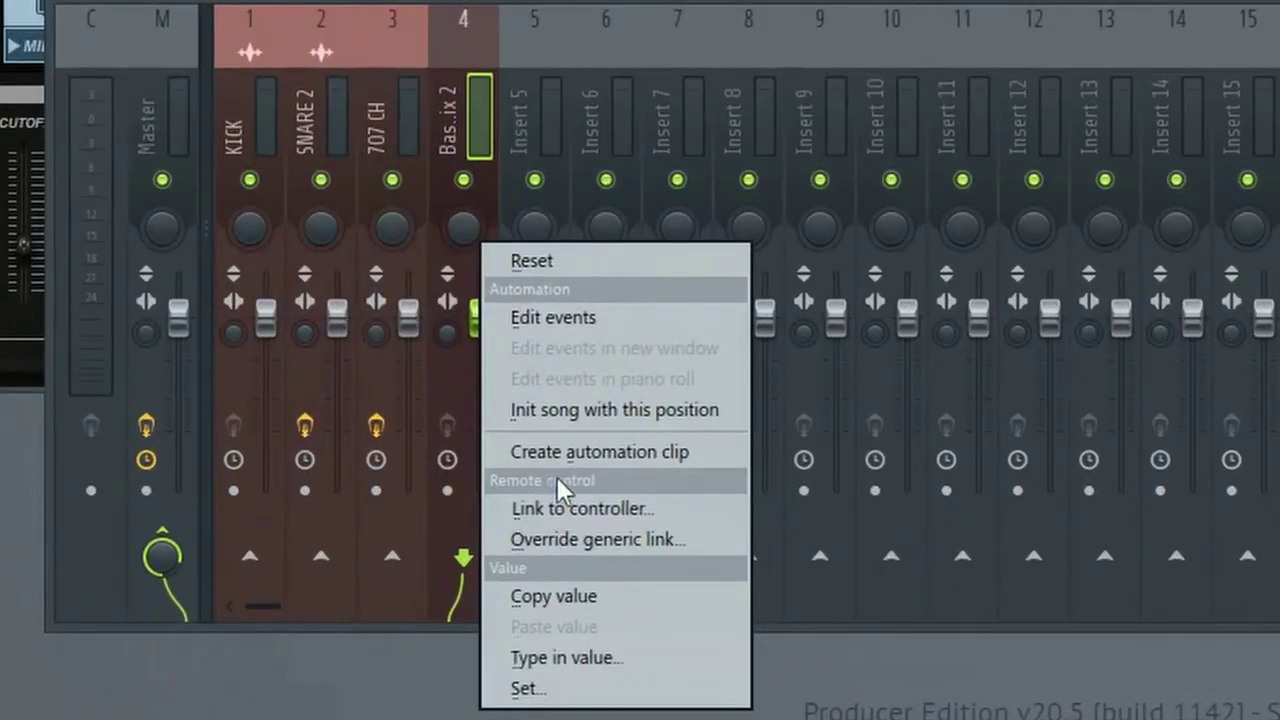
left_click(560, 451)
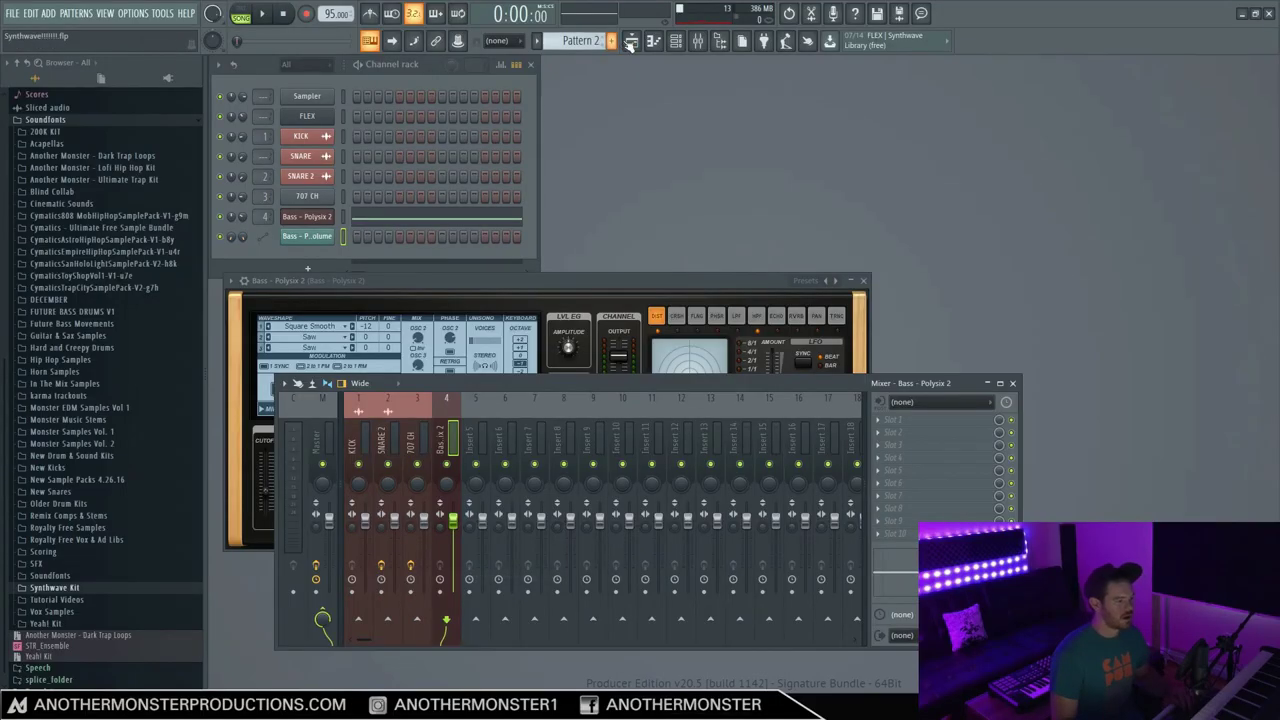
left_click(631, 41)
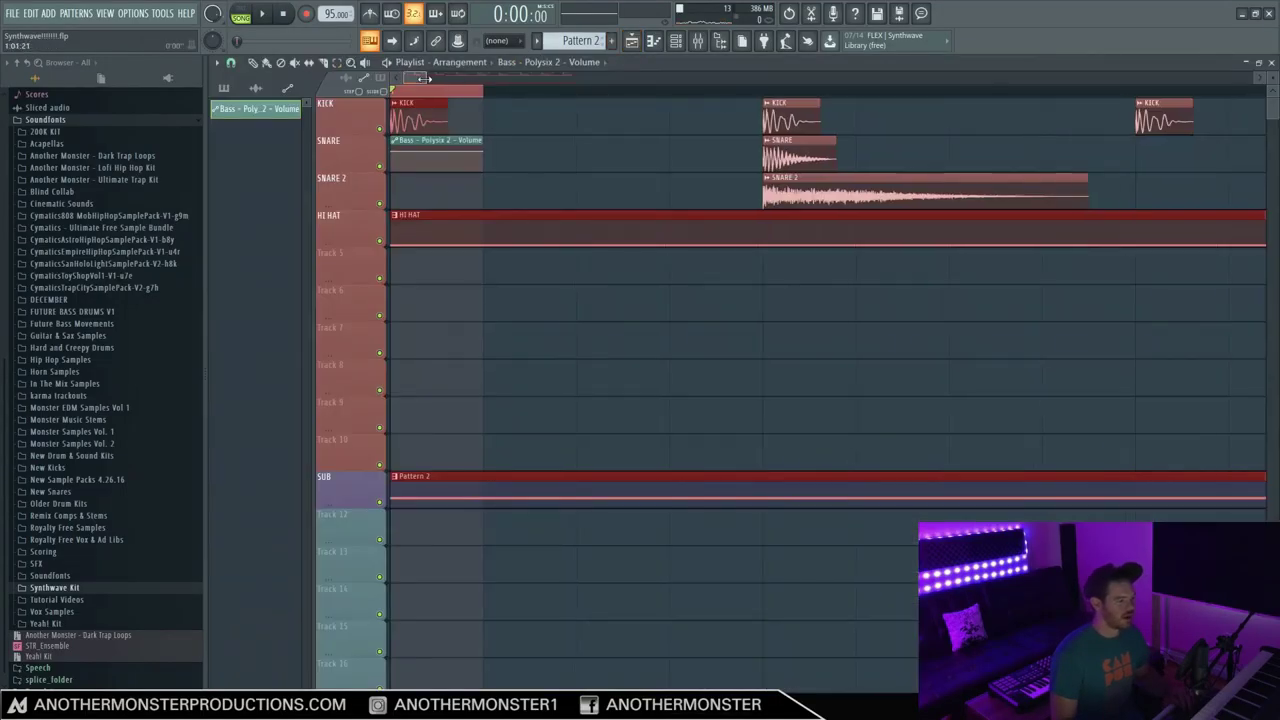
left_click_drag(425, 79, 420, 79)
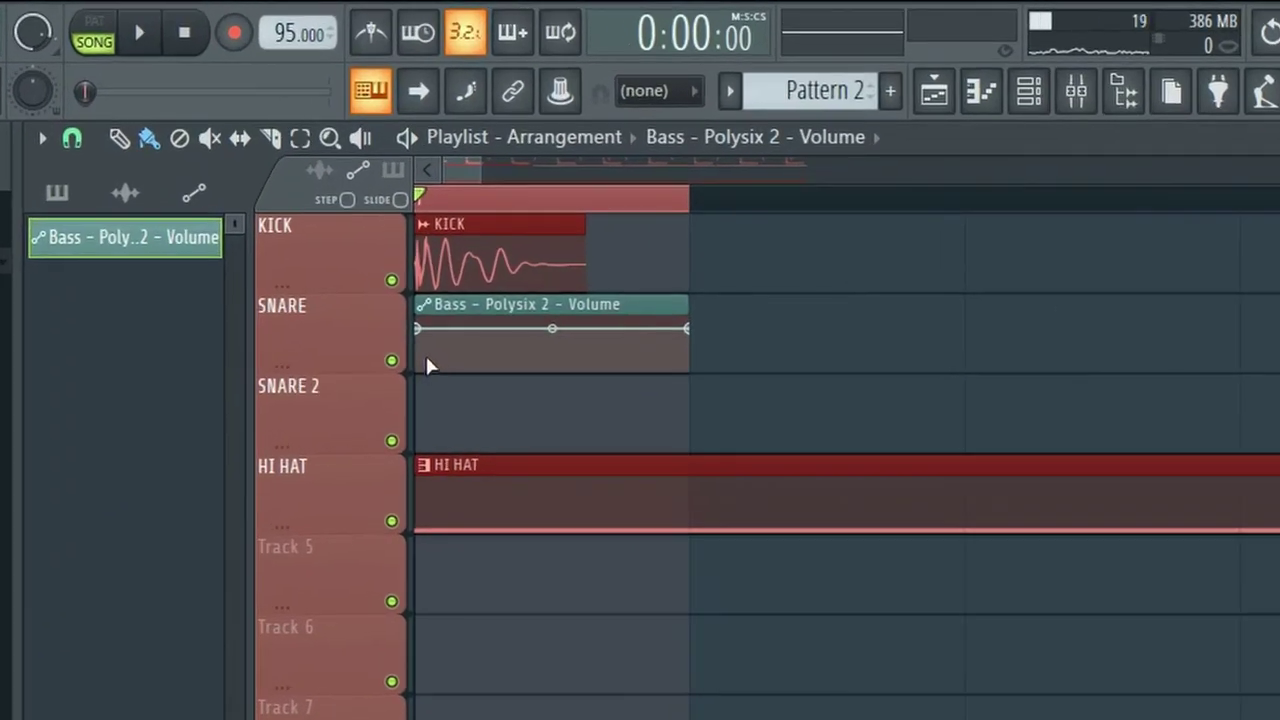
Step: Shape the bass volume clip to drop to zero at the kick and curve quickly back up, and move it onto the SUB track
right_click(393, 170)
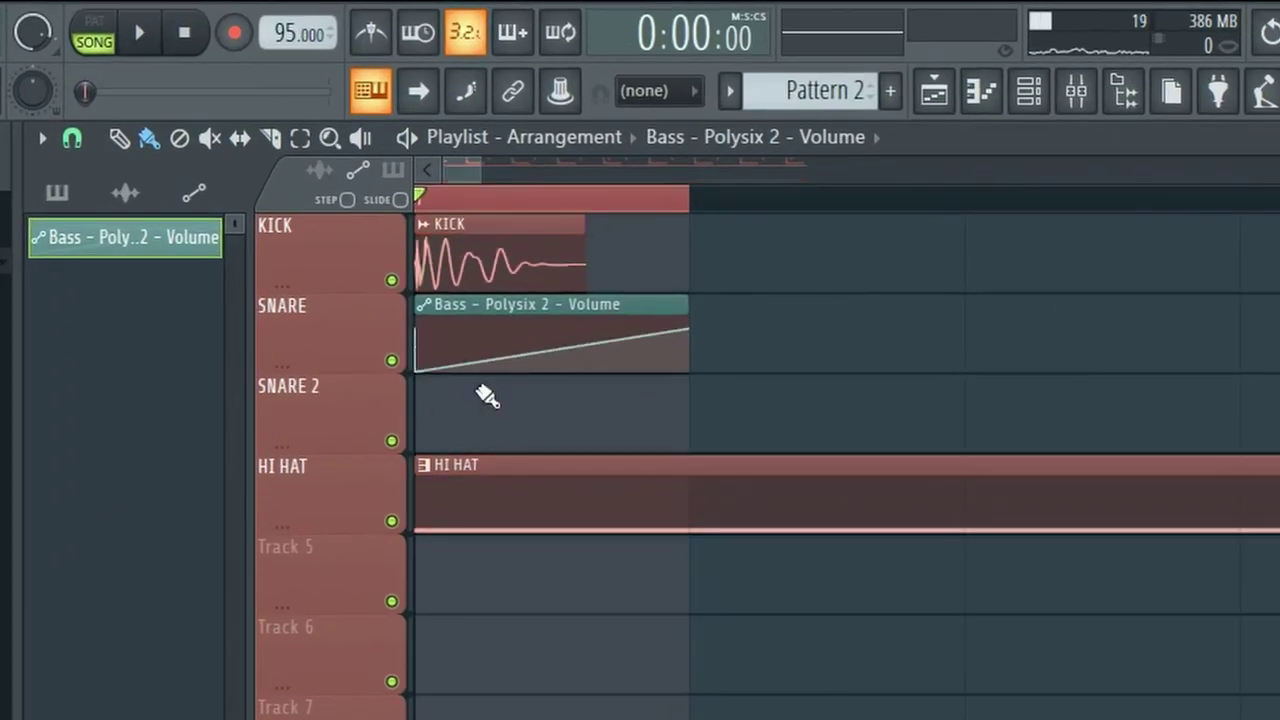
left_click_drag(518, 363, 553, 373)
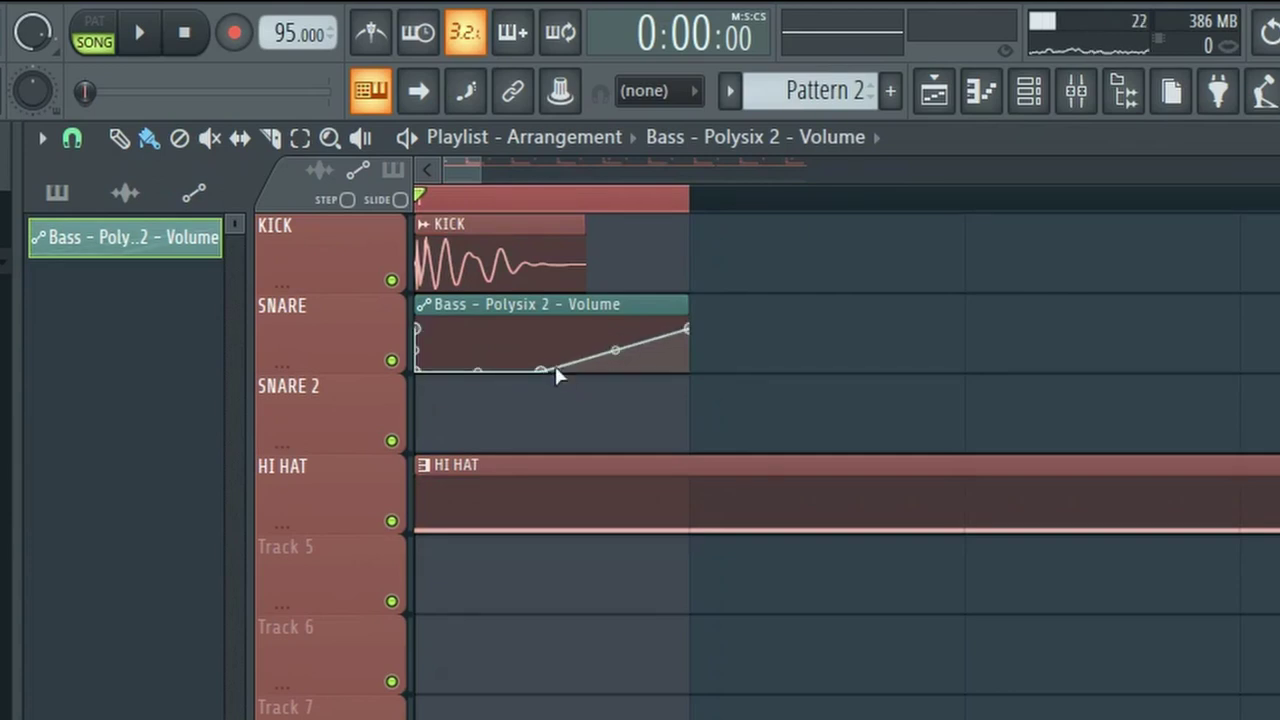
left_click_drag(614, 348, 610, 298)
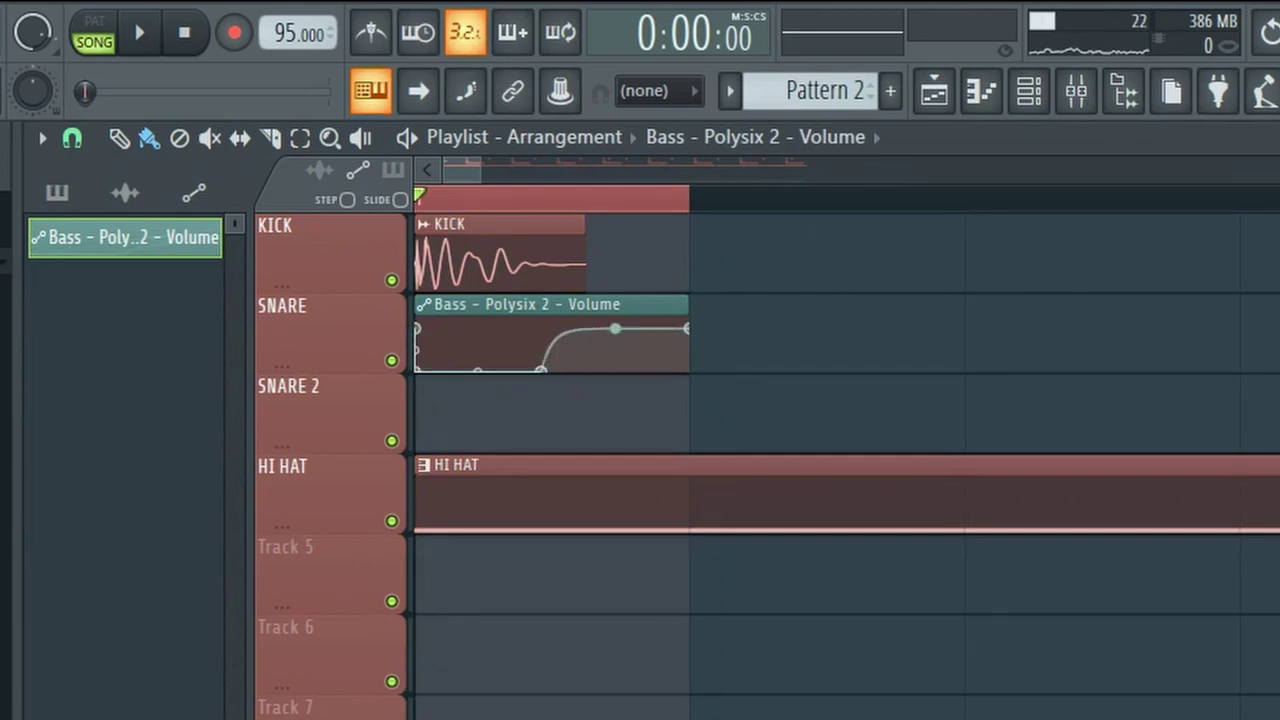
left_click_drag(553, 373, 508, 410)
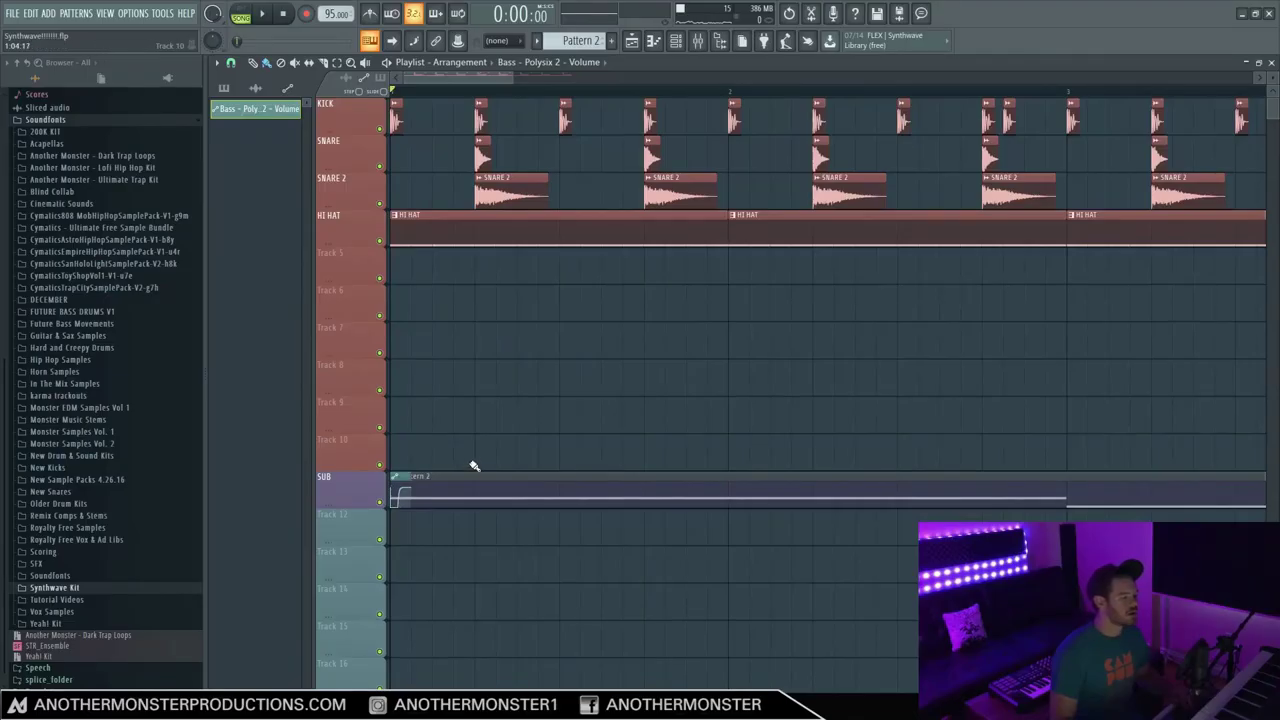
Step: Place copies of the bass volume clip on Track 10 at each beat up to the start of bar 3, and play the arrangement
scroll(651, 451, "up", 4)
key("space")
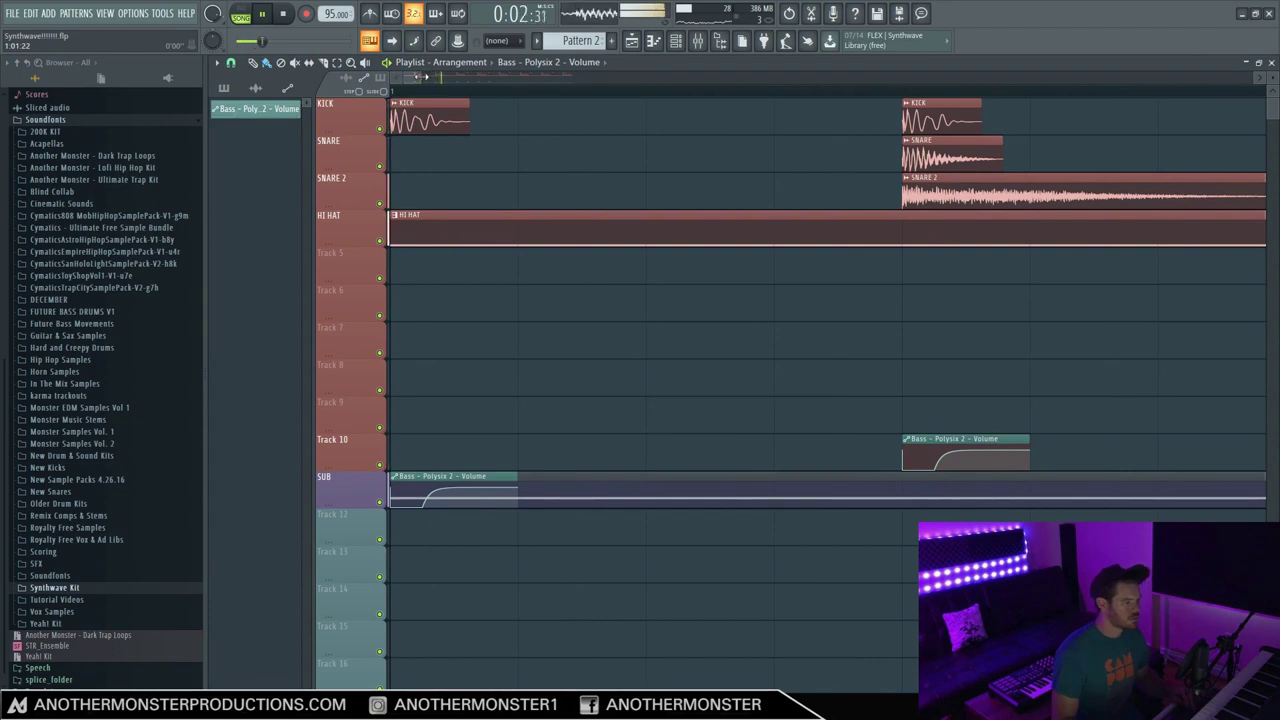
scroll(751, 449, "down", 4)
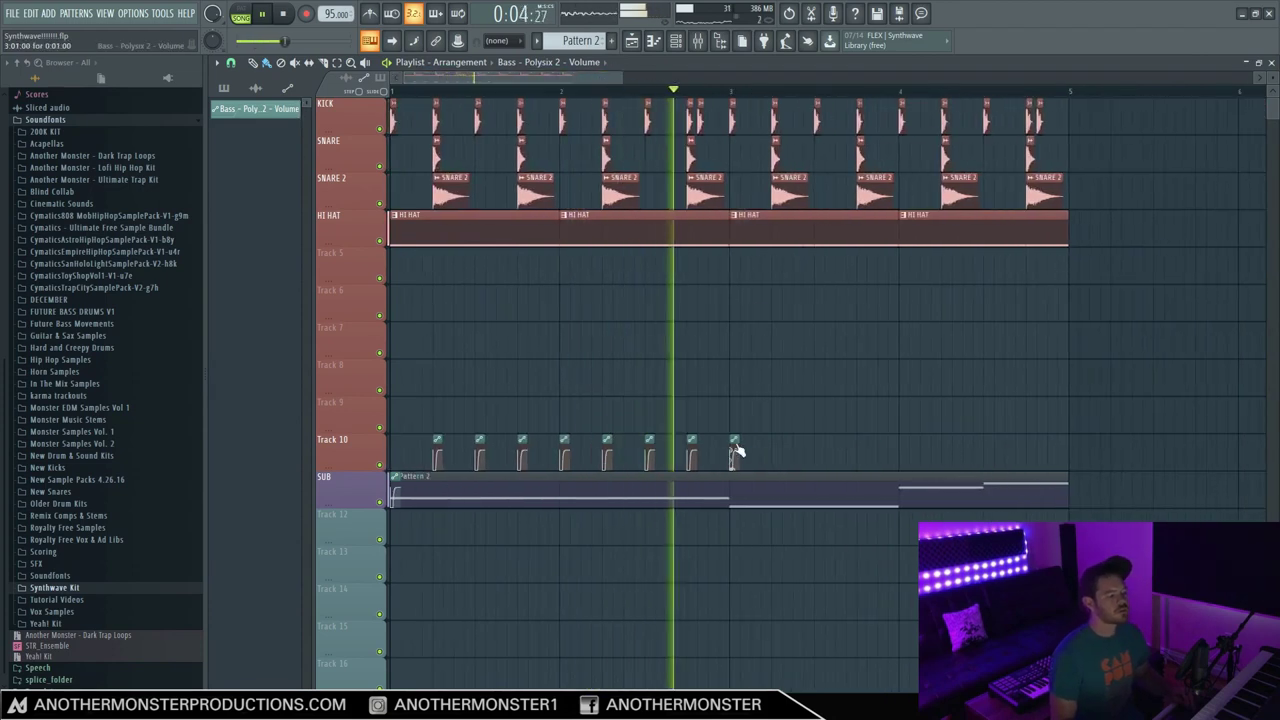
key("space")
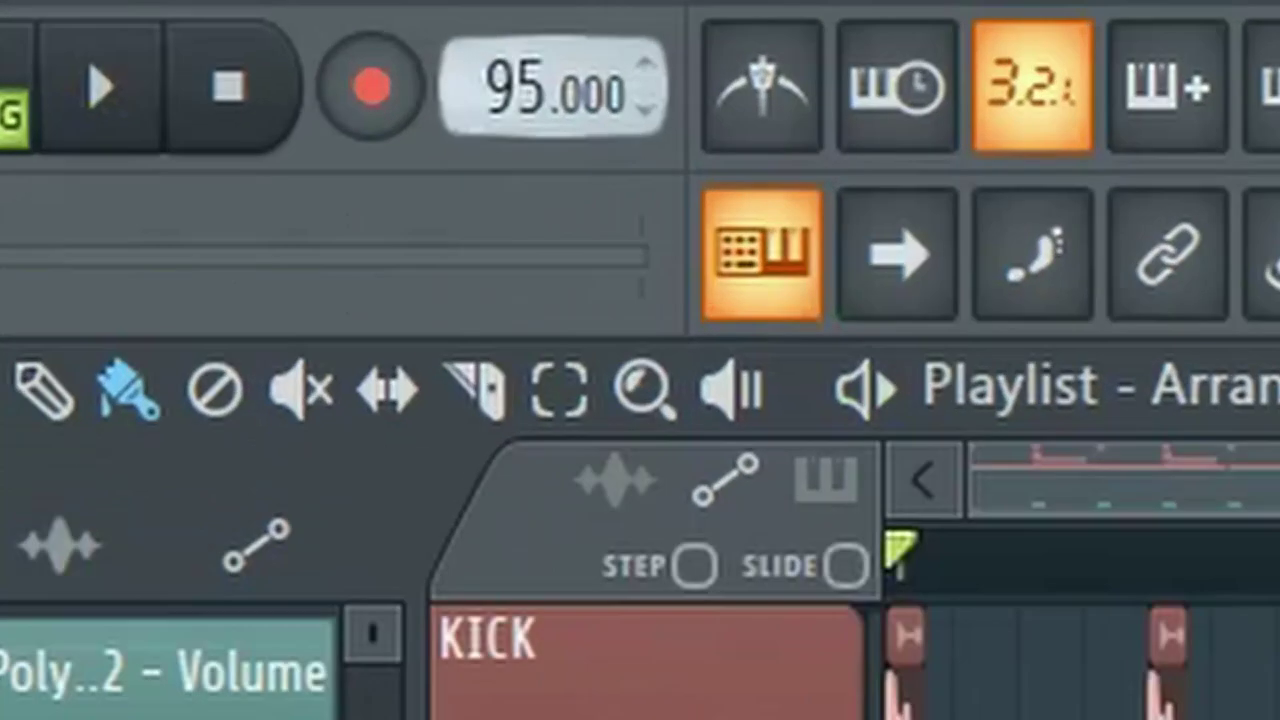
Step: Set the project tempo to 90 BPM and play the arrangement
left_click_drag(500, 88, 500, 110)
key("space")
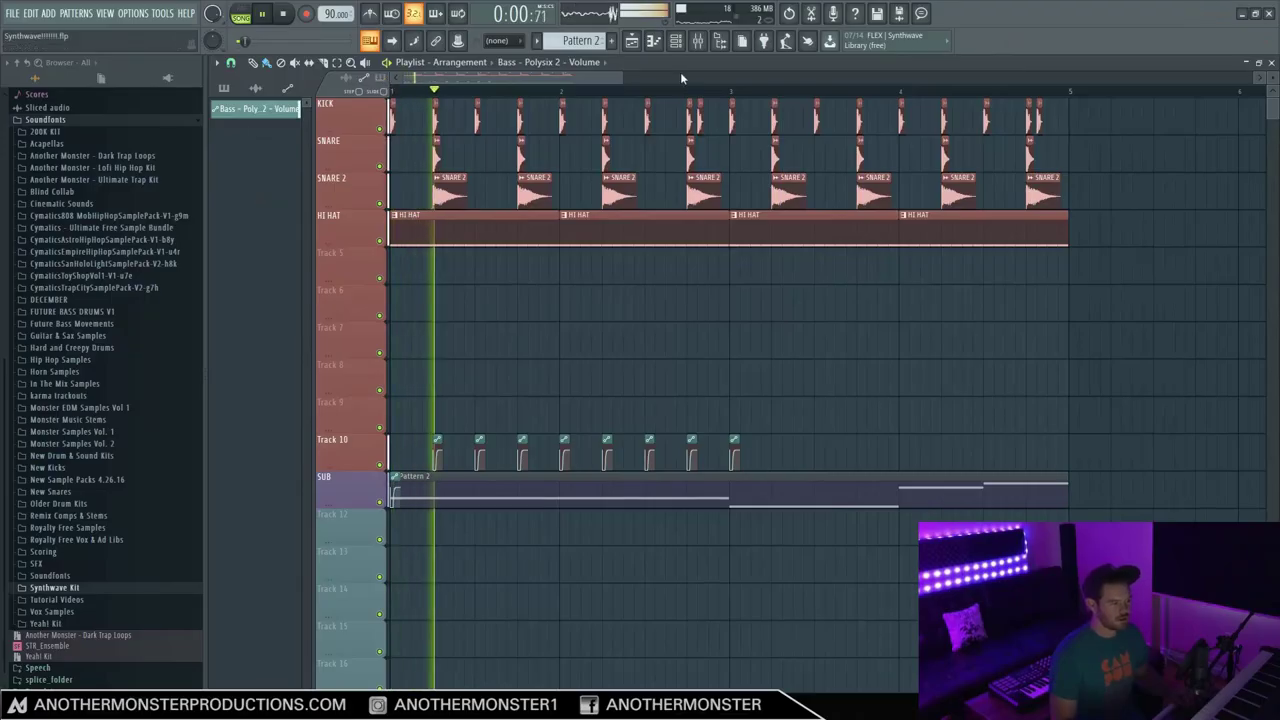
Step: Move the point where the bass volume curve starts rising further into the clip
left_click_drag(622, 73, 475, 75)
key("space")
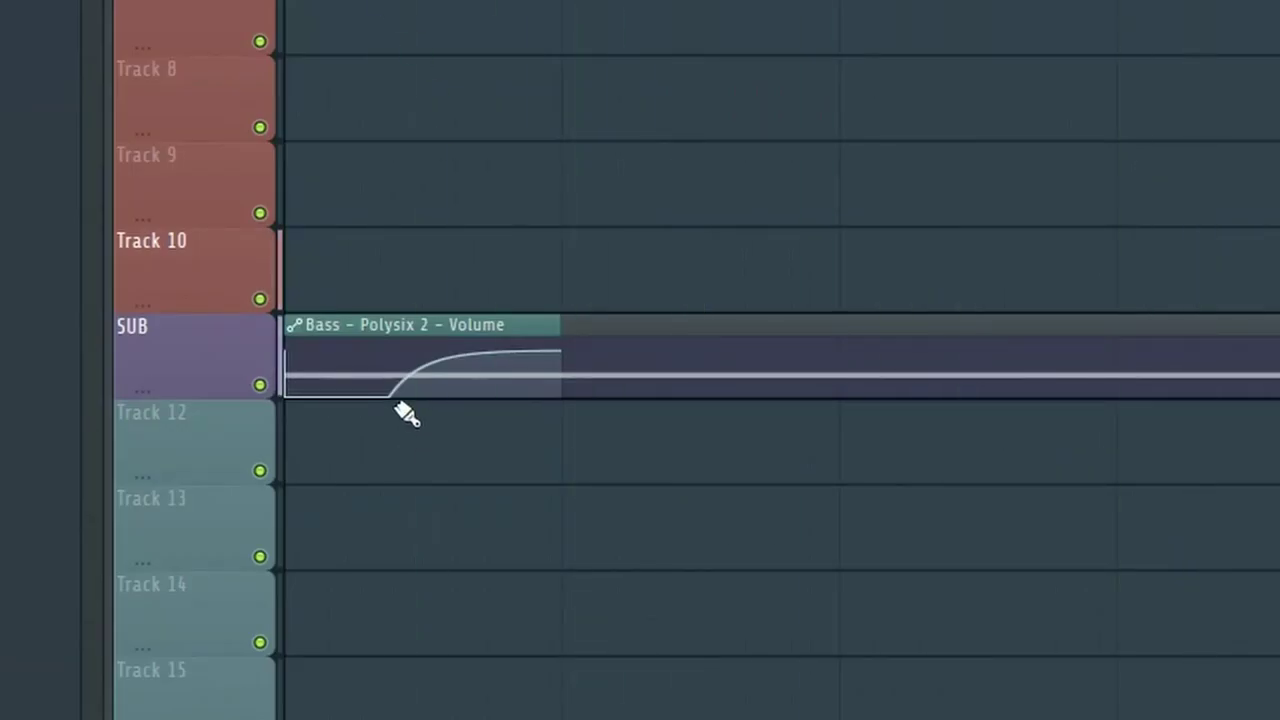
left_click_drag(391, 394, 420, 408)
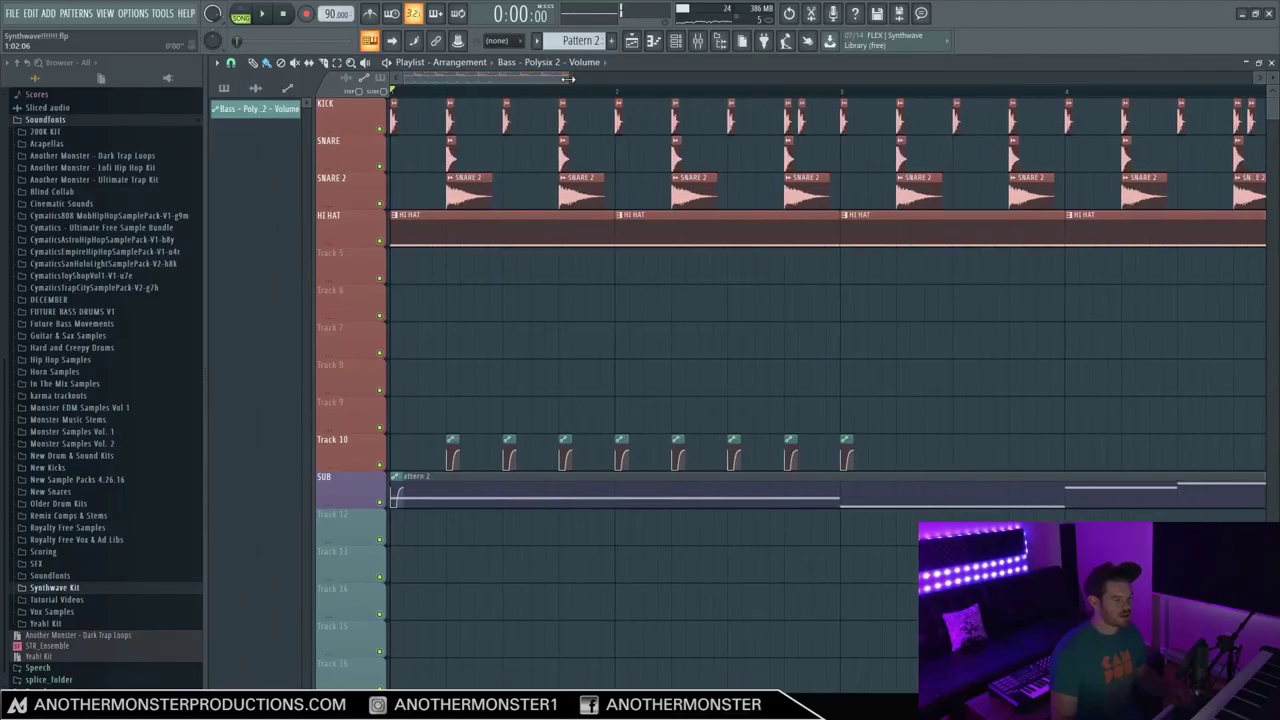
Step: Duplicate the Track 10 volume clips through bar 4 and move them all down onto the SUB track
left_click_drag(852, 424, 394, 466)
key("ctrl+b")
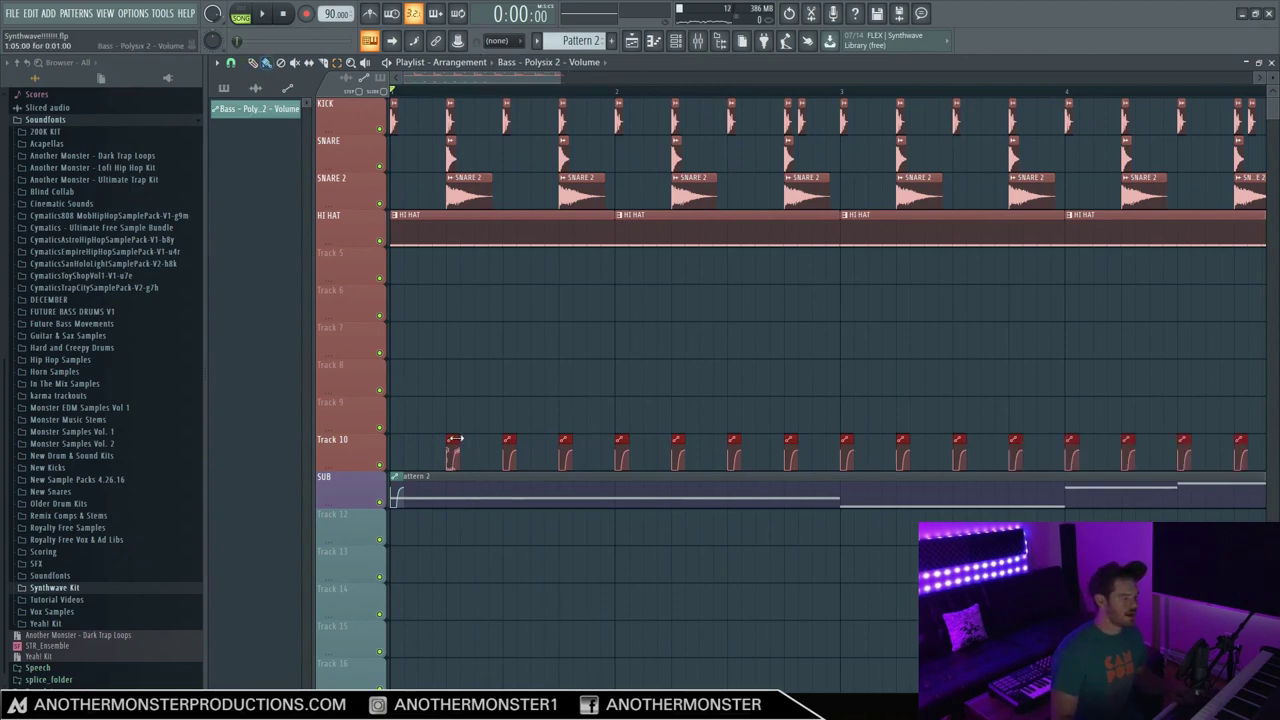
left_click_drag(557, 80, 530, 74)
key("shift+Down")
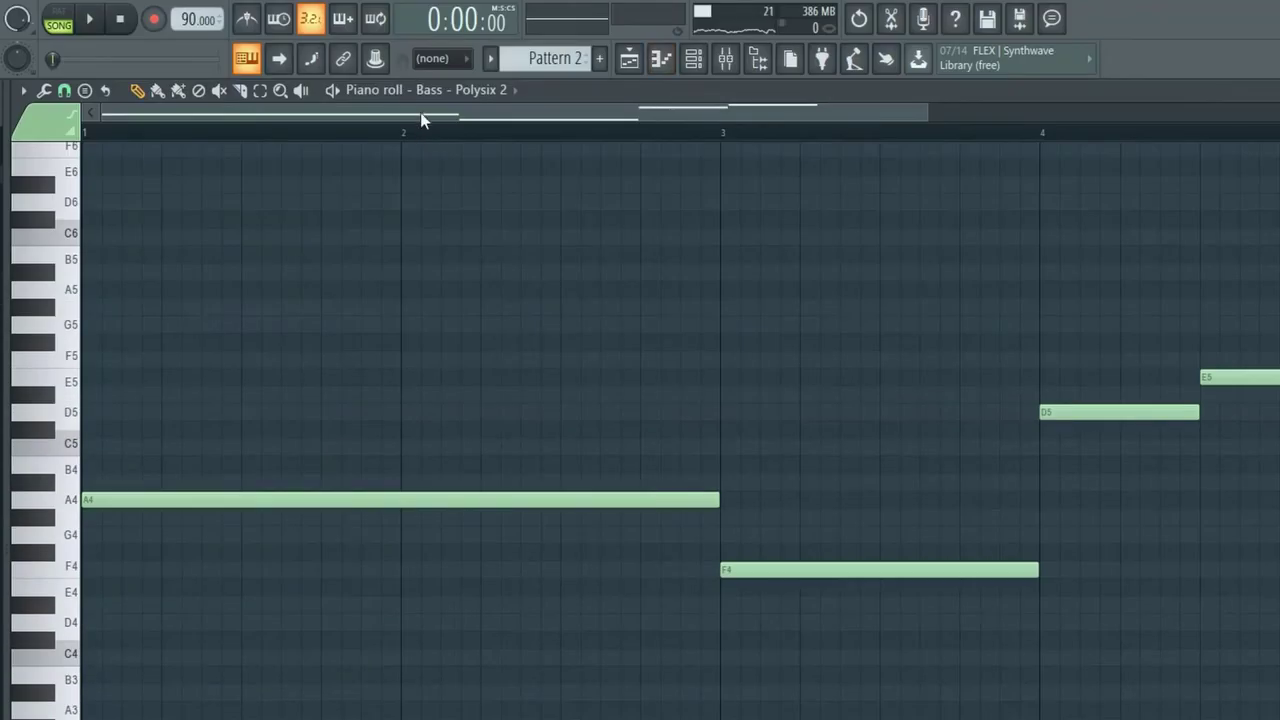
Step: Lower the last two bass notes by one octave to D4 and E4 and play them from within bar 3
left_click_drag(420, 118, 500, 120)
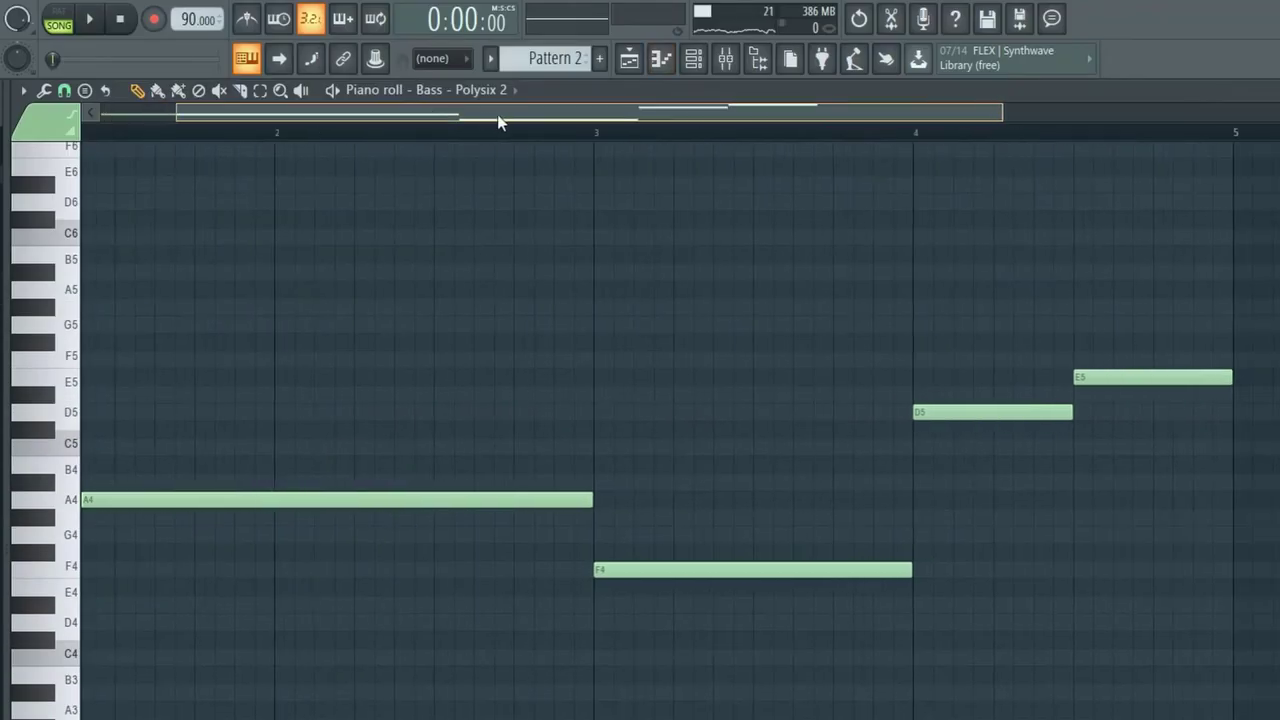
left_click_drag(1037, 366, 1097, 422)
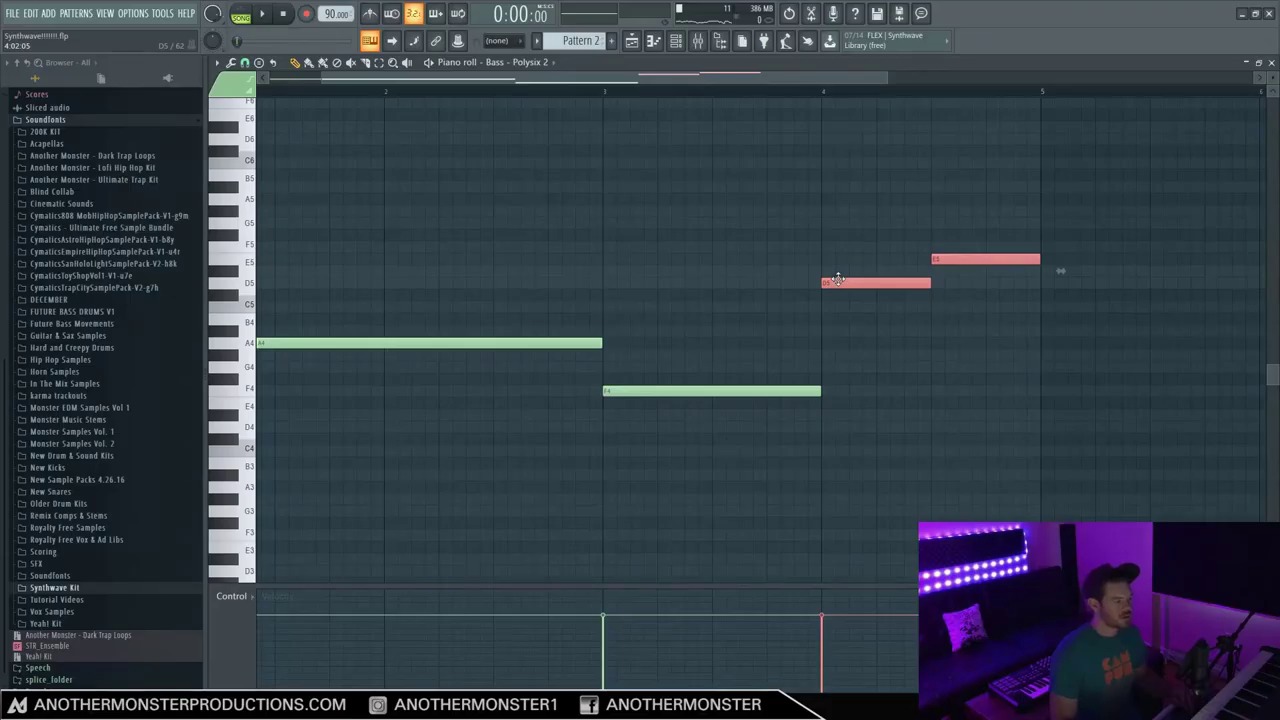
left_click_drag(838, 279, 841, 421)
key("space")
left_click(740, 91)
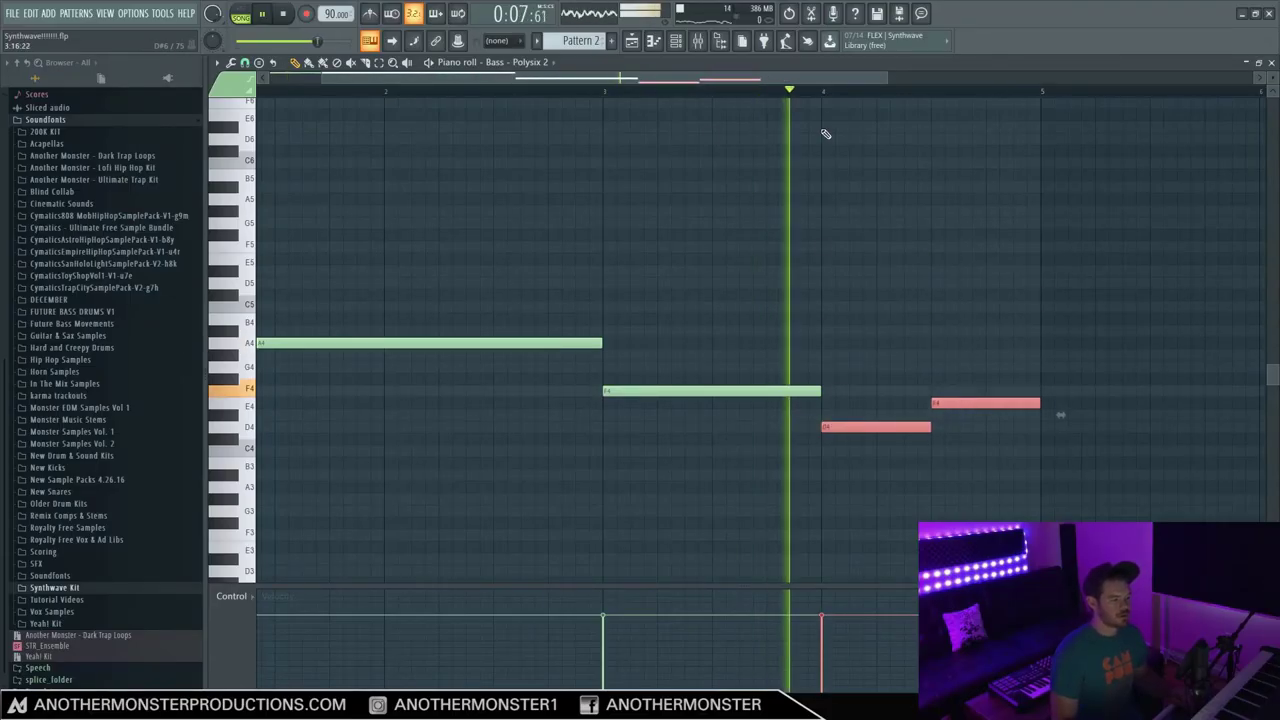
left_click_drag(781, 70, 711, 77)
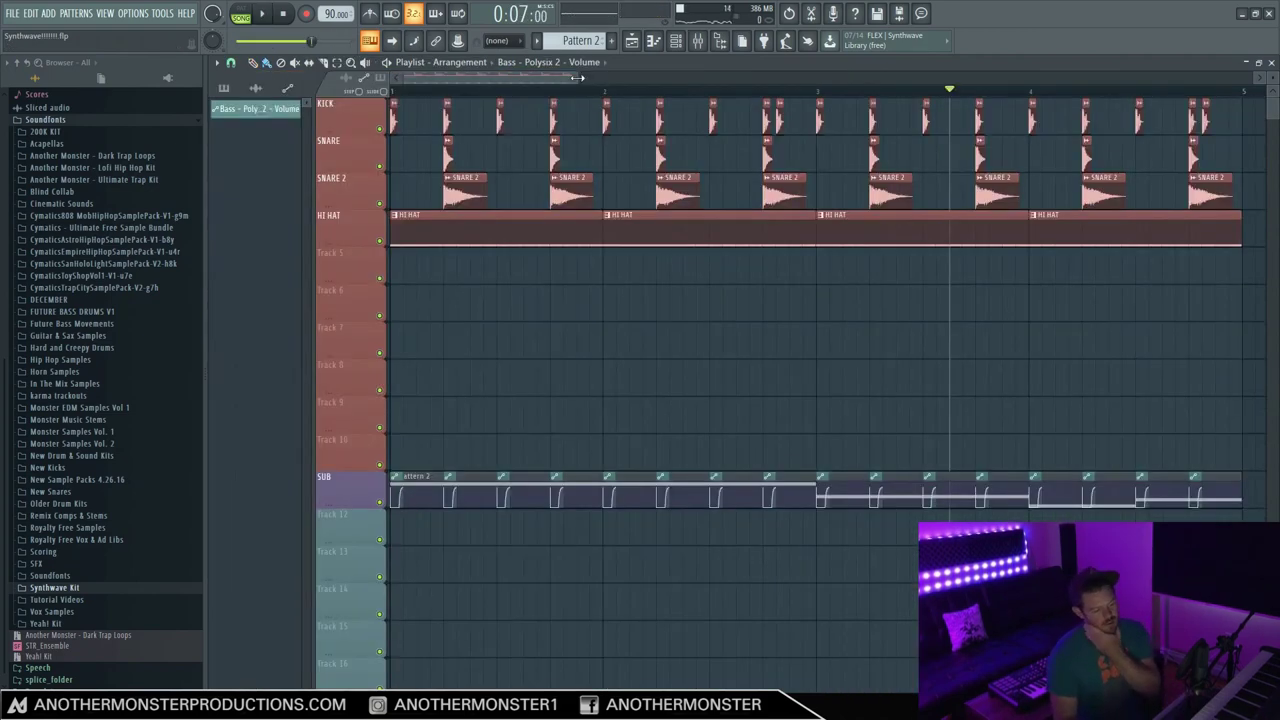
Step: Examine the frequency spectrum of the mix with the SPAN analyzer on the Master track during playback
left_click(699, 40)
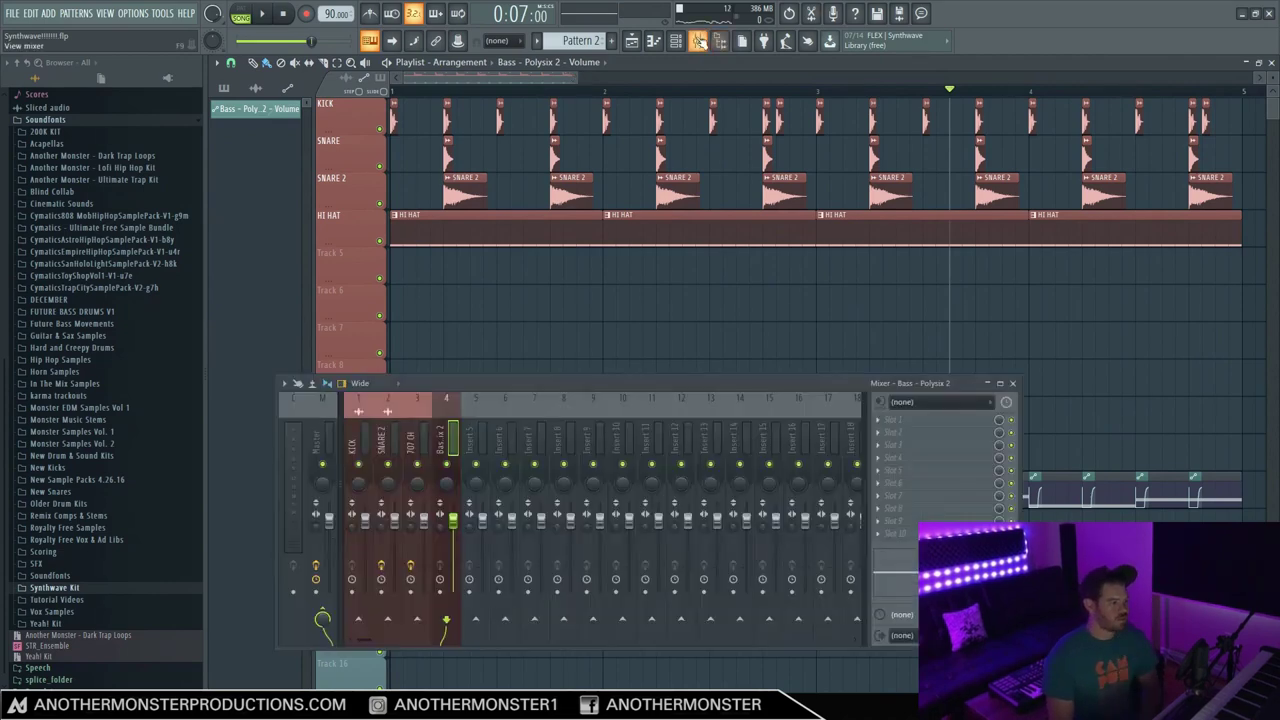
left_click(320, 443)
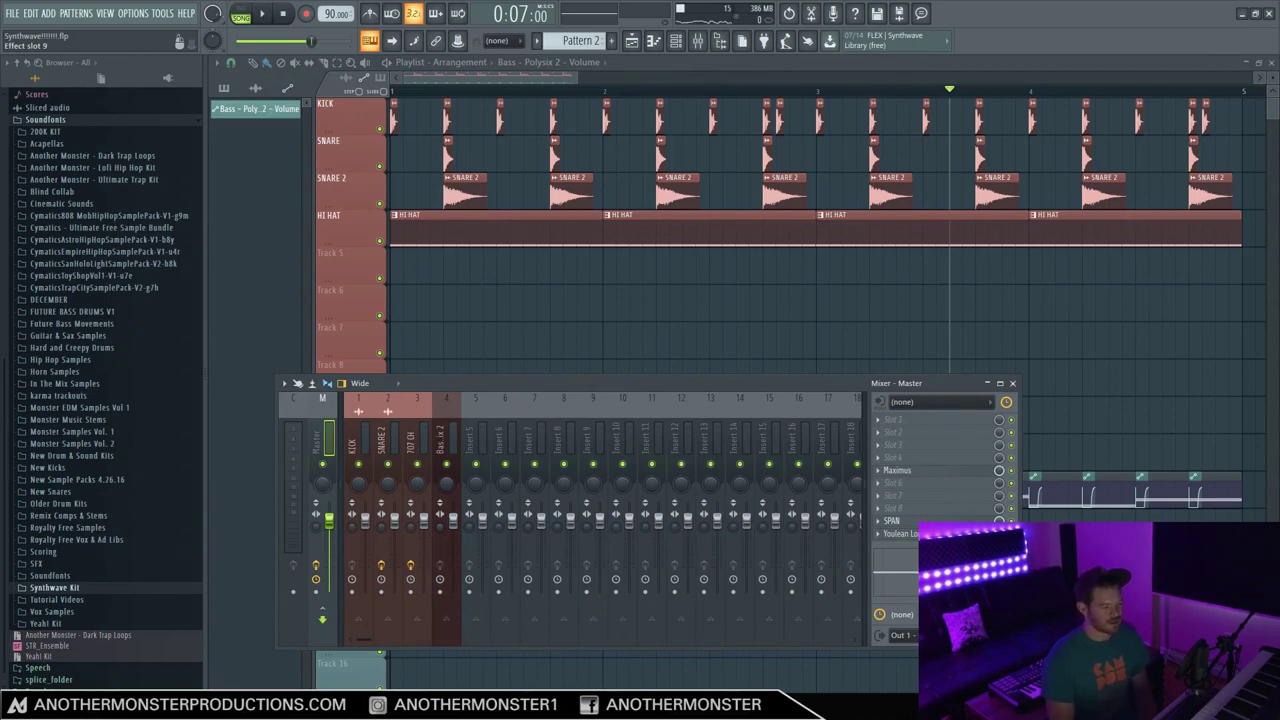
left_click(896, 521)
key("space")
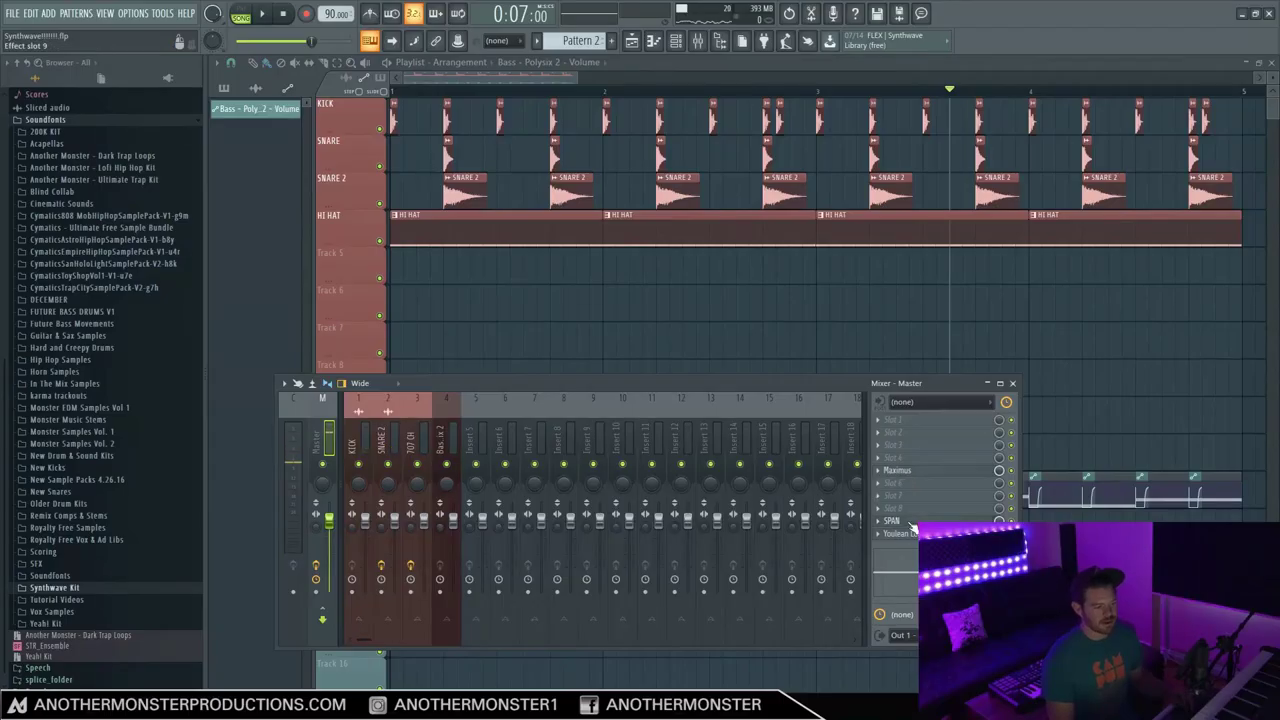
left_click(893, 521)
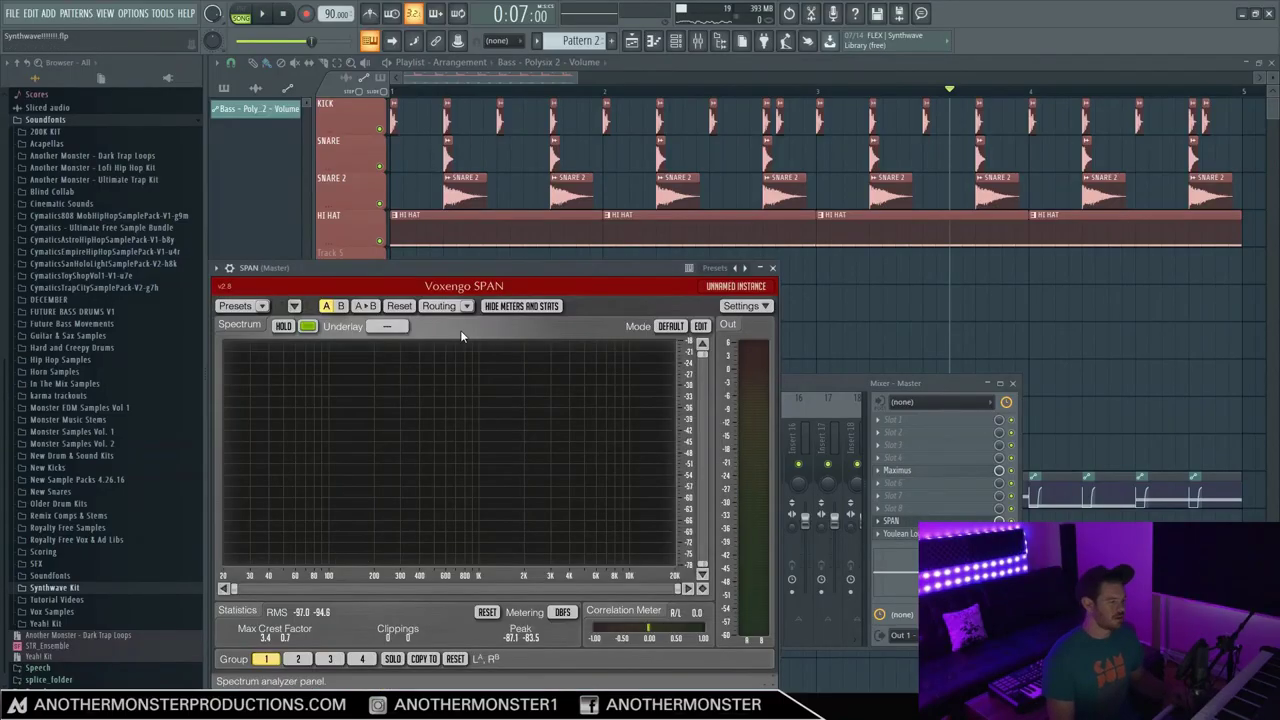
left_click_drag(449, 271, 496, 250)
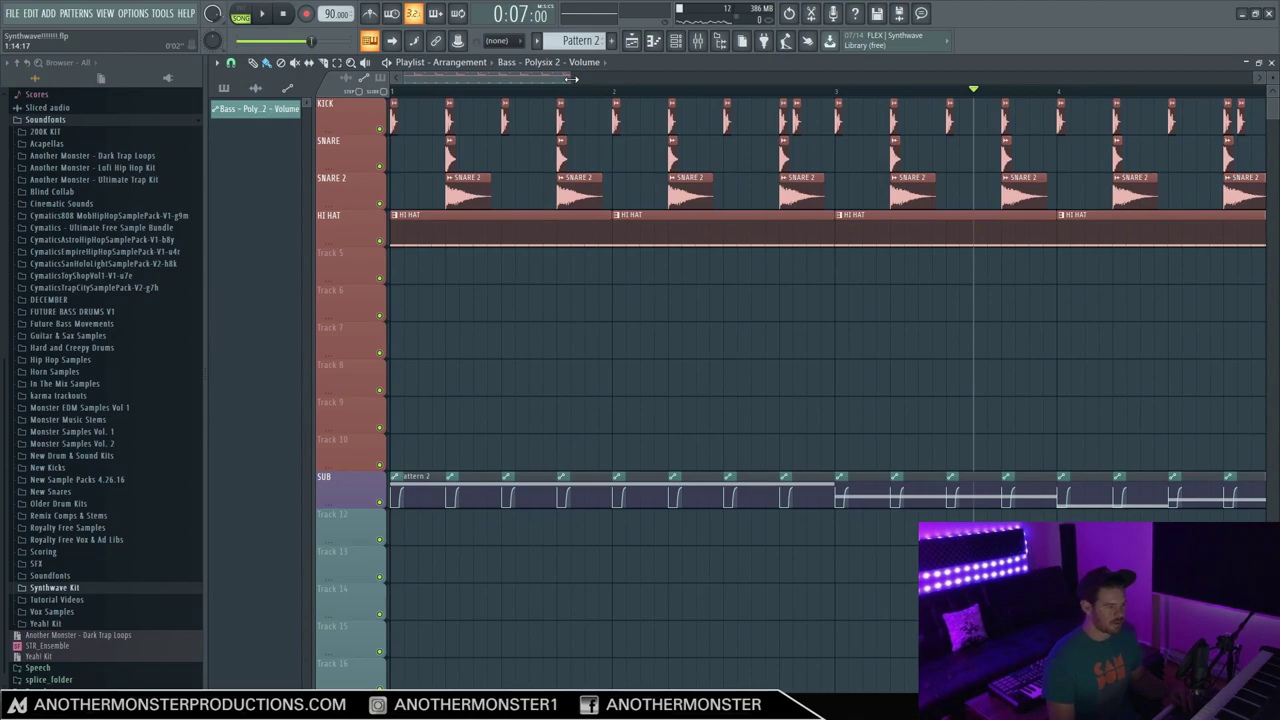
Step: Add a GMS instrument, load the Synthwave Essentials preset Lead - First Contact, and compare it with Lead - Plucked Lead
left_click(47, 13)
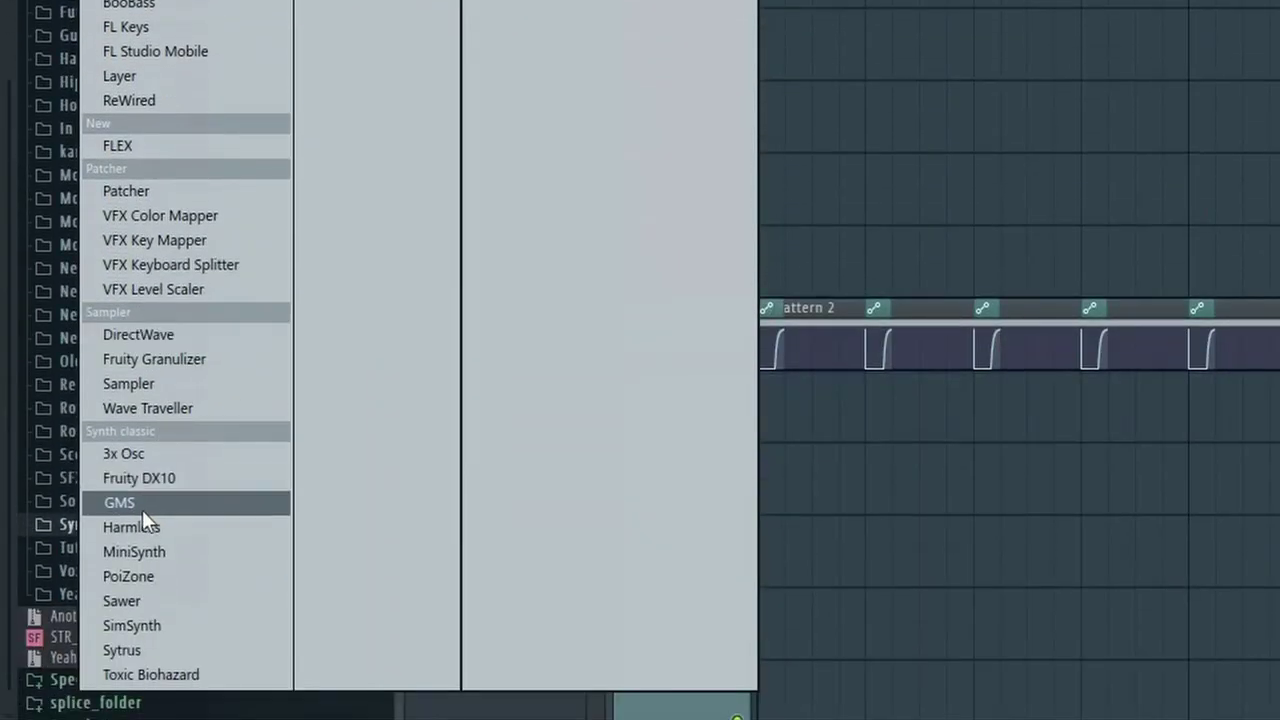
left_click(72, 577)
left_click(224, 125)
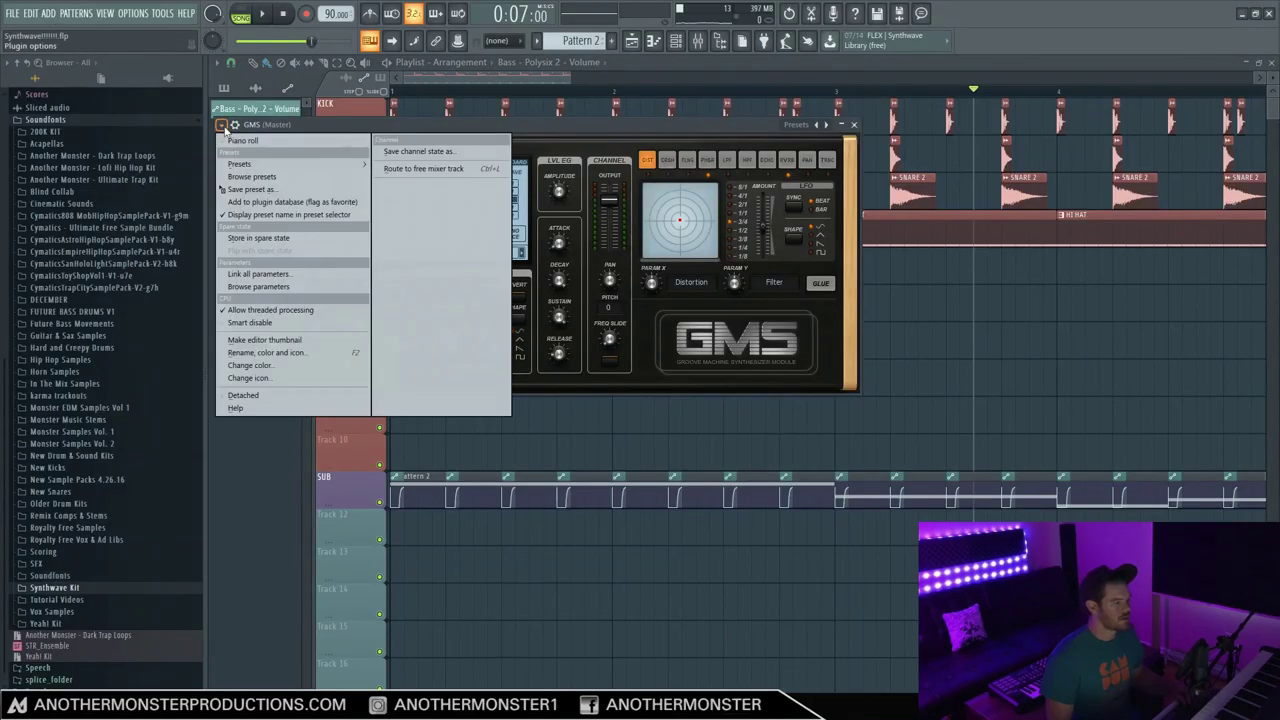
mouse_move(240, 164)
mouse_move(425, 176)
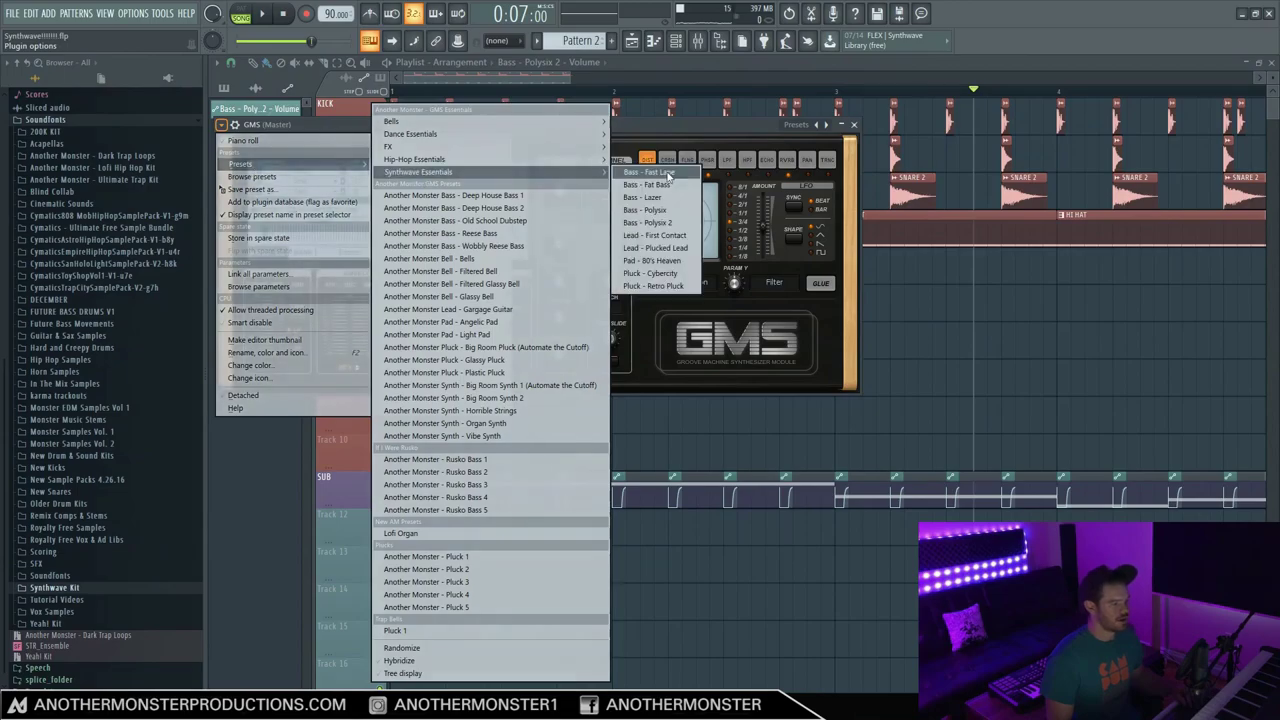
left_click(655, 235)
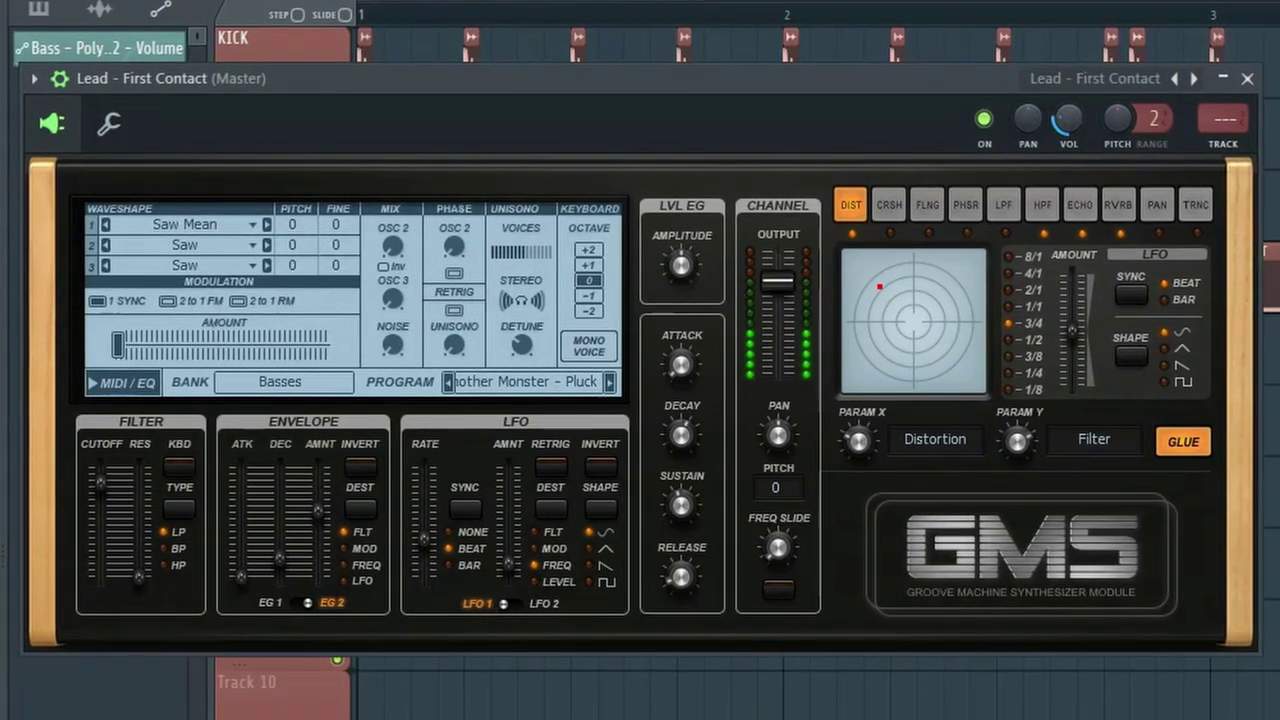
left_click(1196, 78)
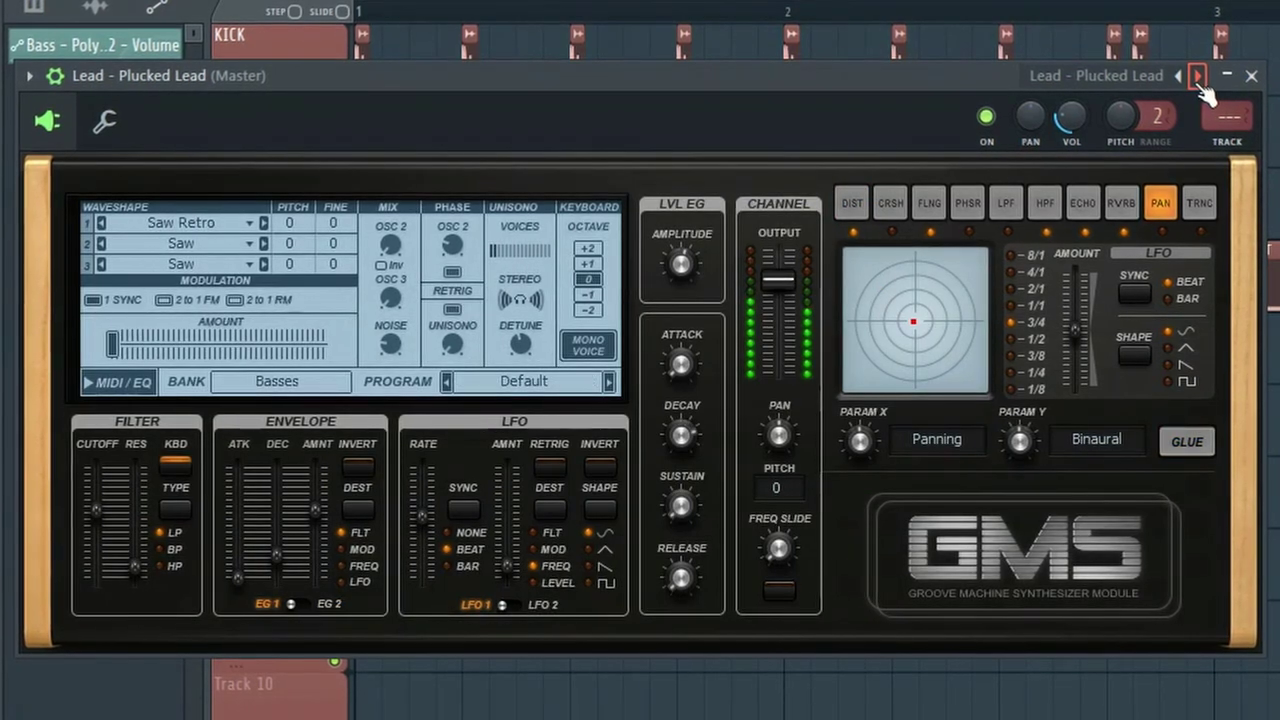
left_click(1181, 76)
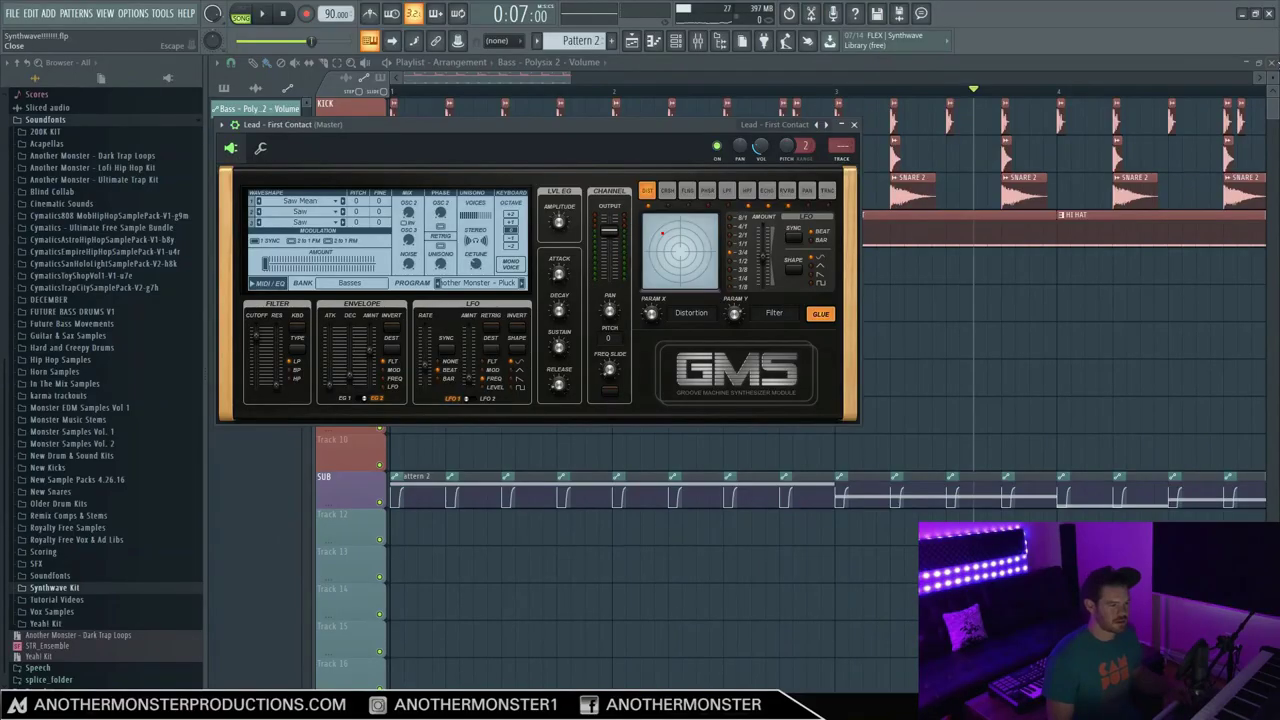
Step: Draw the lead notes C6, B5, G5 and A5 in bar 1 of Pattern 3, followed by E5 at the start of bar 2
left_click(1271, 63)
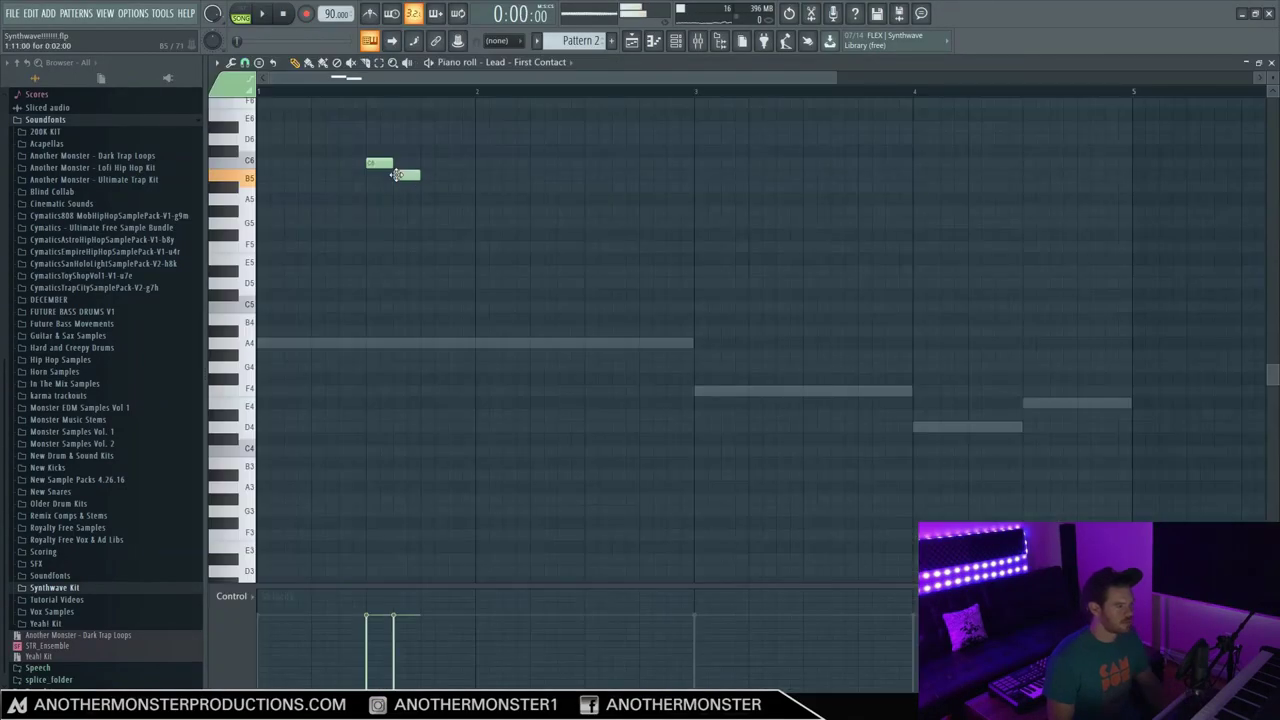
left_click(428, 221)
left_click_drag(448, 222, 448, 199)
left_click(262, 13)
key("space")
left_click_drag(349, 109, 490, 233)
key("shift+Left")
key("space")
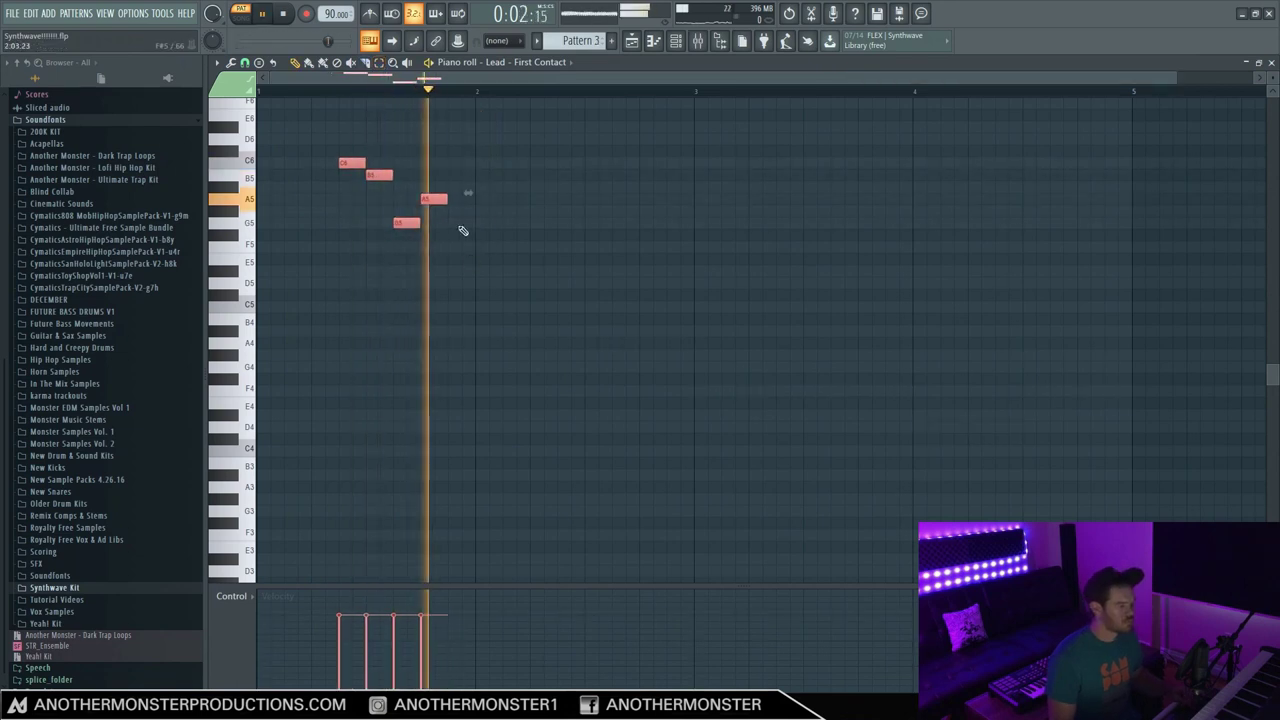
key("space")
left_click(477, 260)
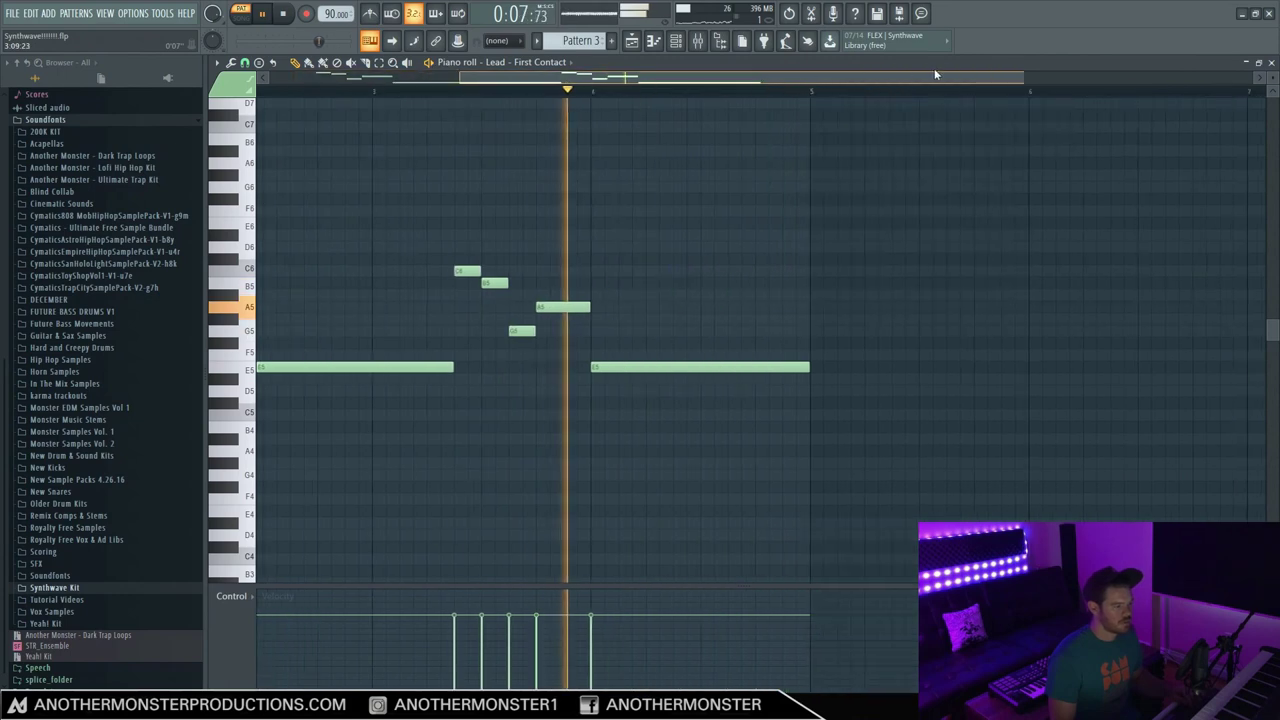
Step: Paste a copy of all the lead notes and raise the copies by one octave
left_click_drag(935, 75, 956, 76)
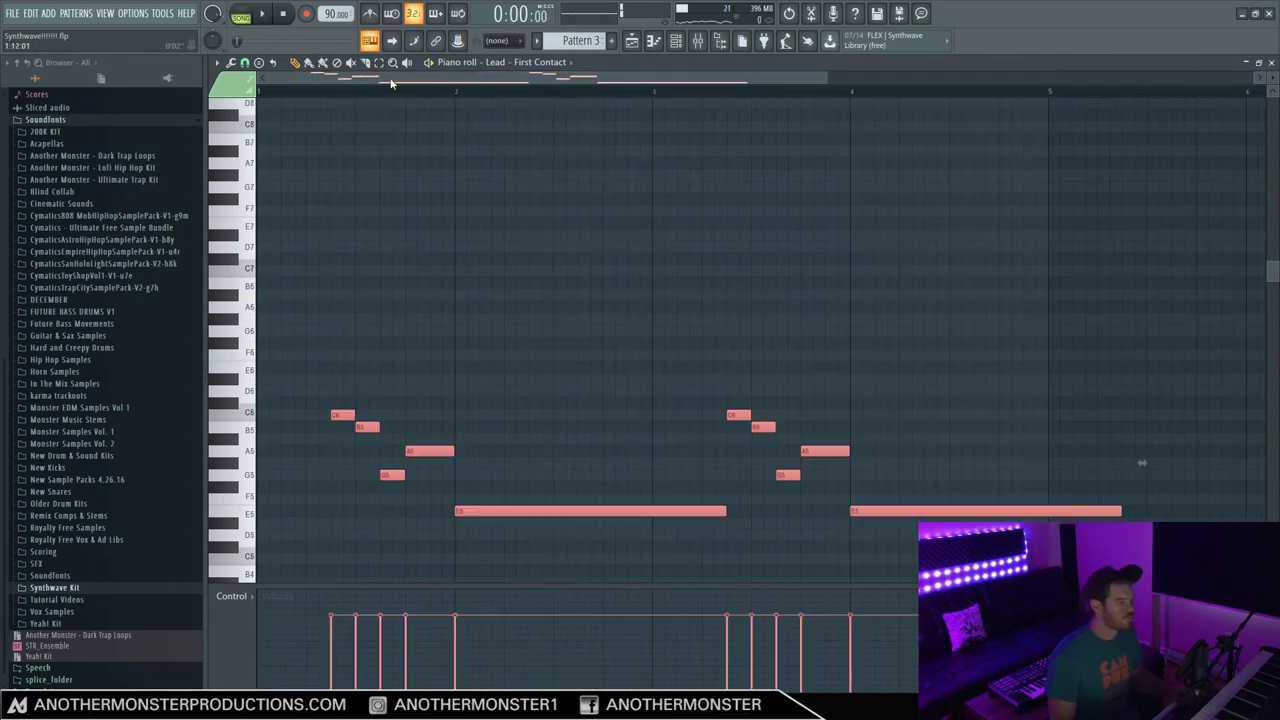
key("ctrl+v")
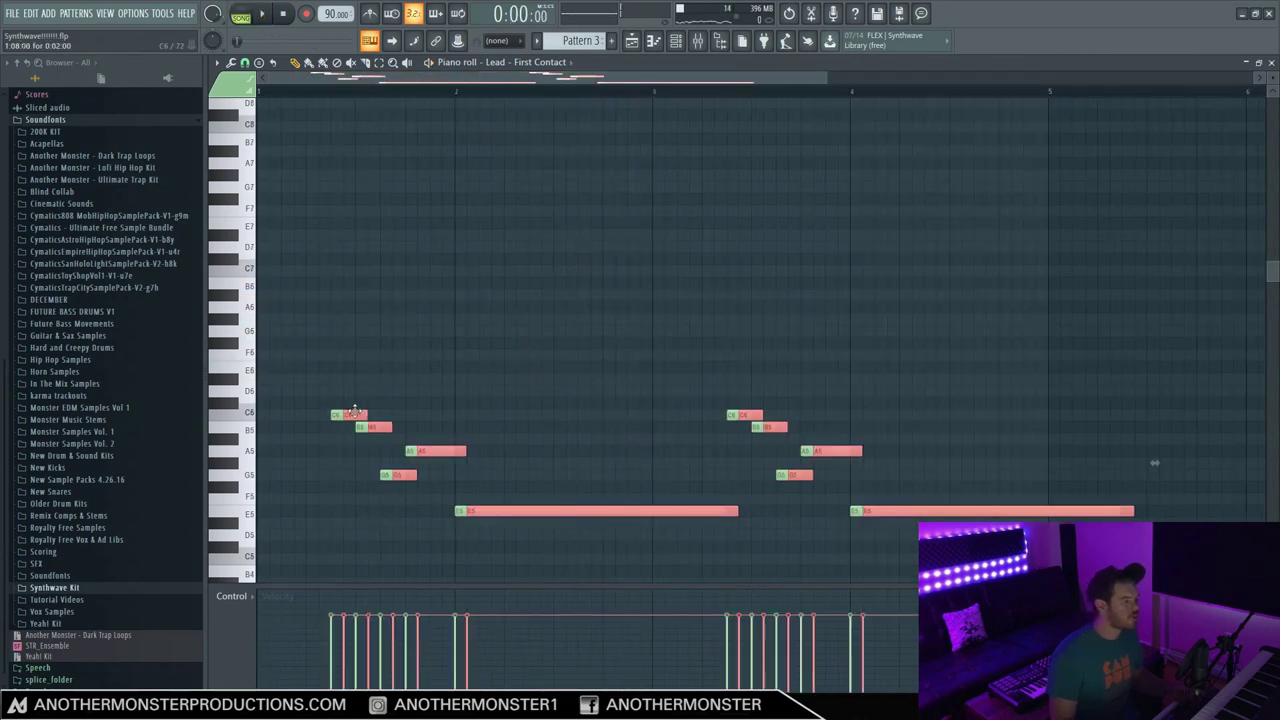
left_click_drag(354, 411, 336, 260)
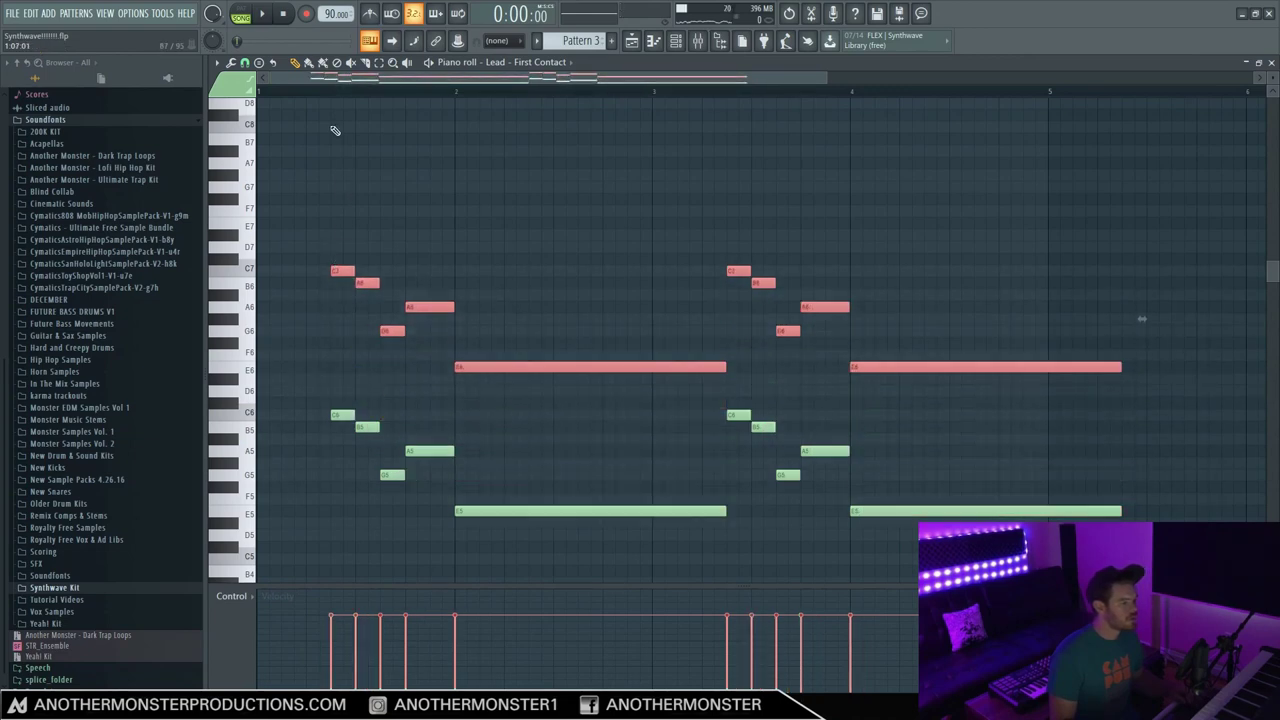
Step: Play Pattern 3 and review the octave-doubled lead melody through bar 5 in the piano roll
key("space")
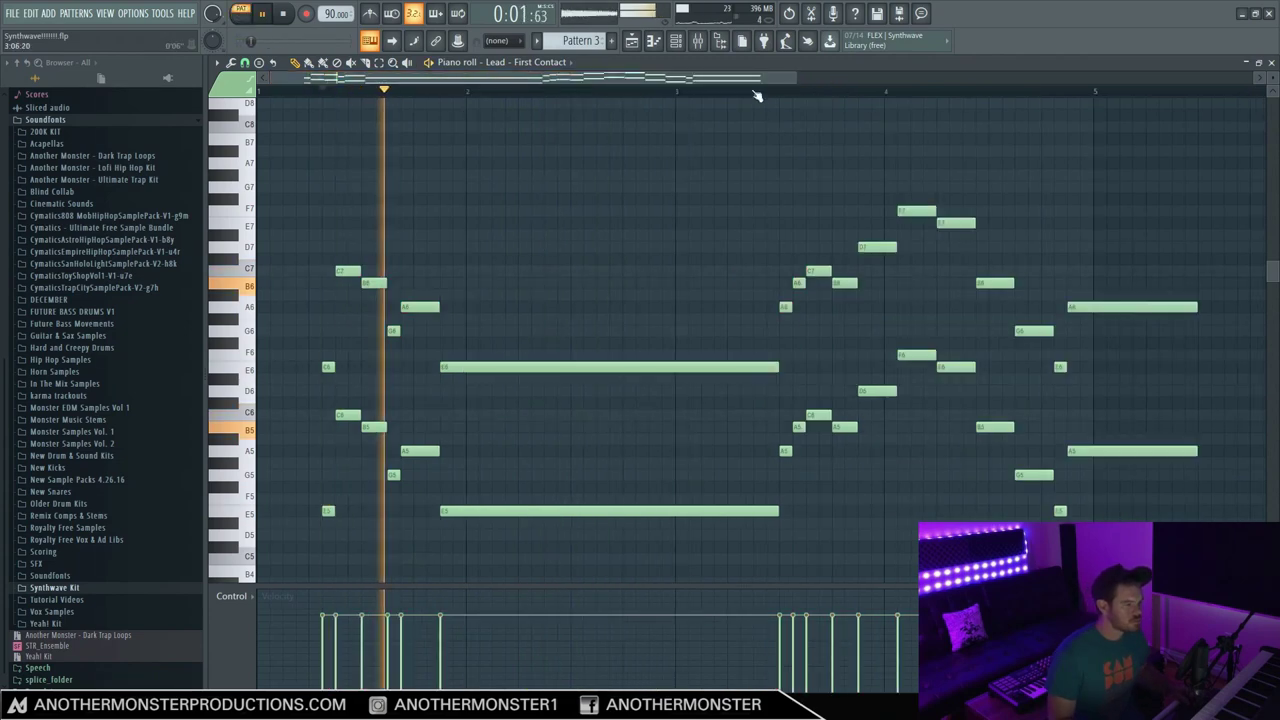
left_click_drag(797, 76, 760, 77)
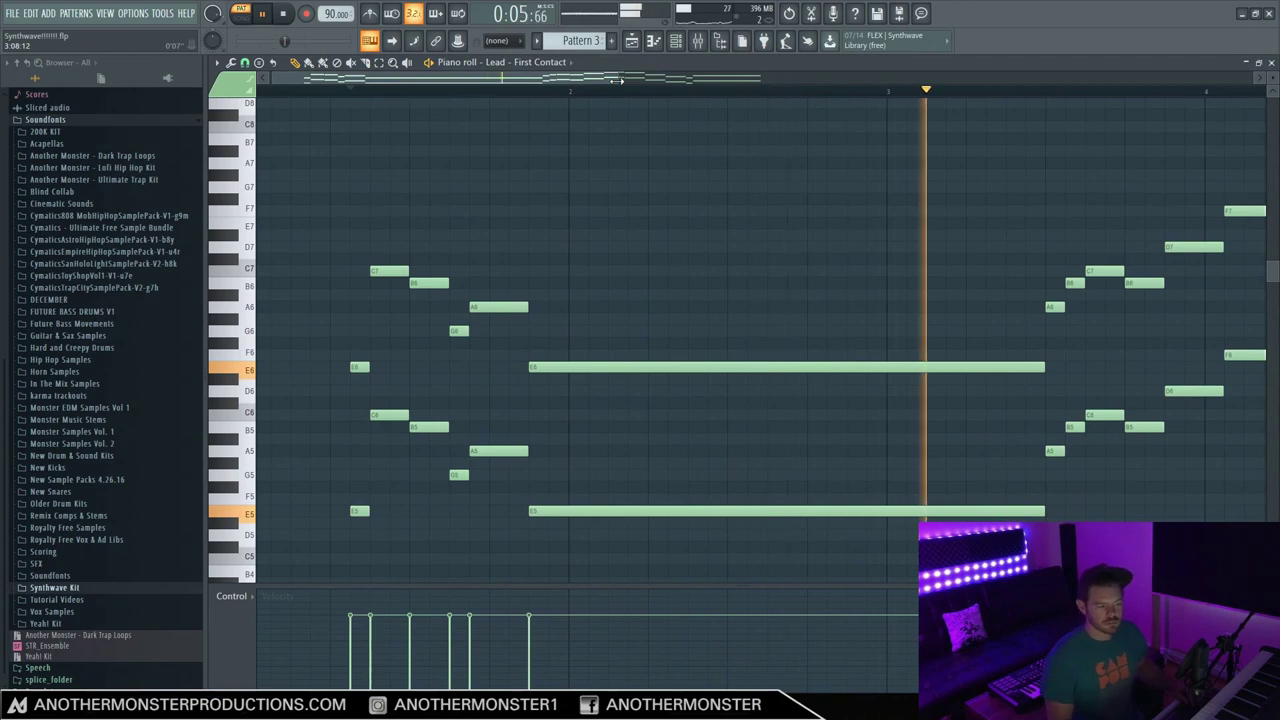
left_click_drag(617, 80, 866, 73)
scroll(780, 237, "down", 5)
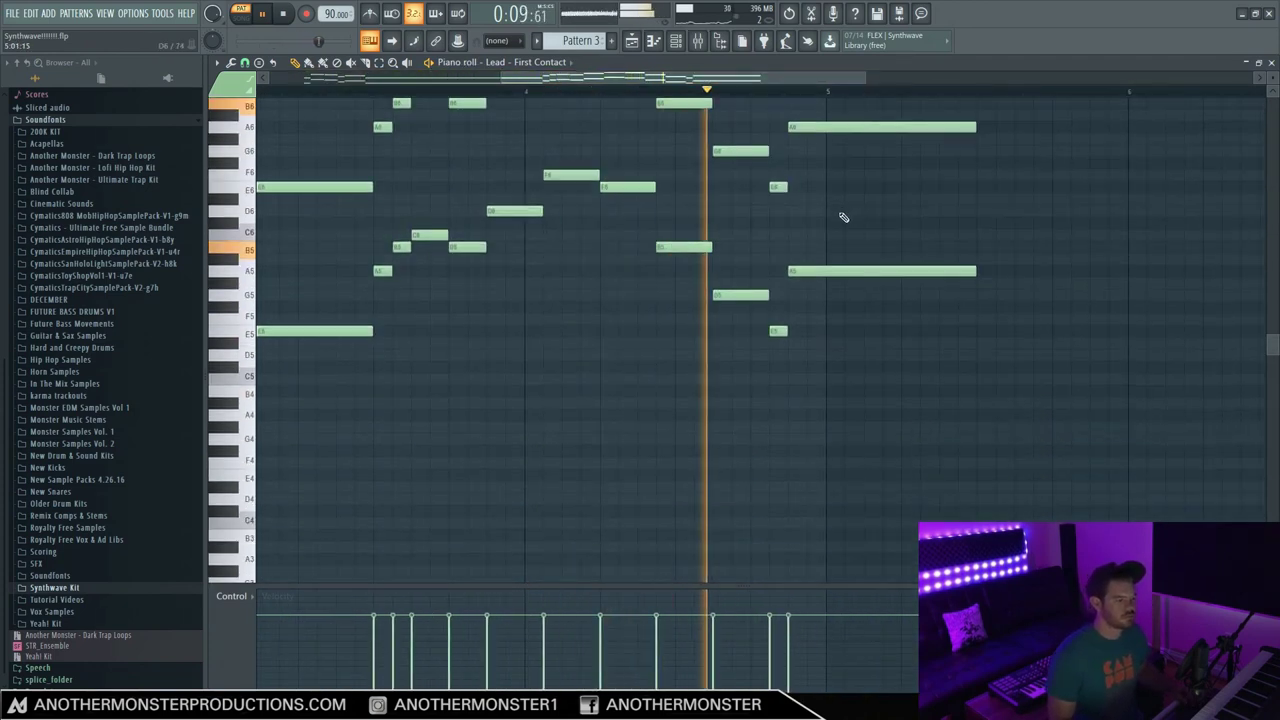
scroll(843, 214, "up", 2)
scroll(842, 219, "up", 3)
key("space")
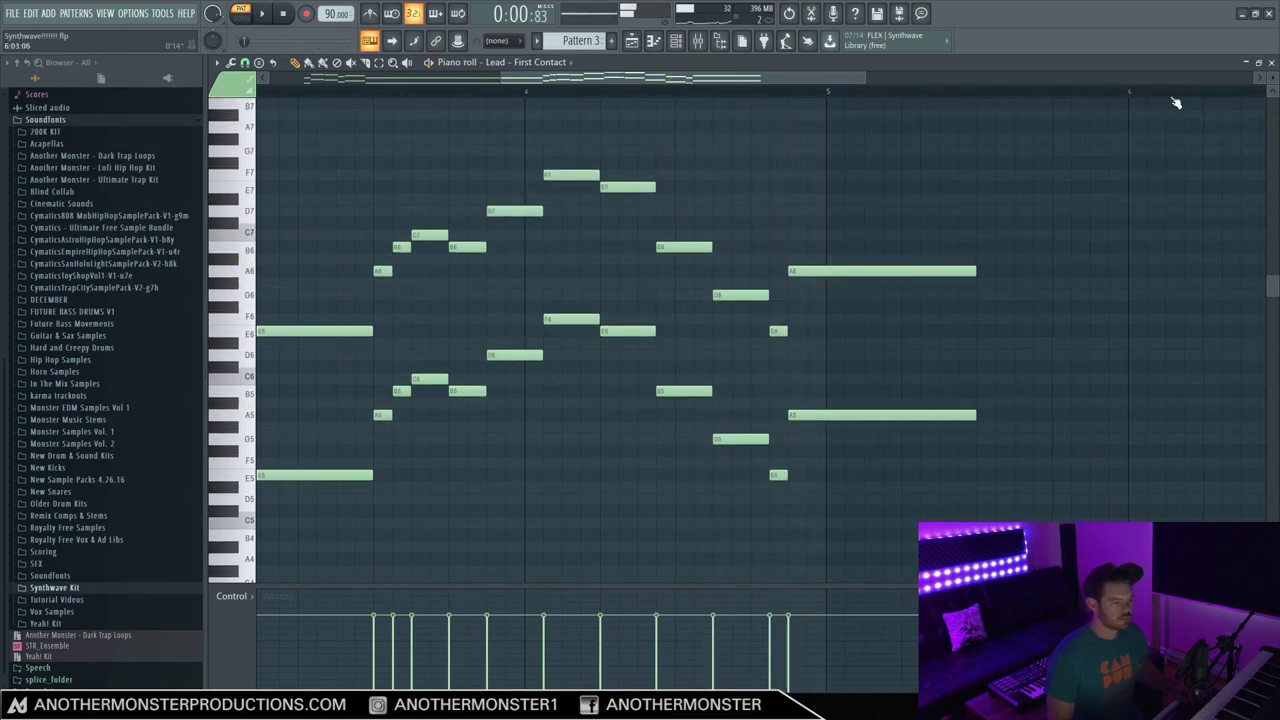
Step: Adjust the unison detune of the Bass - Polysix 2 synth
left_click(1271, 62)
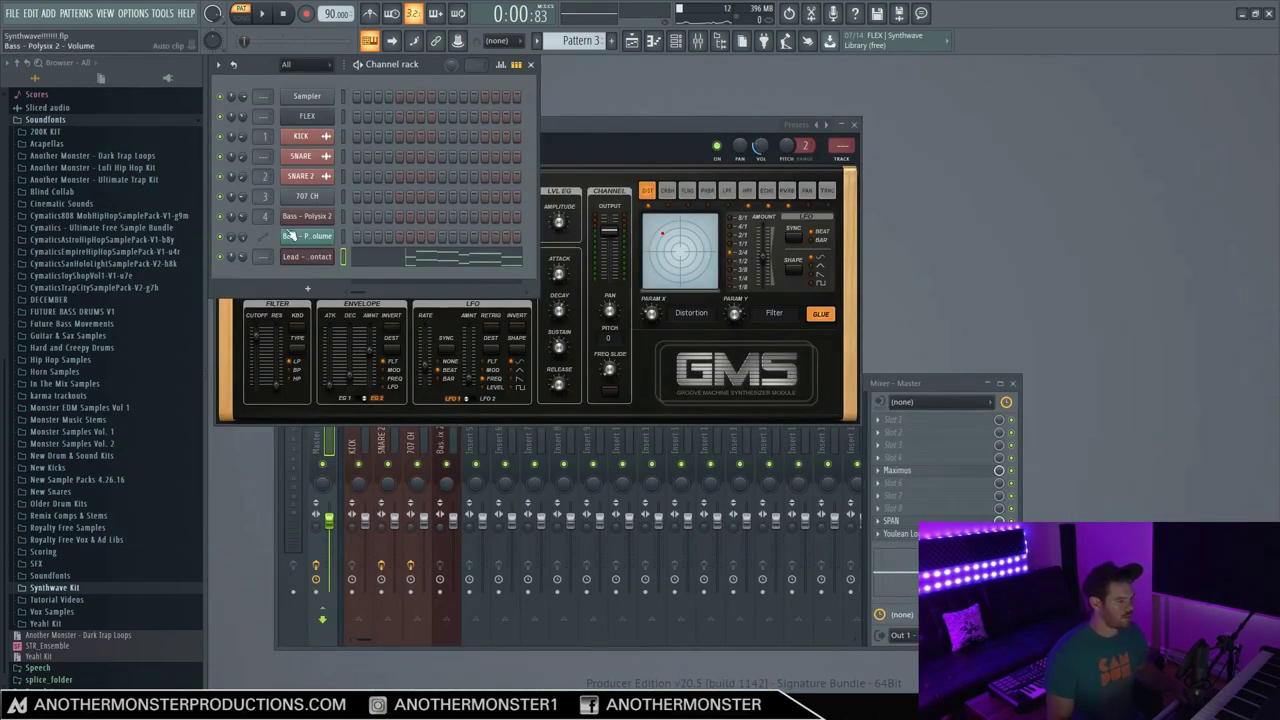
left_click(300, 216)
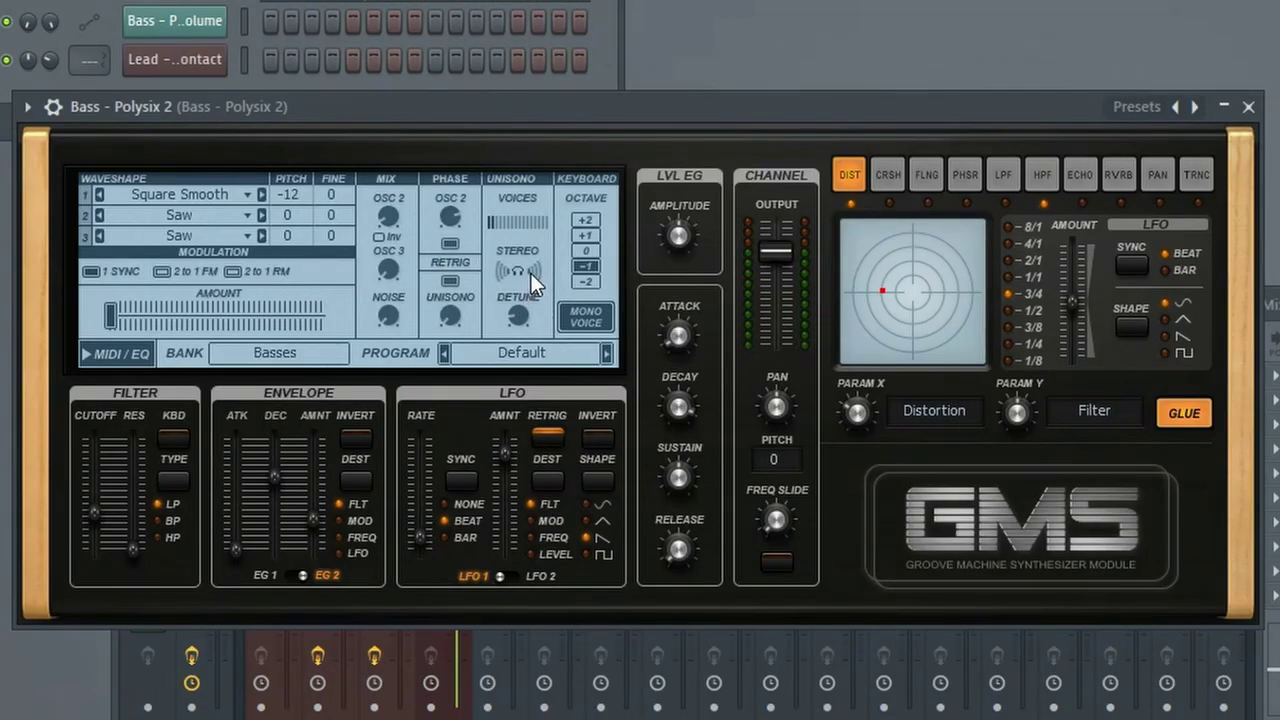
left_click_drag(518, 316, 518, 309)
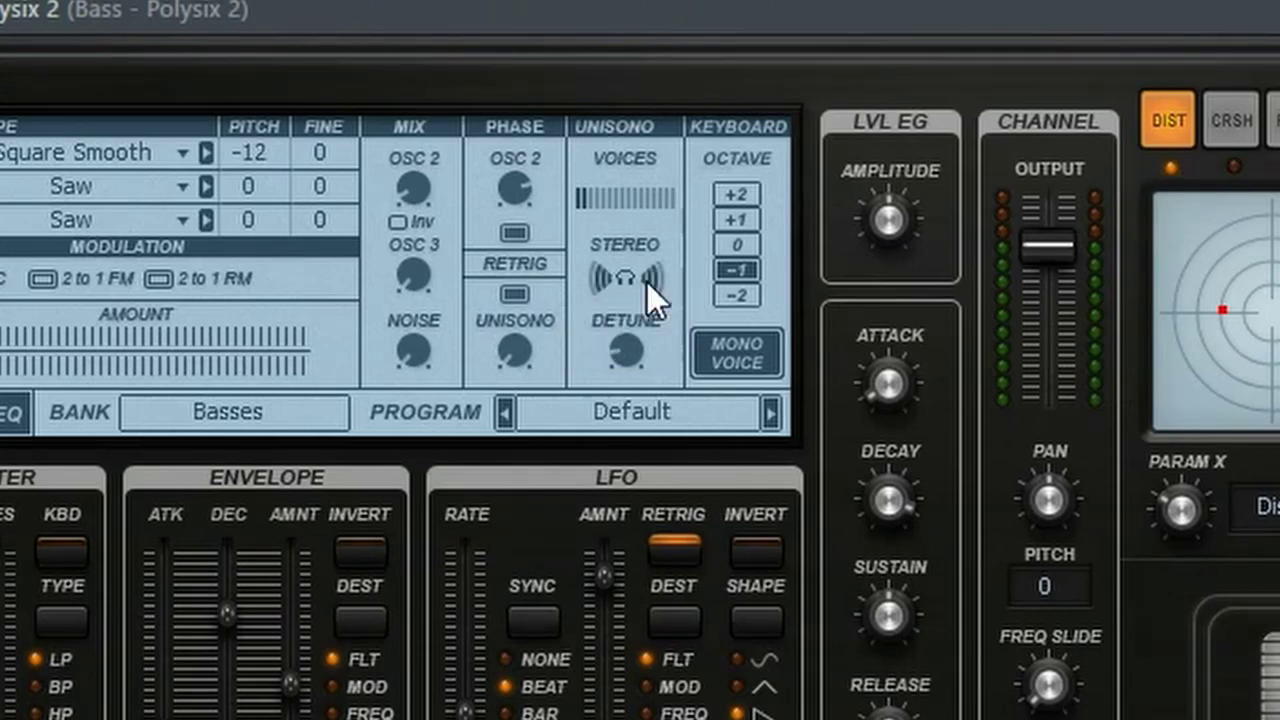
left_click_drag(645, 335, 645, 325)
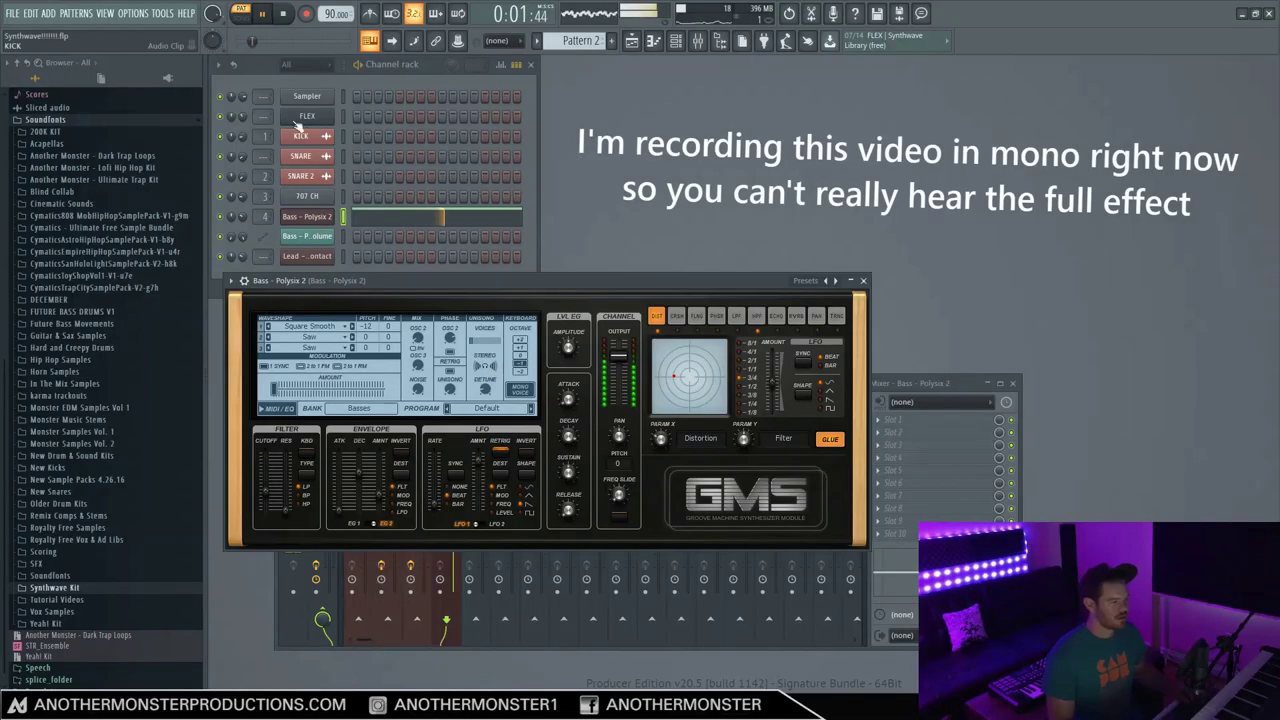
Step: Return to the playlist and review the four-bar arrangement of drums, bass and lead
key("F5")
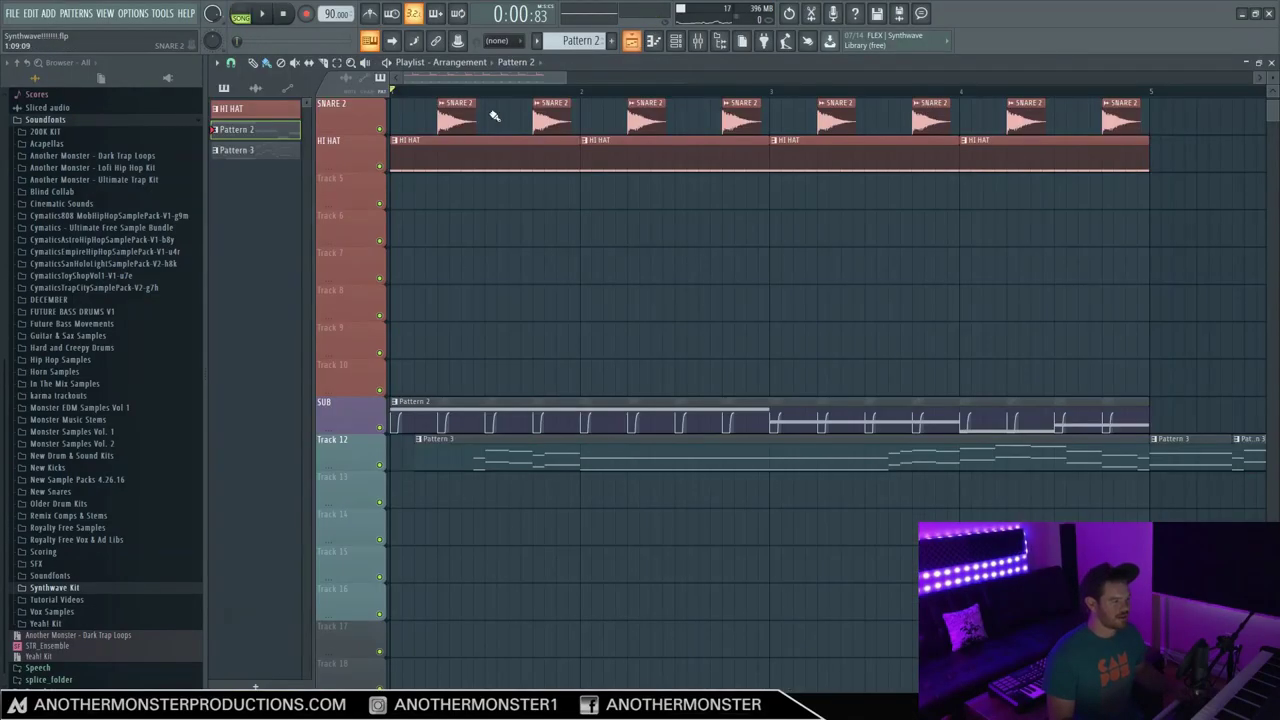
left_click_drag(565, 78, 572, 78)
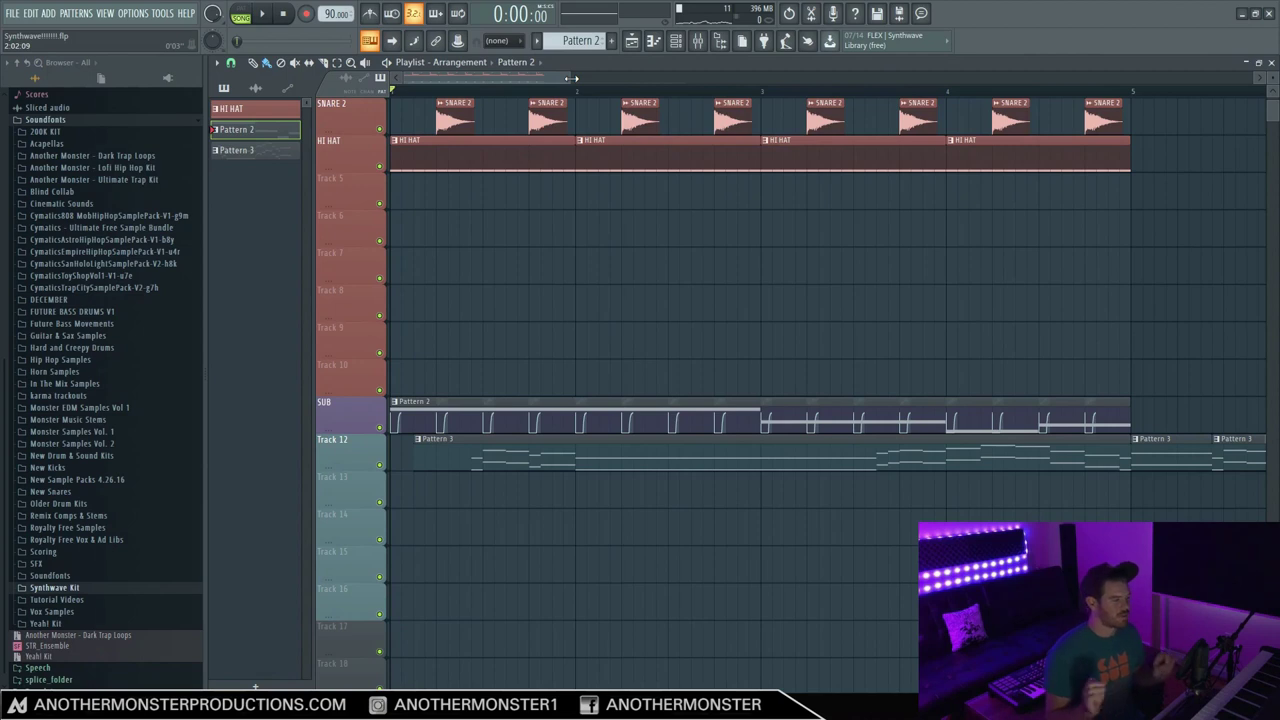
scroll(562, 208, "up", 2)
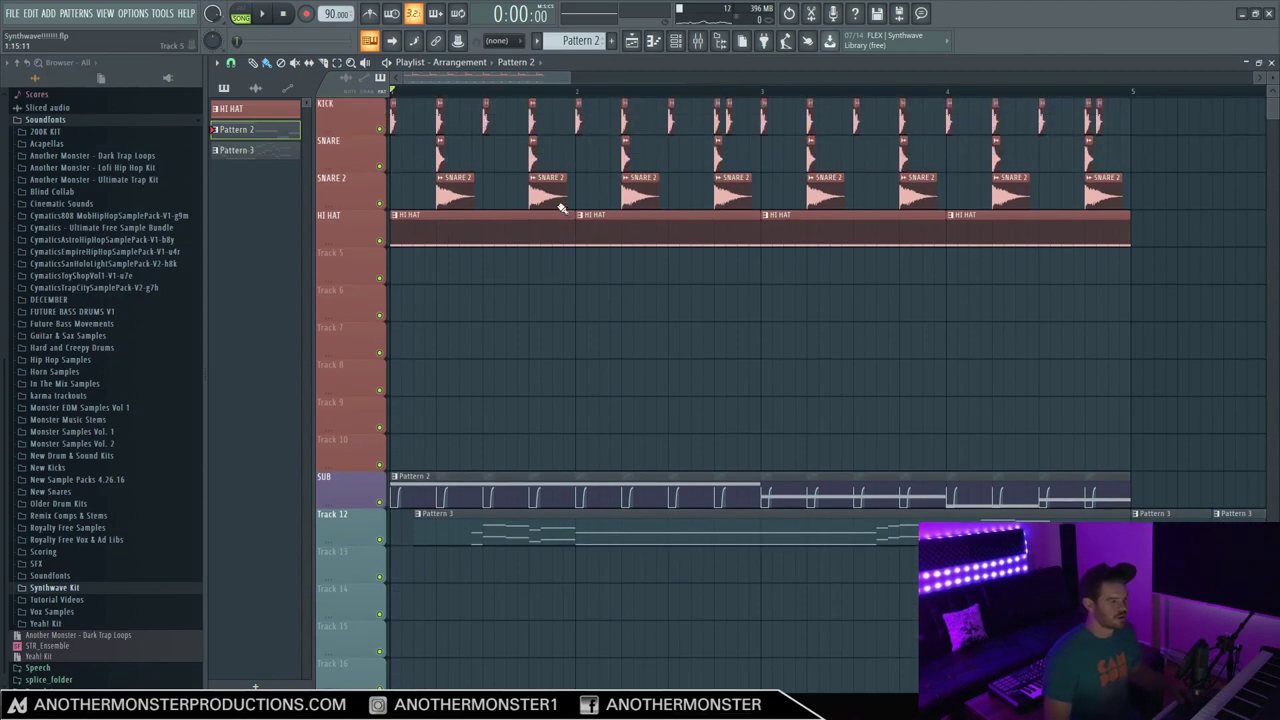
left_click_drag(572, 78, 549, 73)
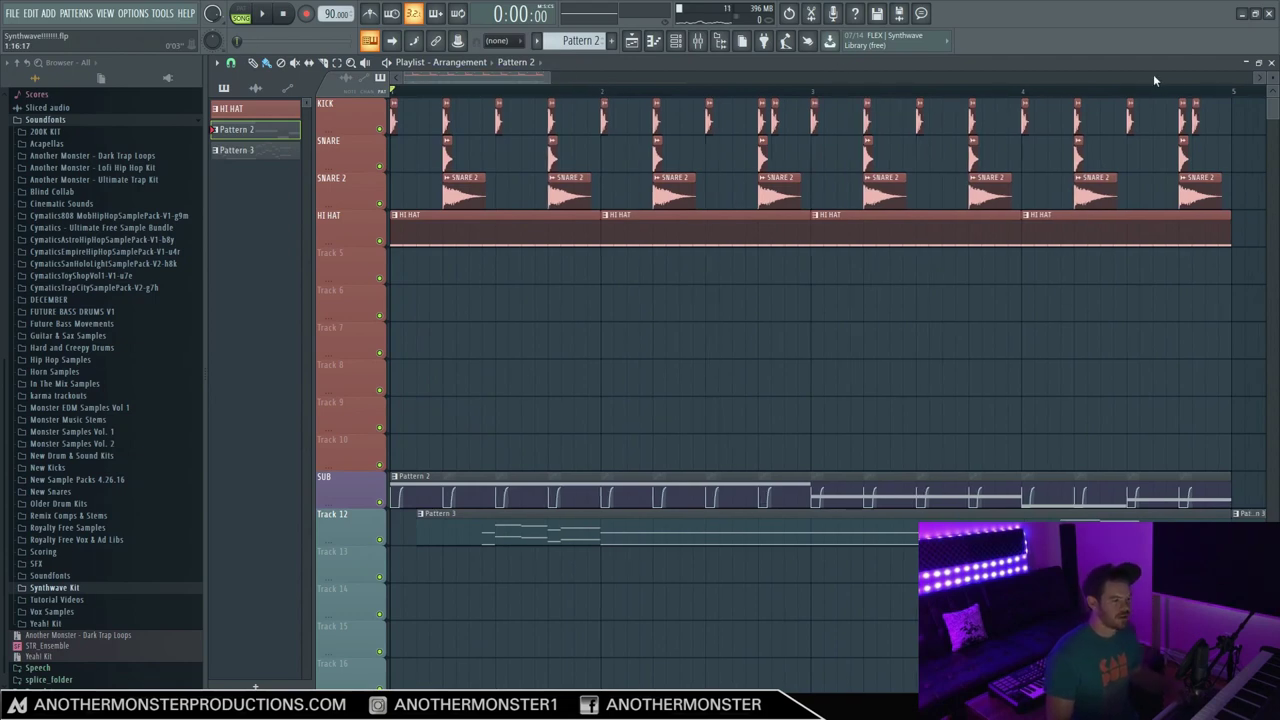
Step: Add another GMS instrument with the FX - Sweep Down preset and lower its channel volume to 34%
left_click(48, 13)
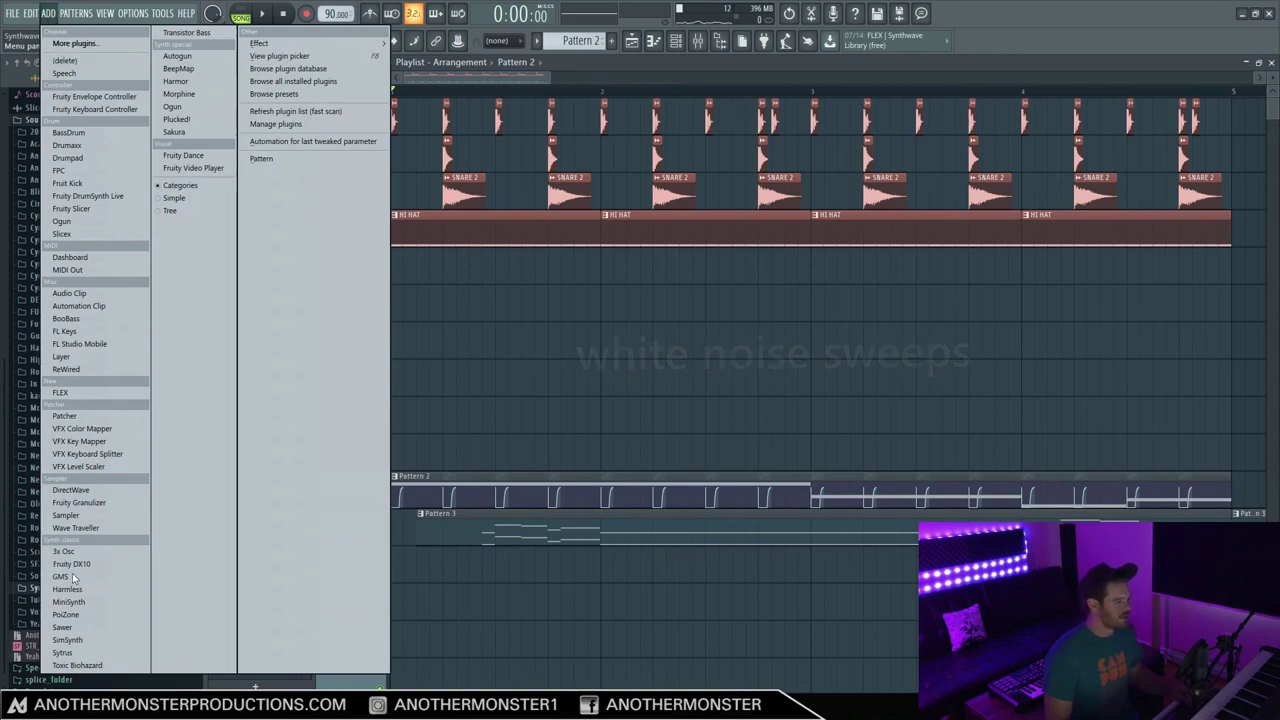
left_click(62, 577)
left_click(238, 142)
mouse_move(257, 181)
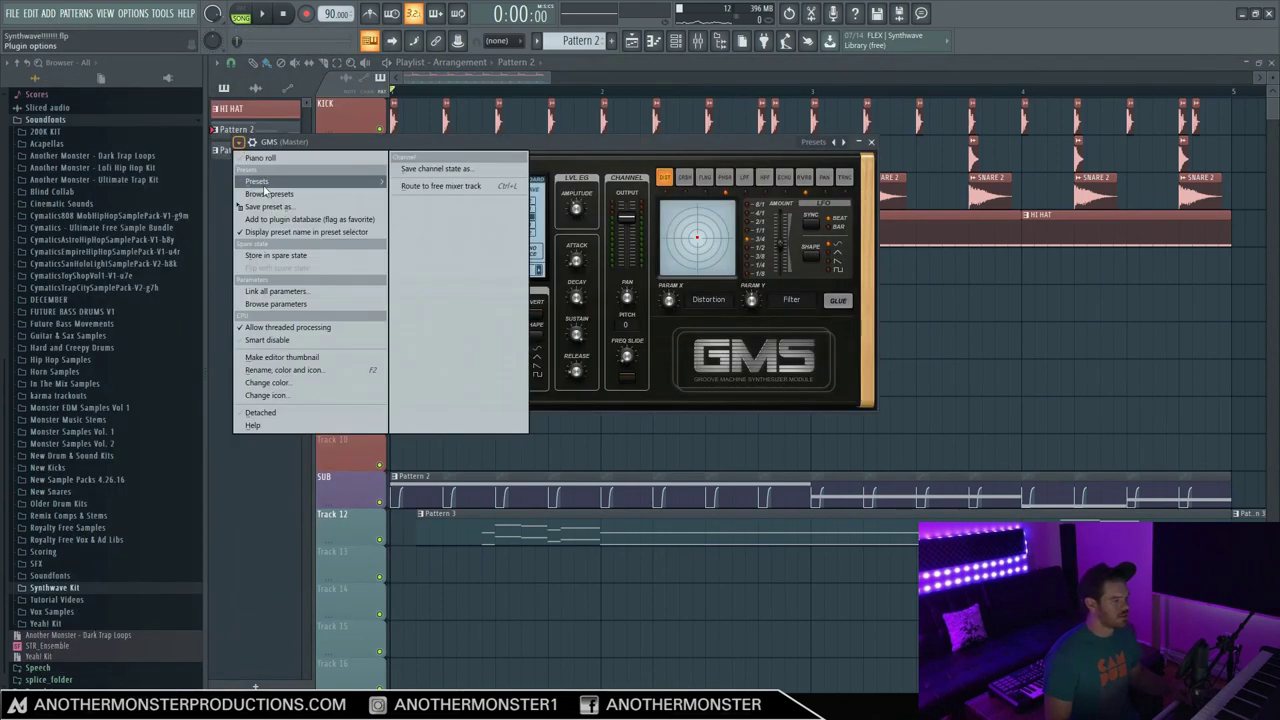
mouse_move(450, 173)
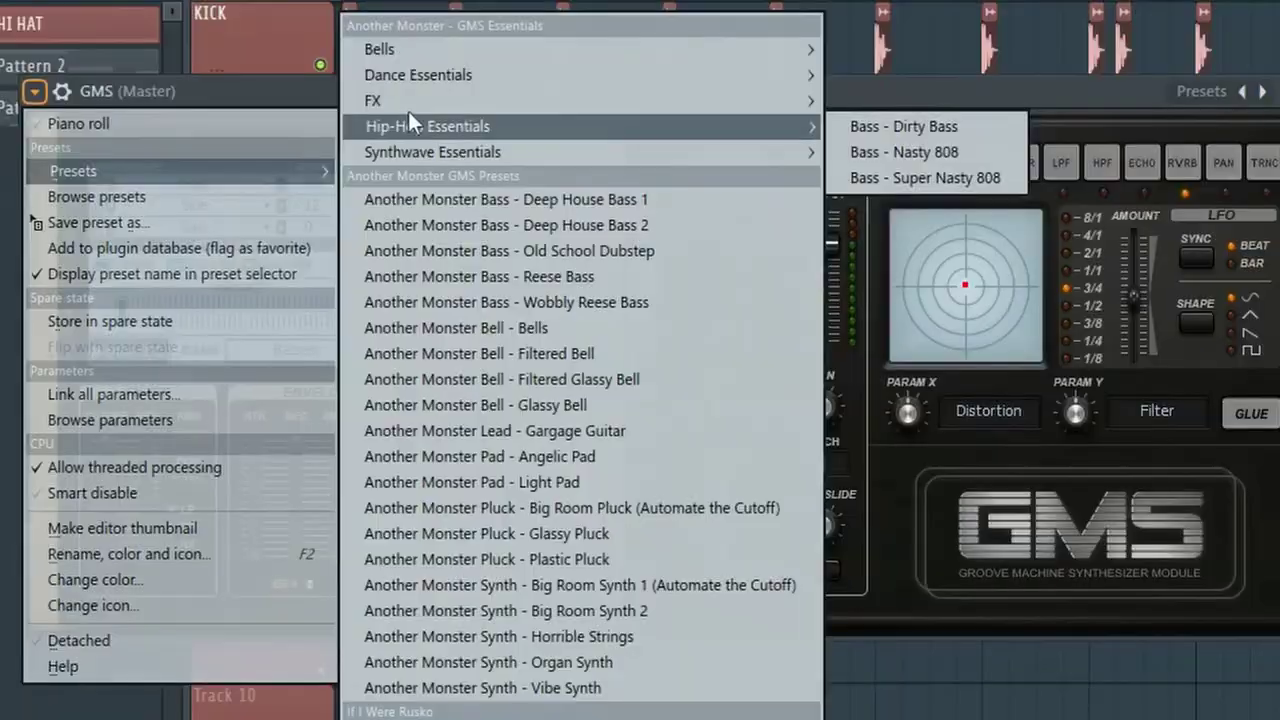
mouse_move(551, 104)
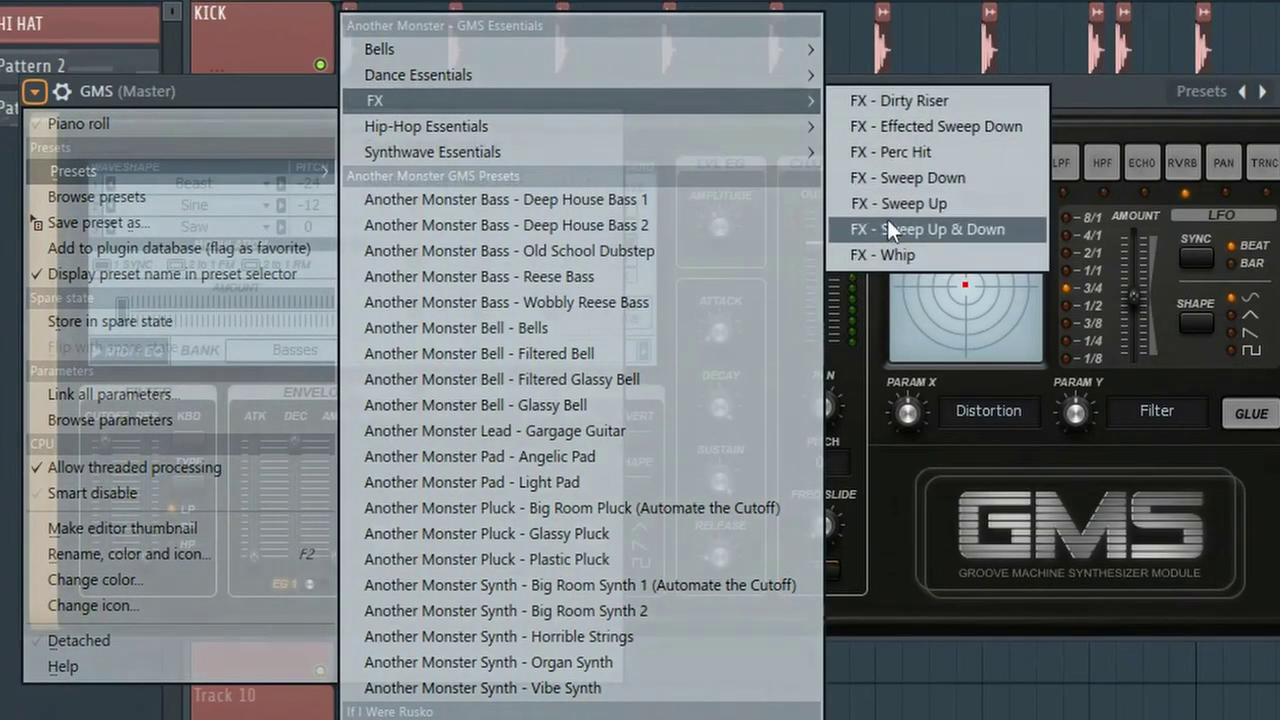
left_click(887, 182)
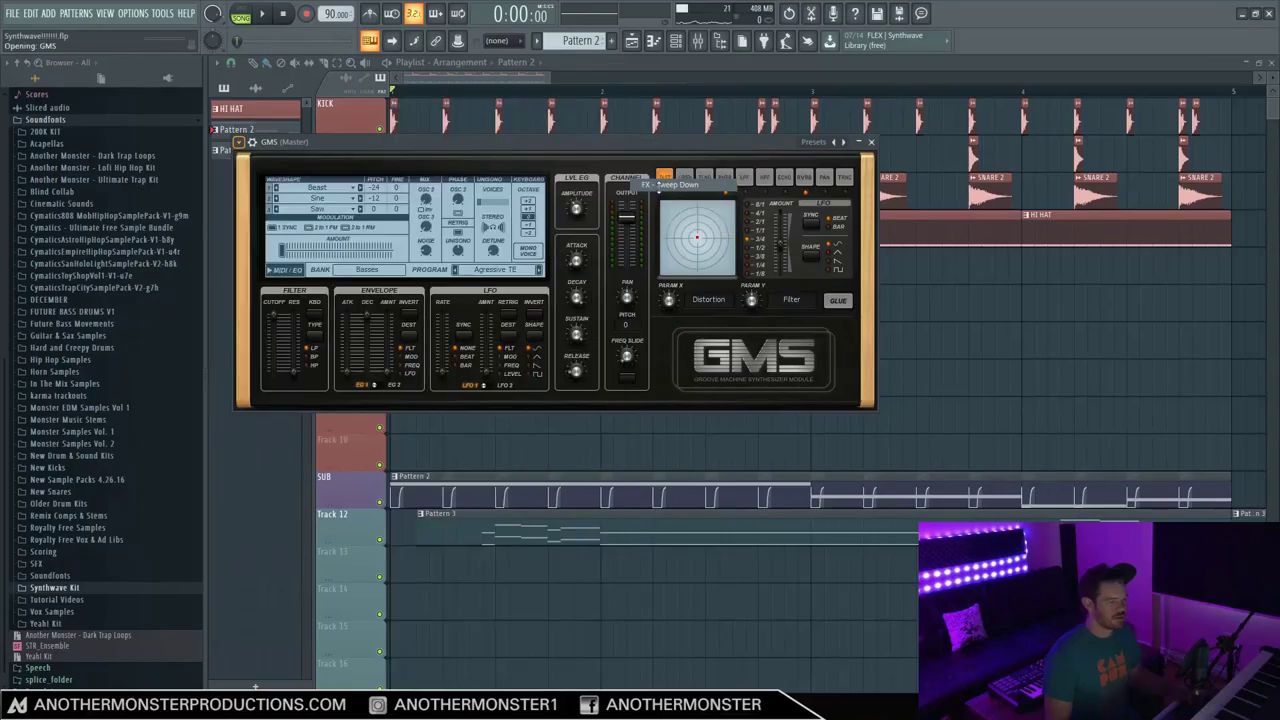
left_click(258, 148)
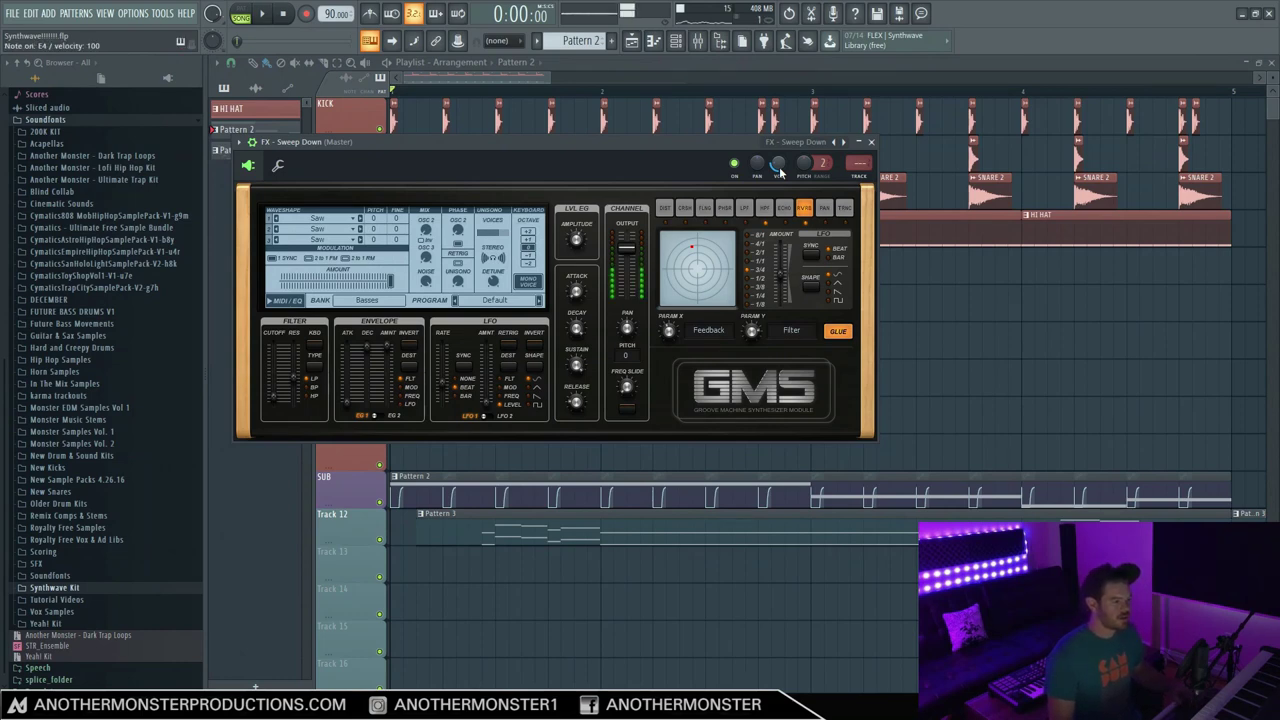
left_click_drag(778, 168, 778, 185)
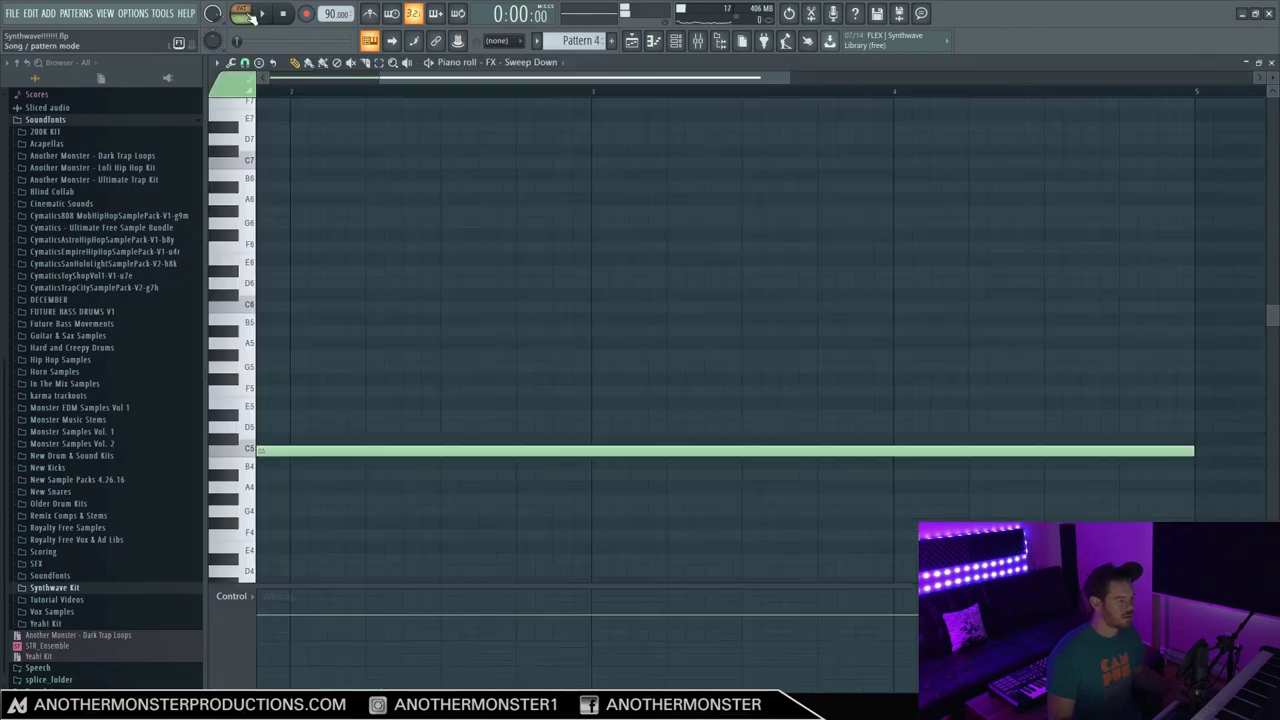
Step: Audition the sweep in Pattern 4, place that pattern at bar 1 on Track 10, and return to song mode
left_click(243, 16)
key("space")
left_click(1272, 62)
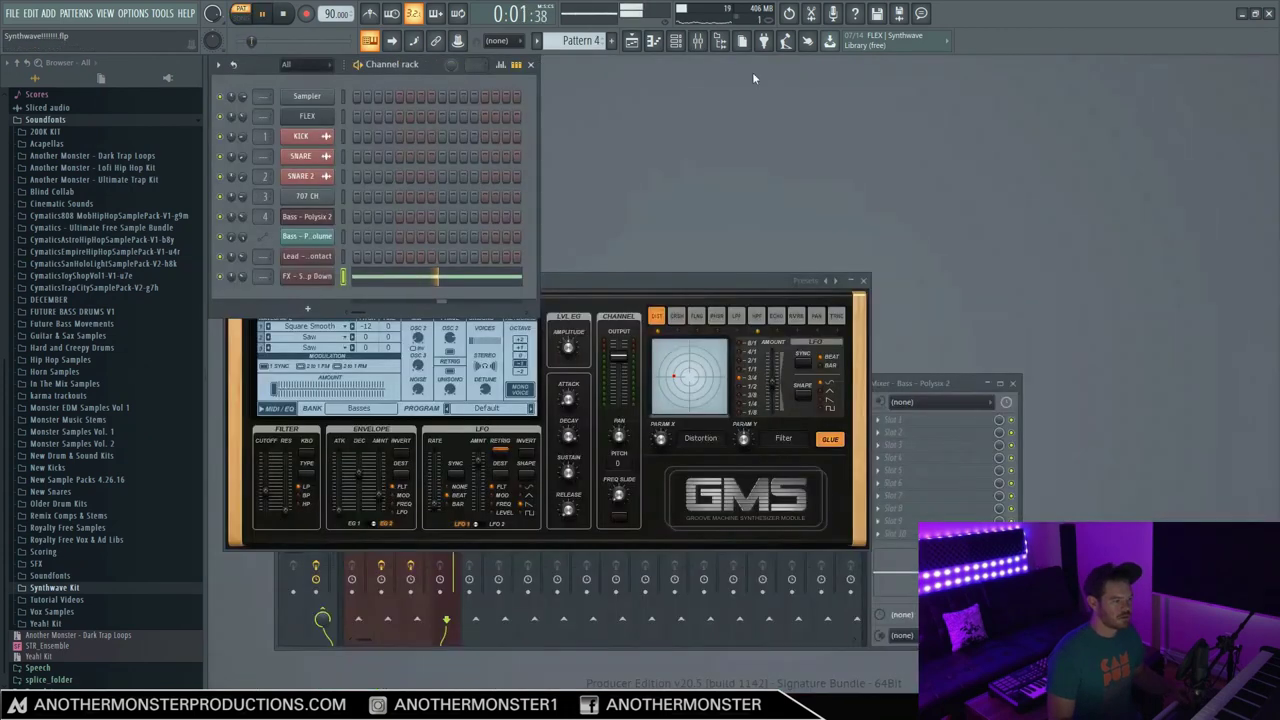
left_click(631, 40)
scroll(526, 273, "down", 3)
left_click(409, 378)
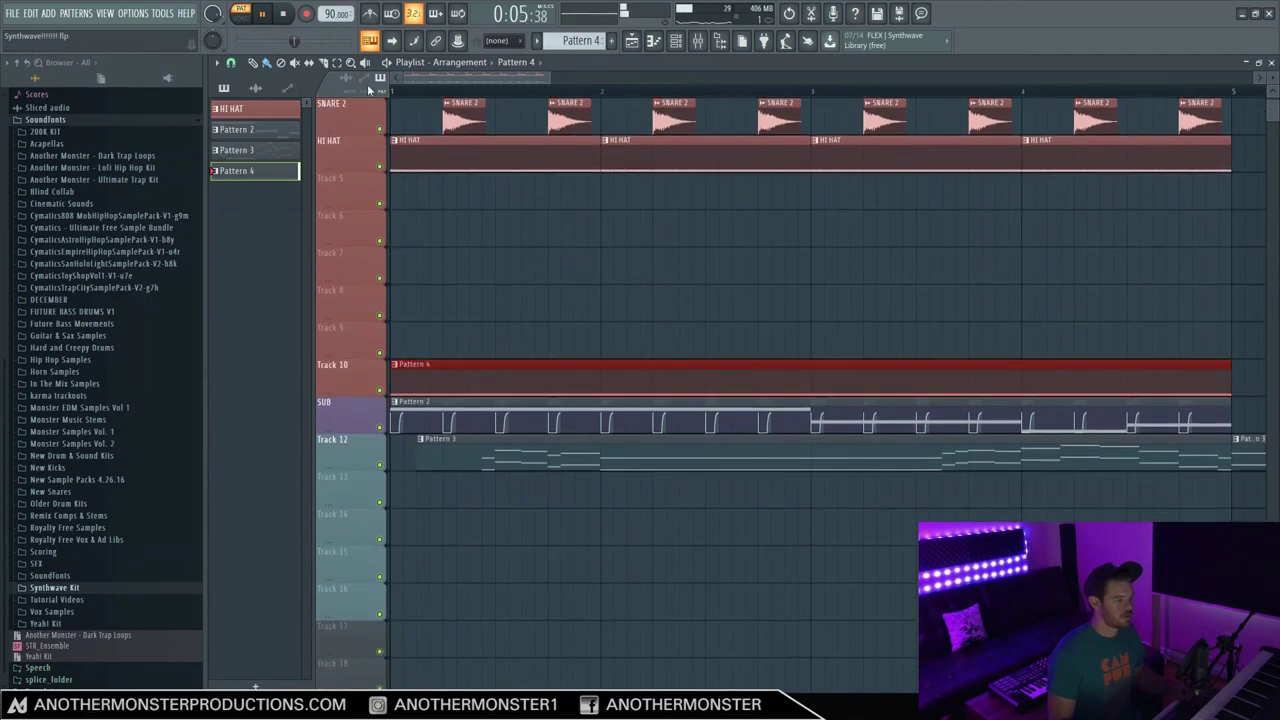
left_click(246, 18)
left_click_drag(550, 77, 566, 77)
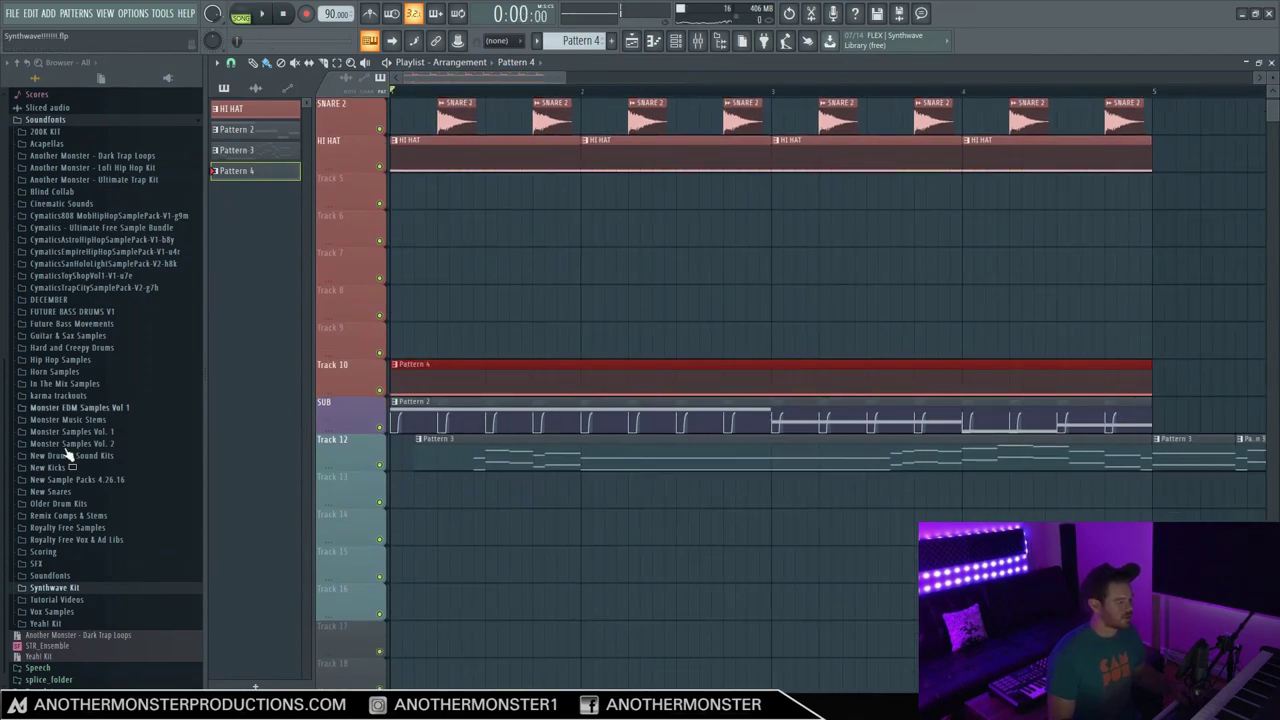
Step: Find Crash 3 among the Cymbals & Crashes samples of Monster Samples Vol. 1, audition it and add it to the playlist
scroll(44, 622, "down", 1)
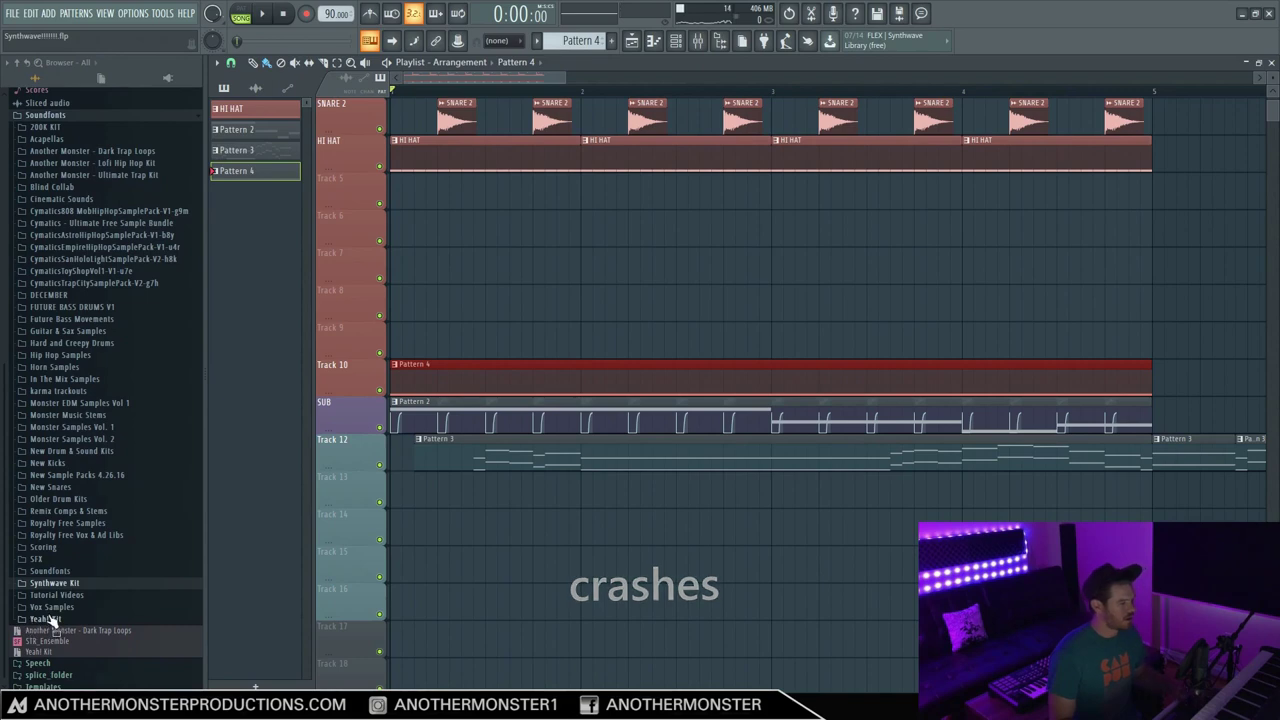
left_click(50, 427)
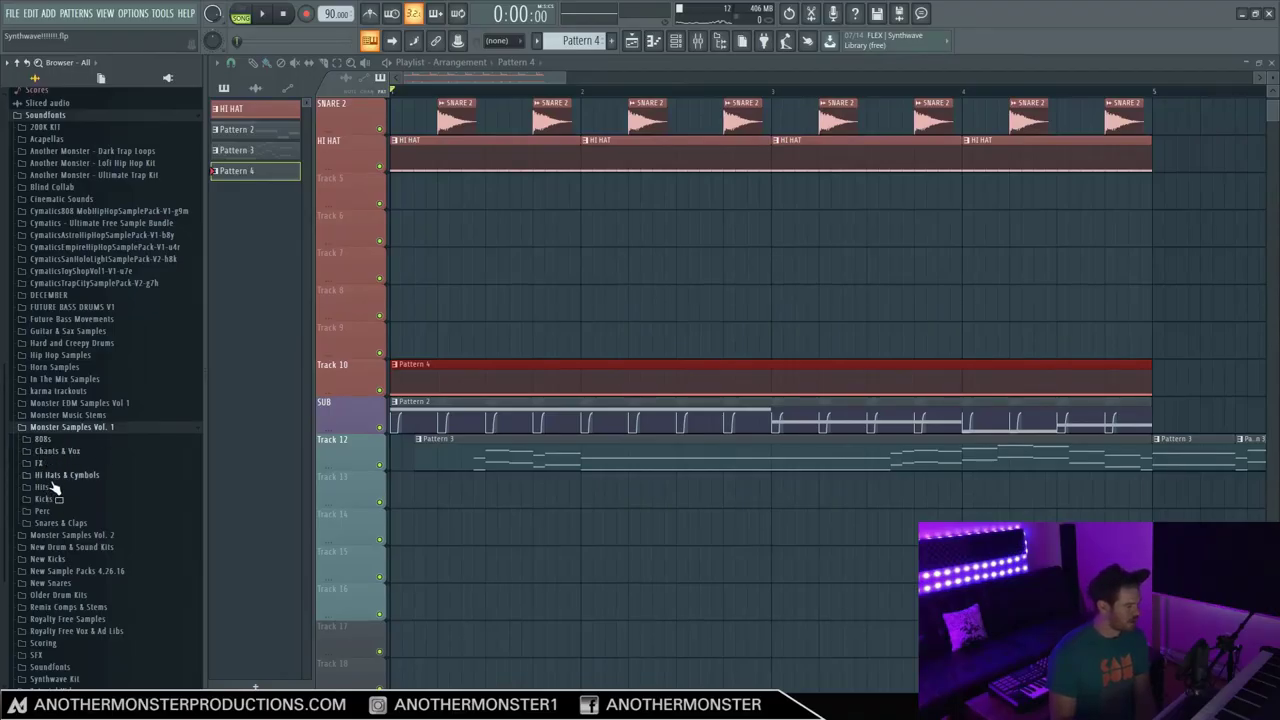
left_click(62, 476)
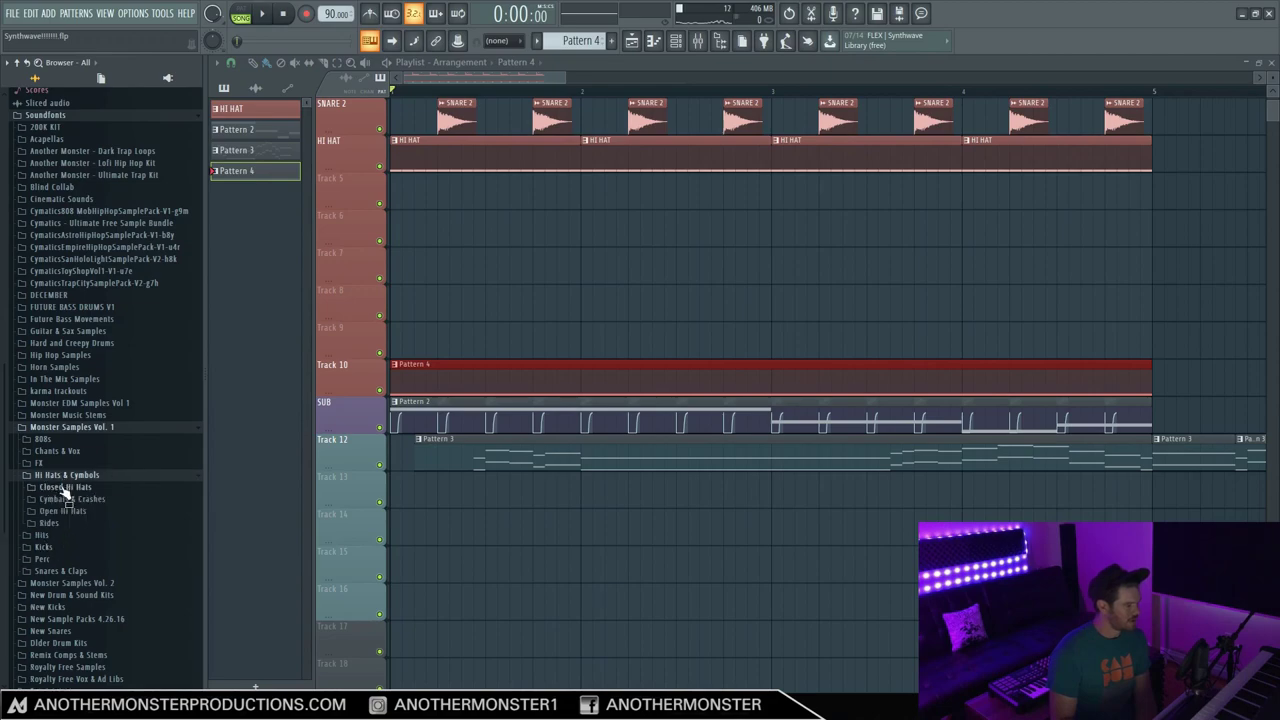
left_click(63, 499)
left_click(60, 511)
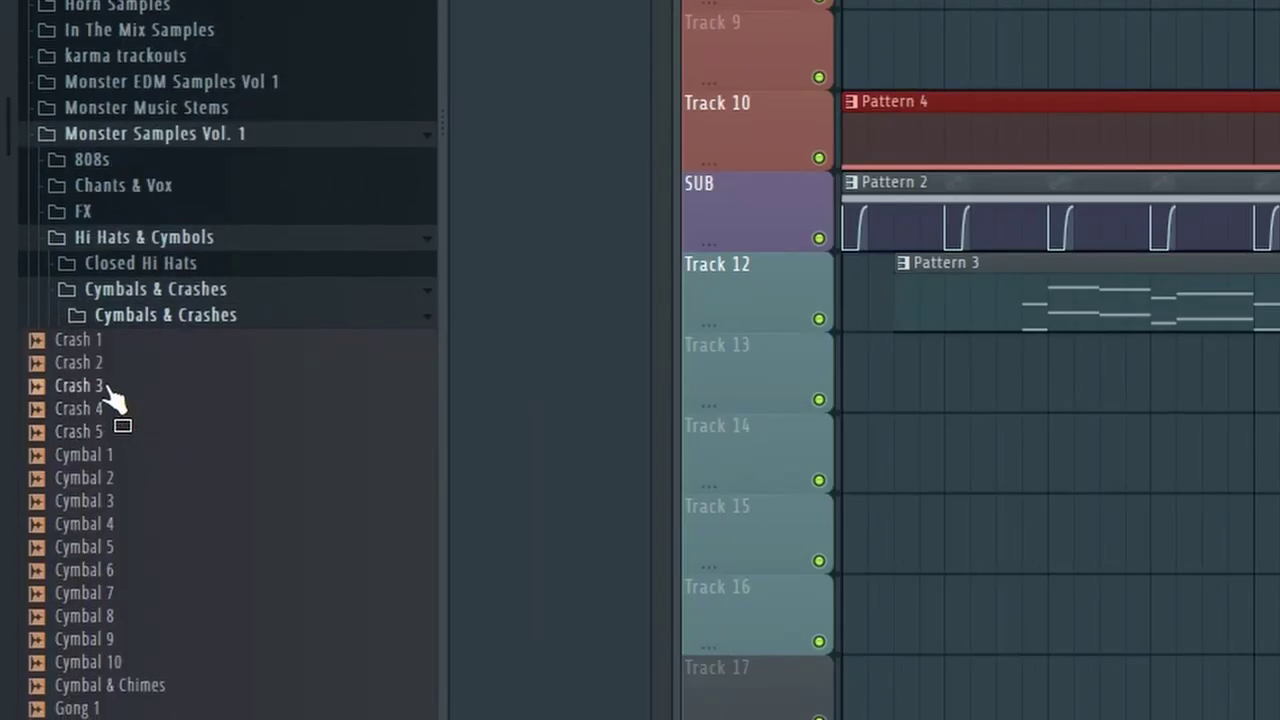
left_click(85, 386)
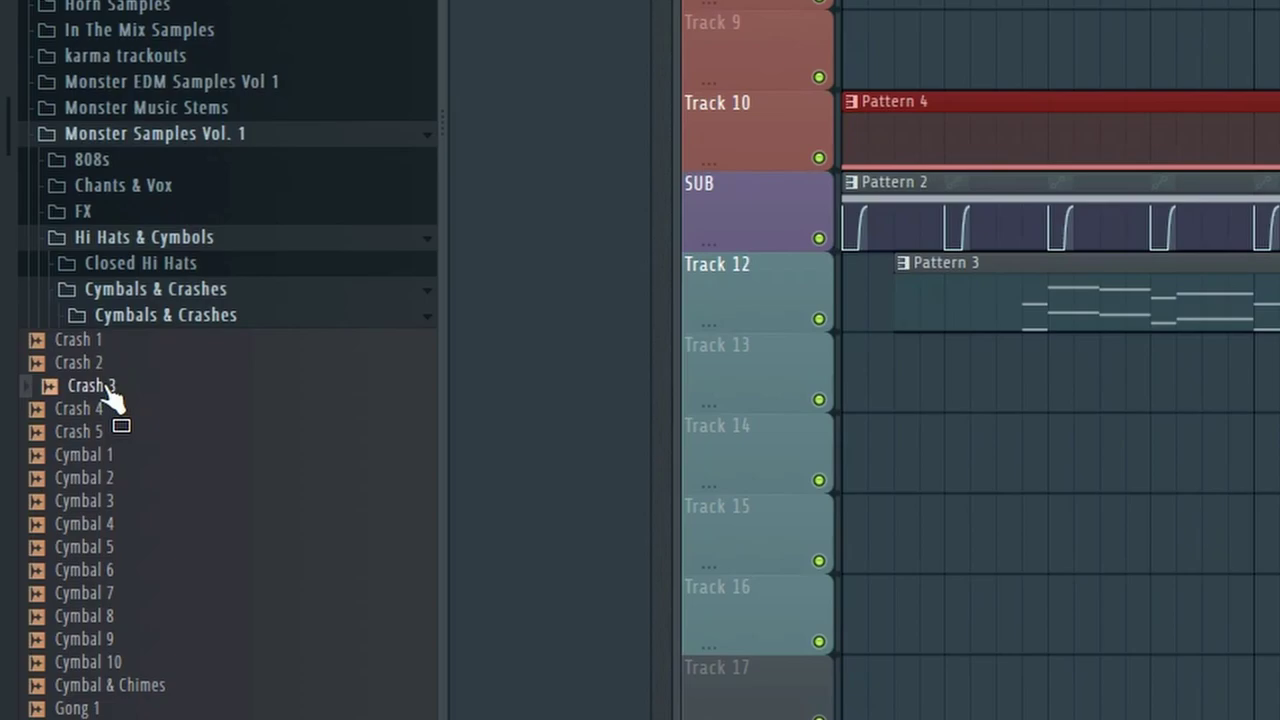
left_click_drag(112, 398, 430, 230)
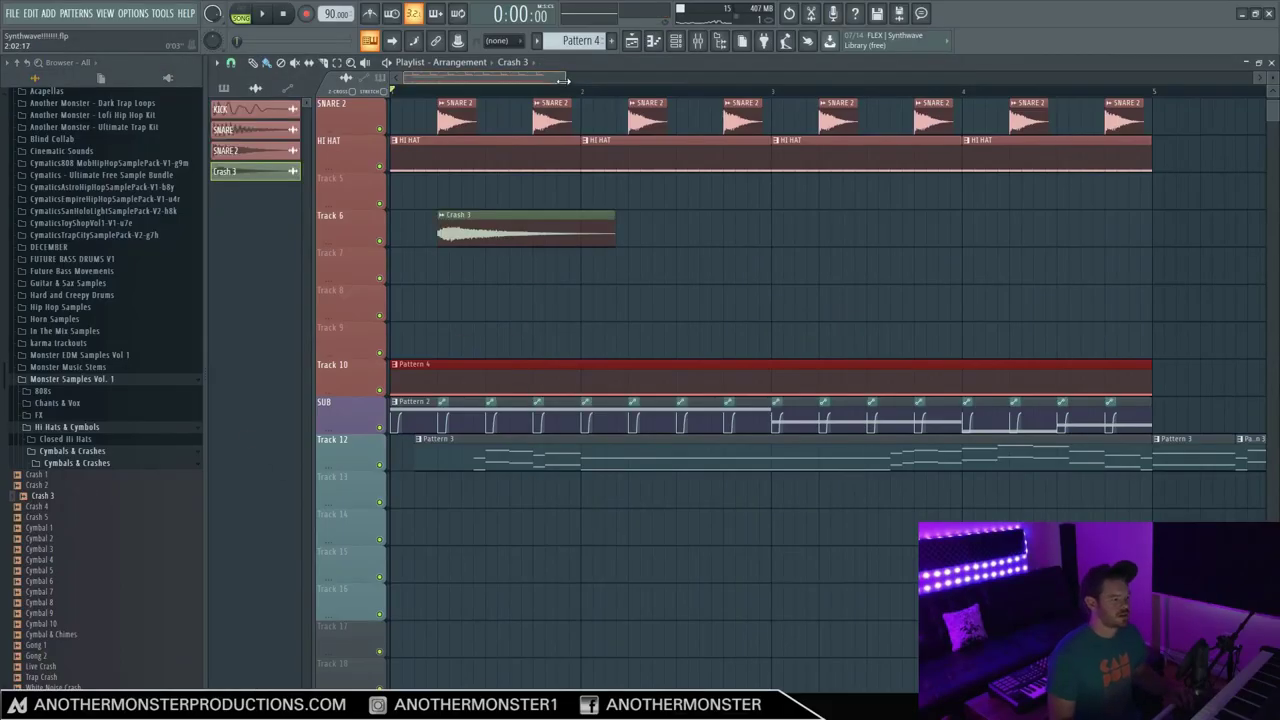
Step: Position the Crash 3 clip at bar 1 on the track below HI HAT and rename the track and sample as CRASH
left_click_drag(557, 80, 508, 80)
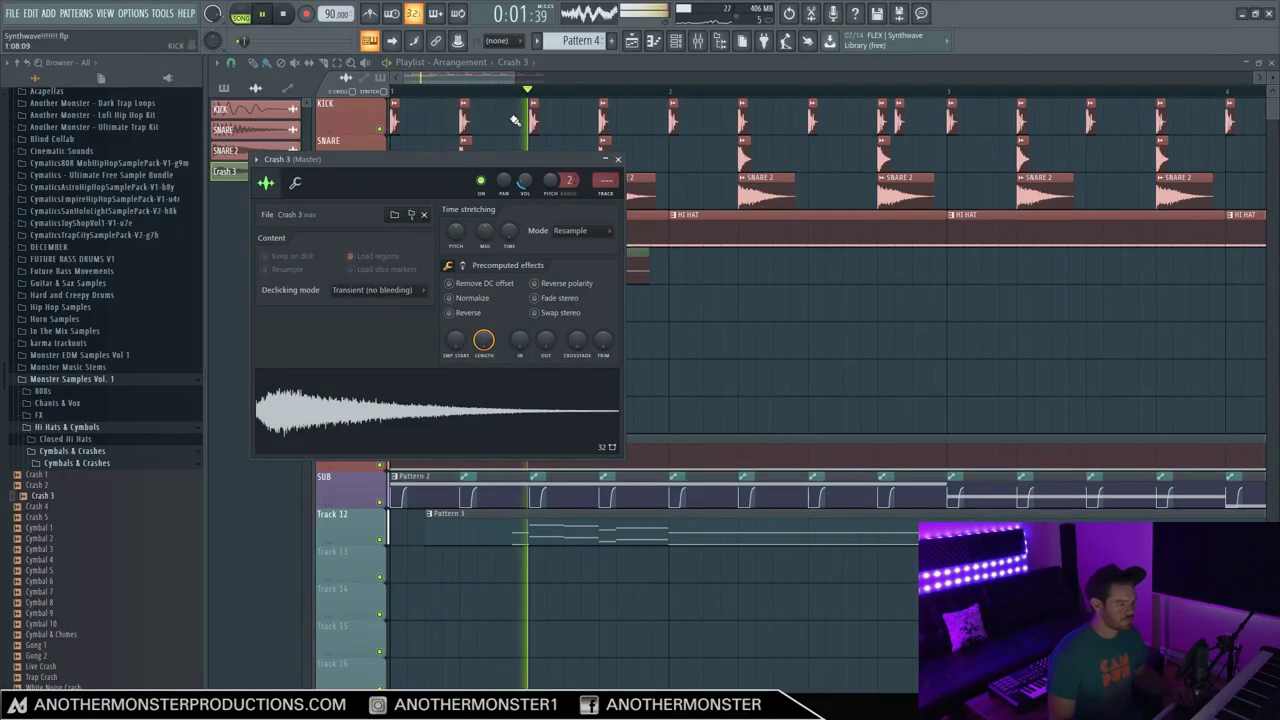
left_click_drag(515, 78, 513, 78)
key("space")
left_click(395, 252)
left_click(414, 302)
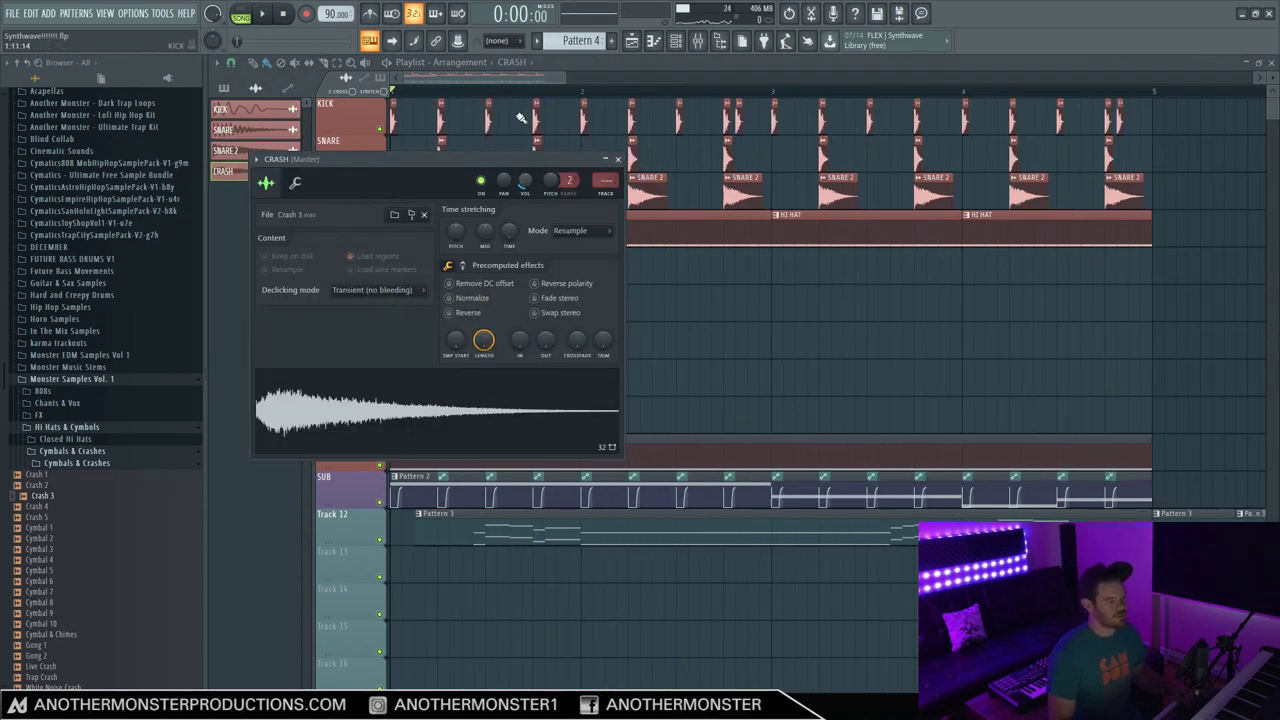
left_click_drag(565, 78, 563, 78)
Step: Open the Lead - First Contact GMS synth and bring up its reverb effect settings
key("F5")
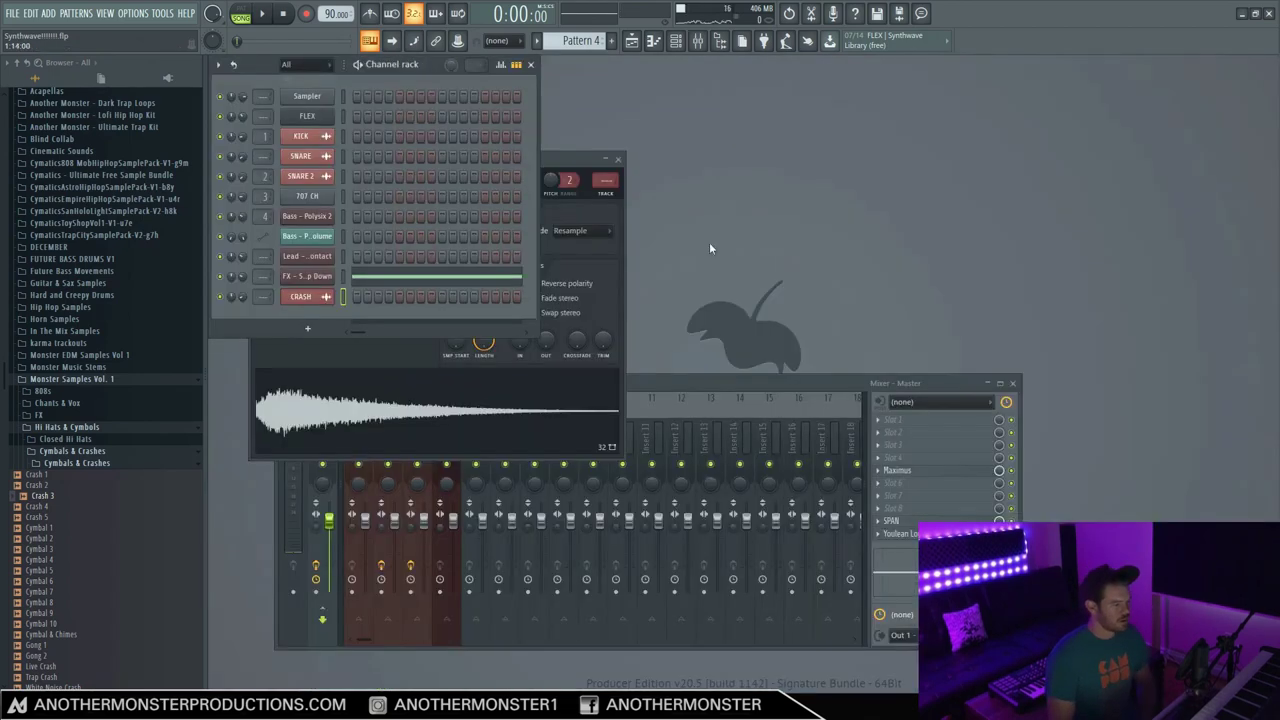
left_click(297, 279)
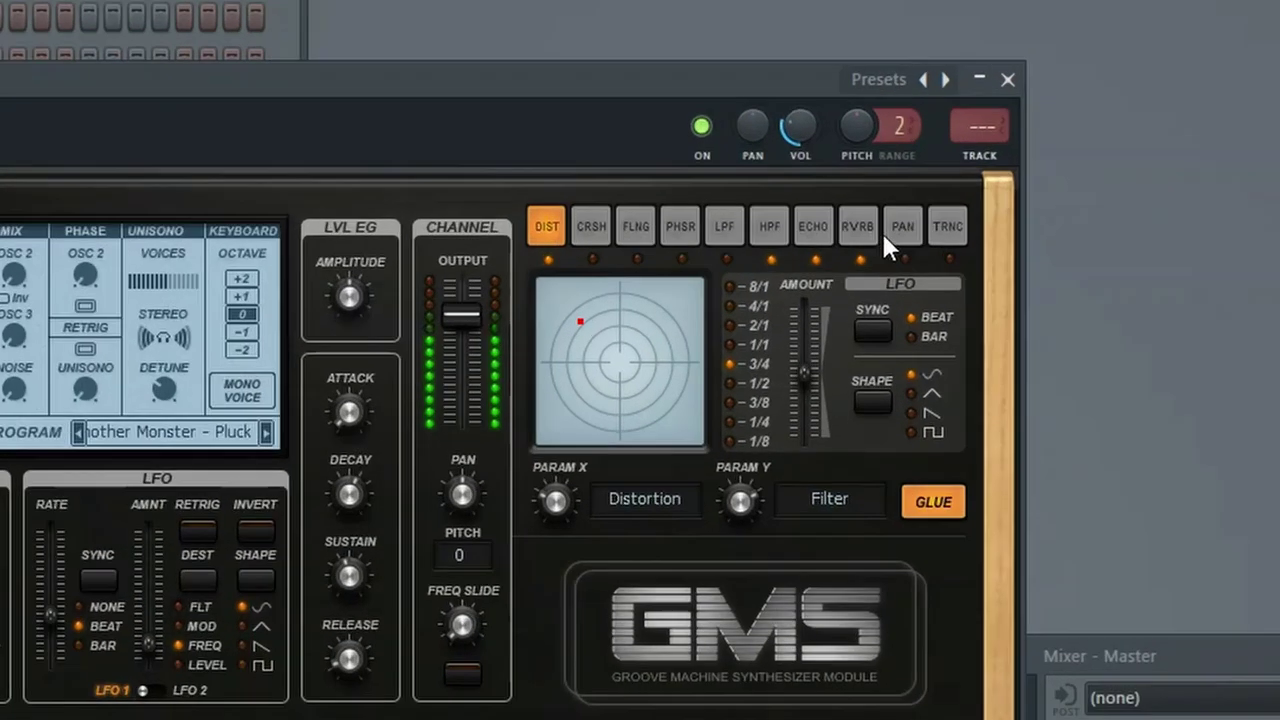
left_click(790, 190)
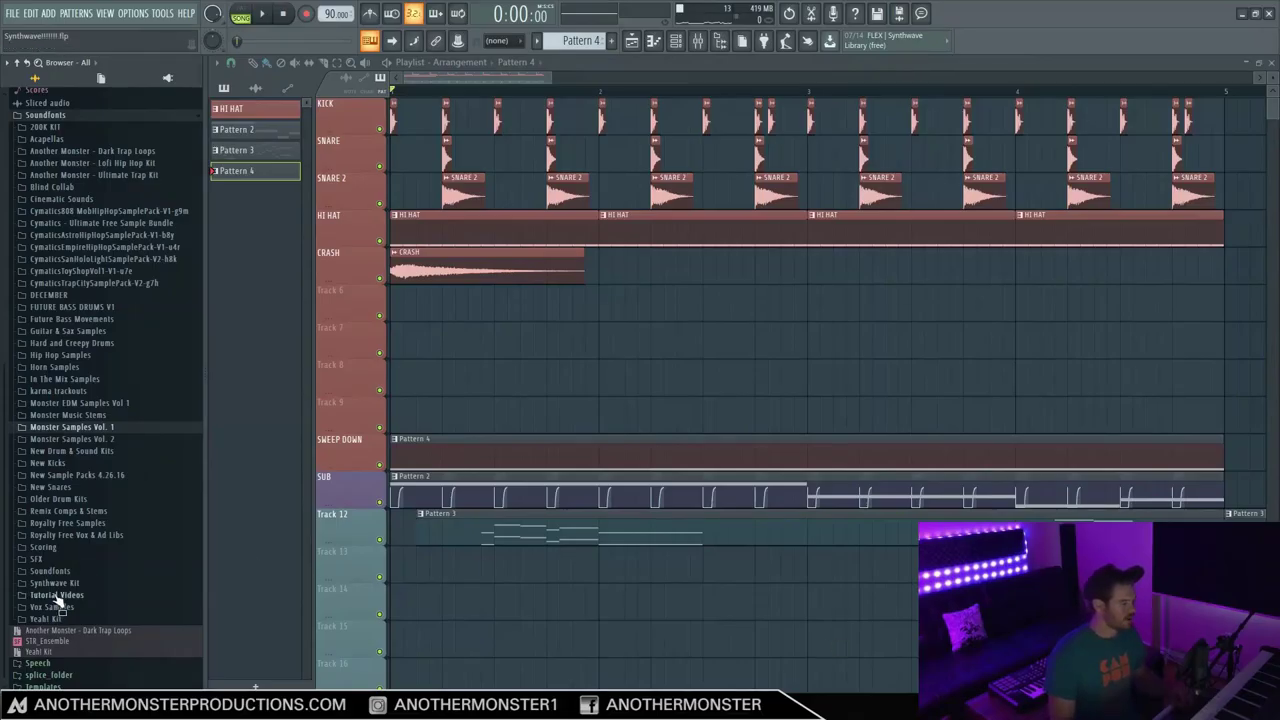
Step: Audition the Zild OH sample from the Synthwave Kit's Hi Hat folder and place it on Track 6 from bar 1
left_click(54, 583)
left_click(48, 549)
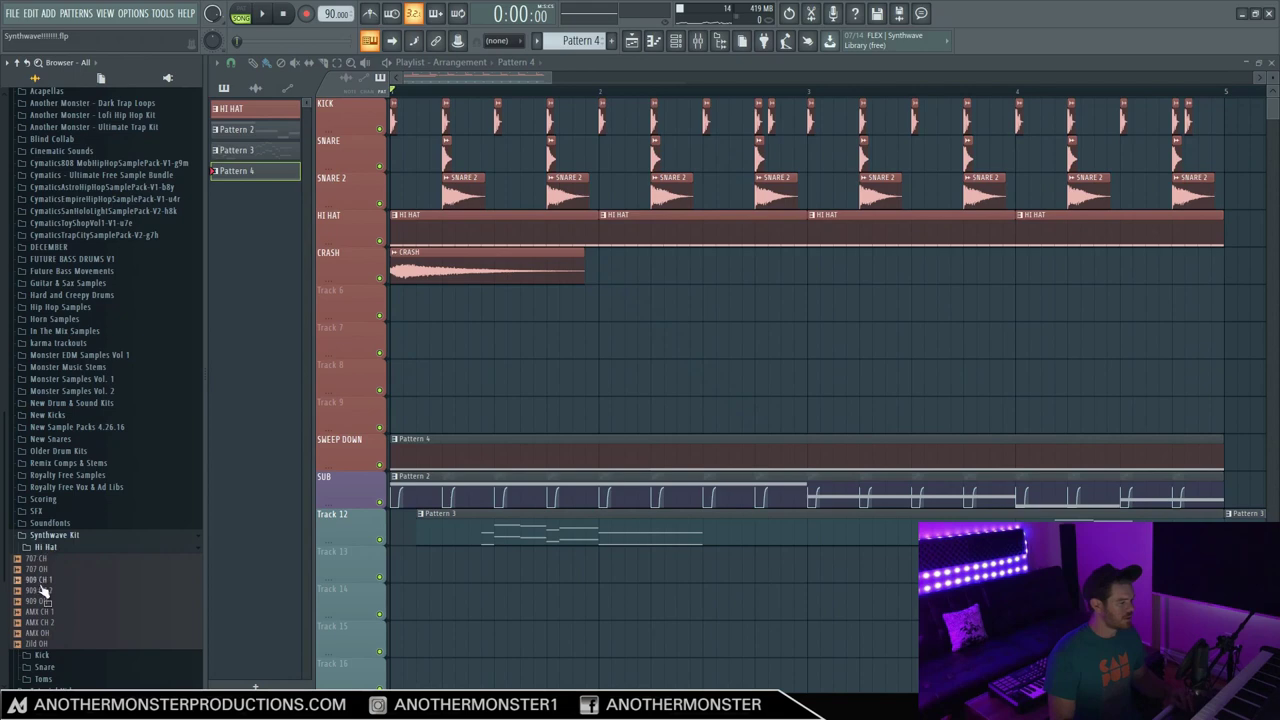
left_click(40, 645)
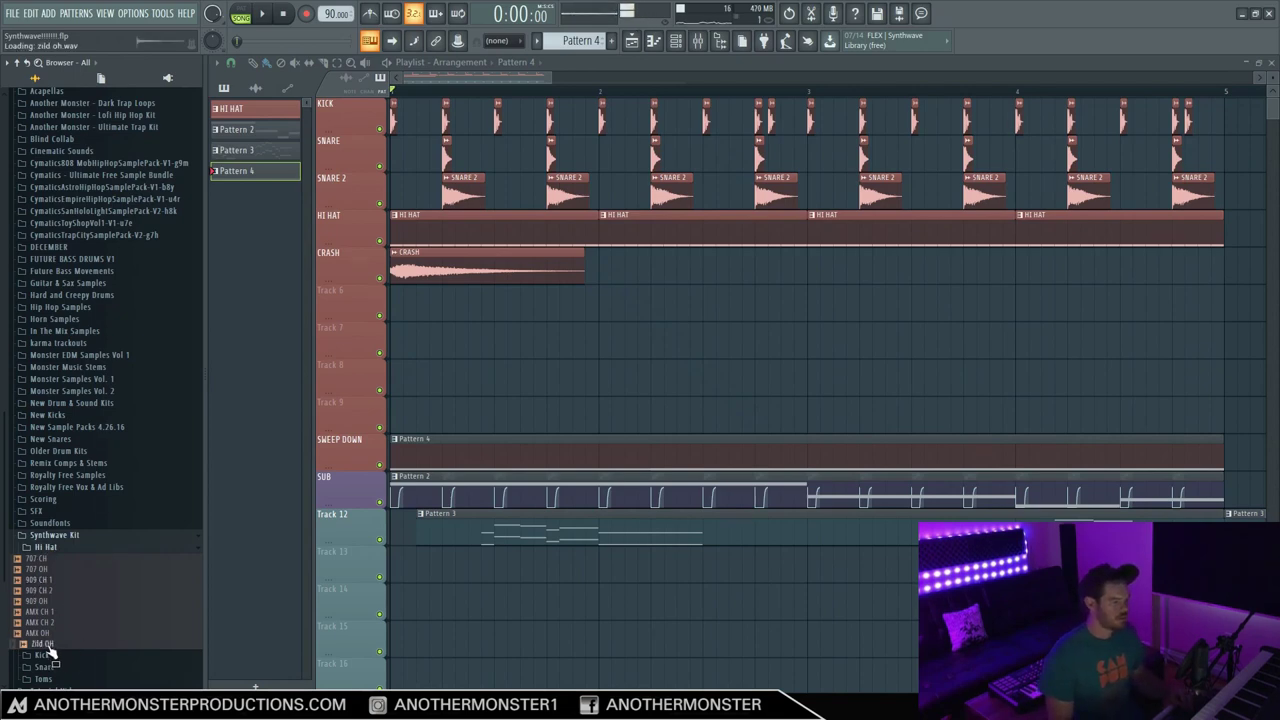
left_click_drag(50, 652, 393, 293)
key("space")
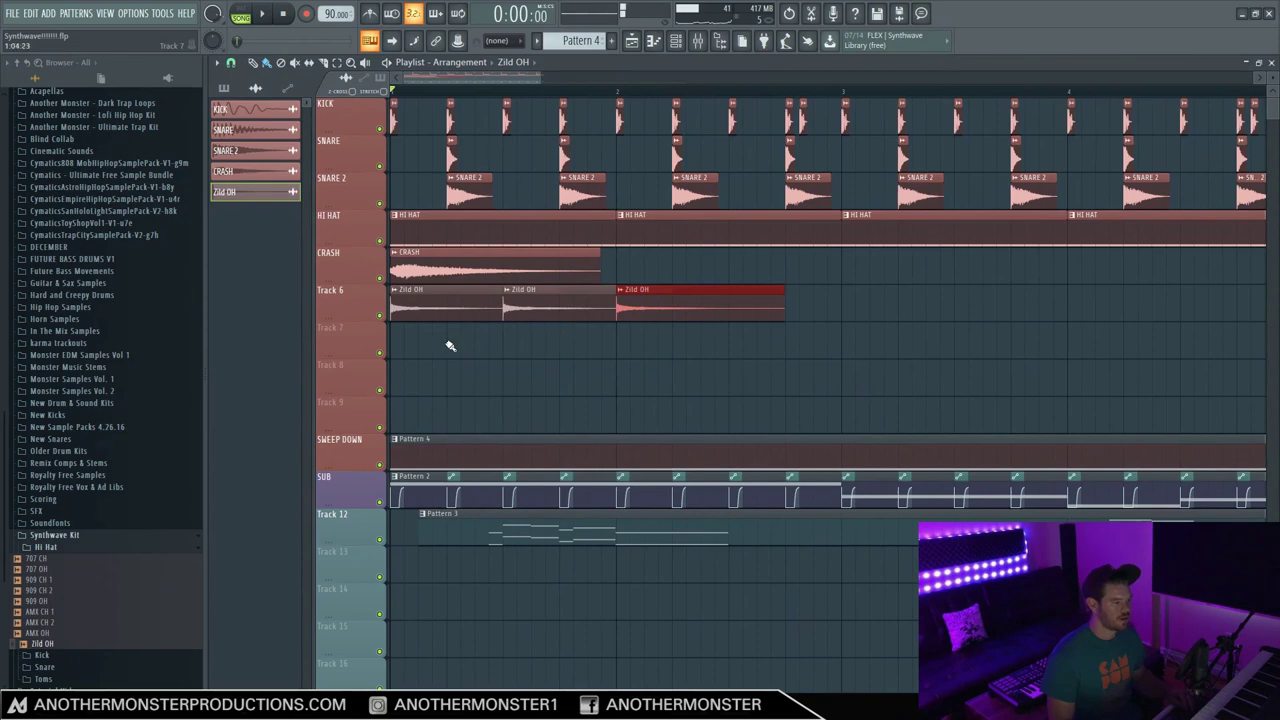
Step: Fill Track 6 with Zild OH clips on every beat across bars 1 to 4
left_click(450, 345)
left_click(647, 349)
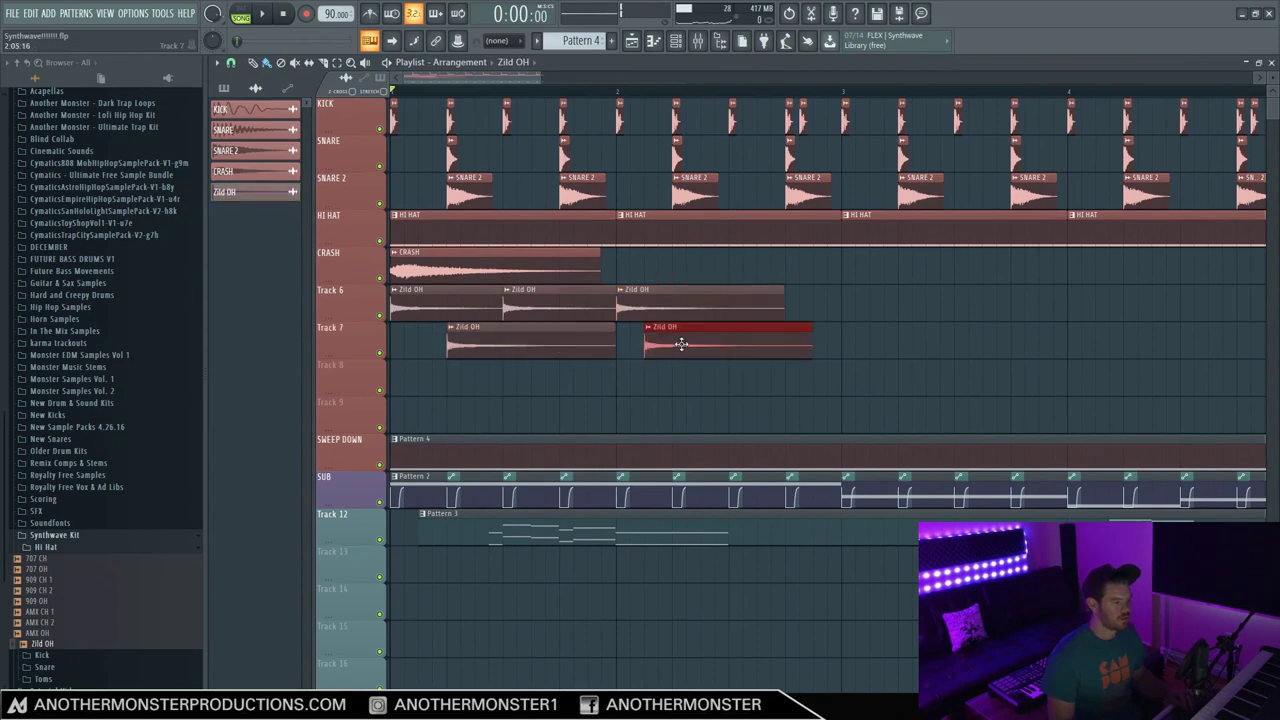
key("space")
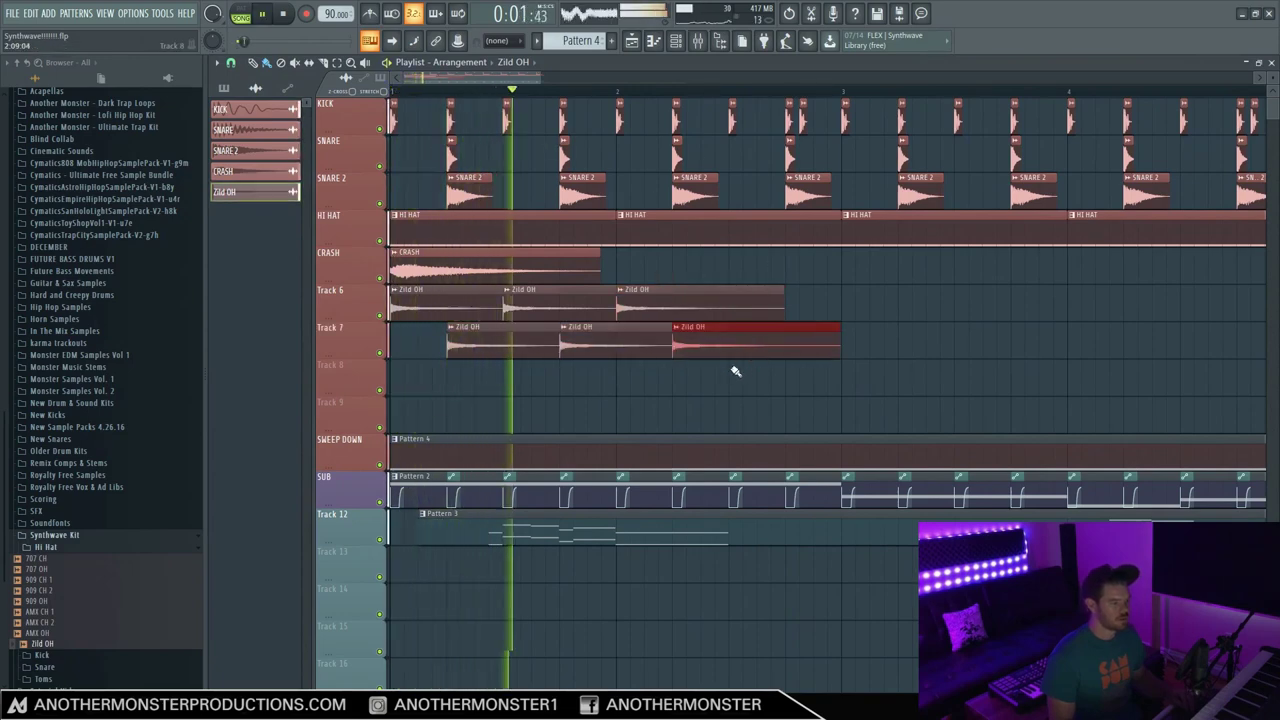
mouse_move(735, 371)
left_mouse_down()
mouse_move(751, 349)
mouse_move(749, 294)
left_mouse_up()
left_click(821, 372)
left_click_drag(822, 373, 817, 332)
key("space")
key("shift+c")
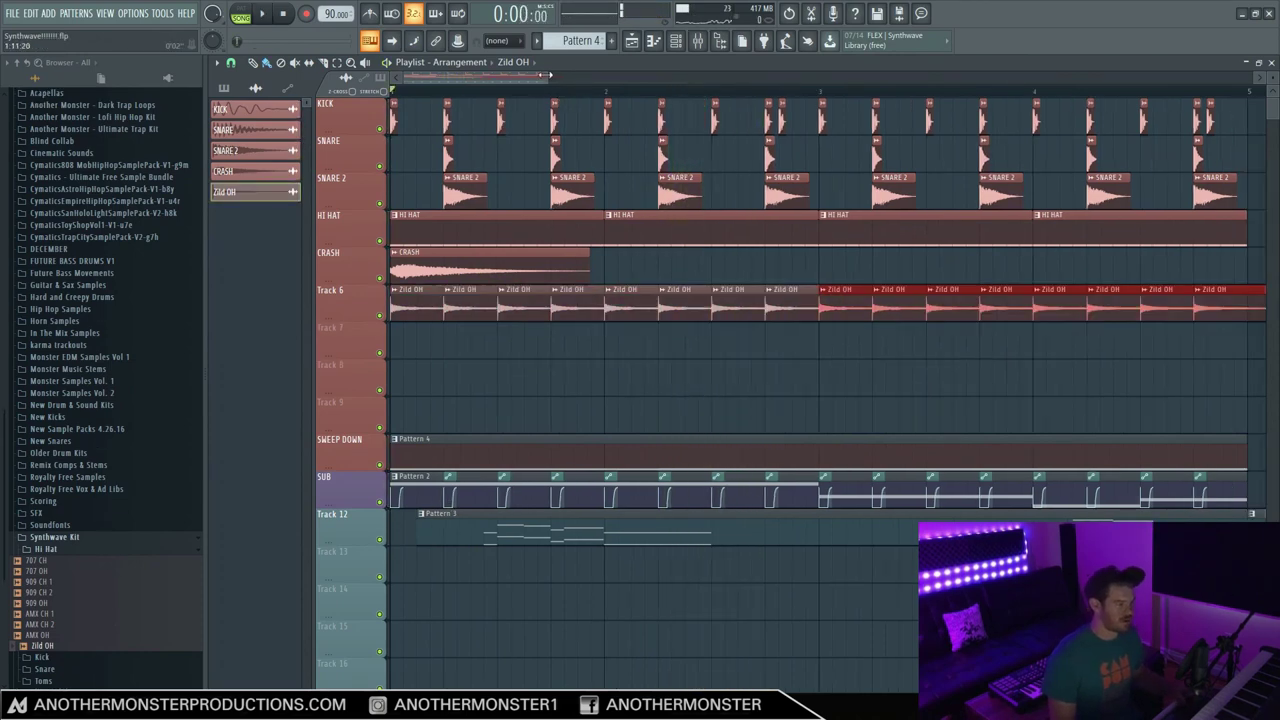
left_click_drag(547, 78, 545, 78)
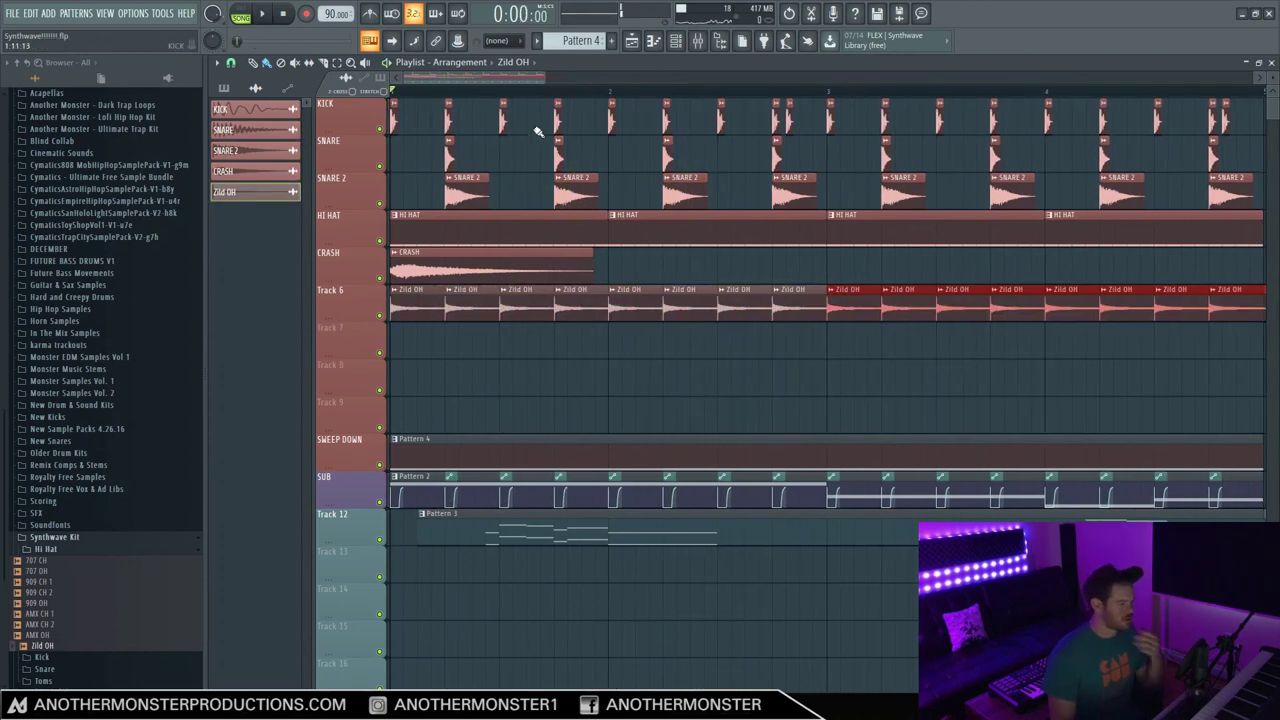
Step: Load the 707 Tom from the Synthwave Kit's Toms folder as a new channel and open its piano roll in Pattern 5
left_click(48, 549)
left_click(50, 585)
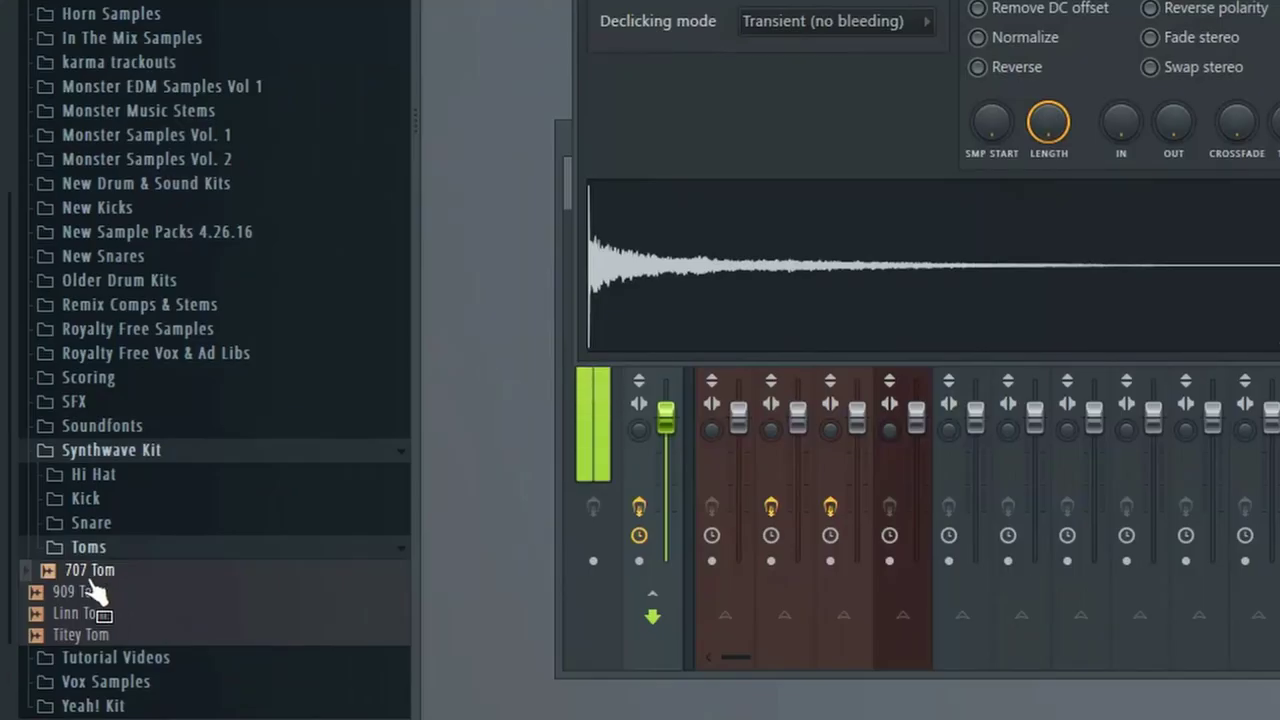
left_click_drag(91, 581, 518, 382)
key("F7")
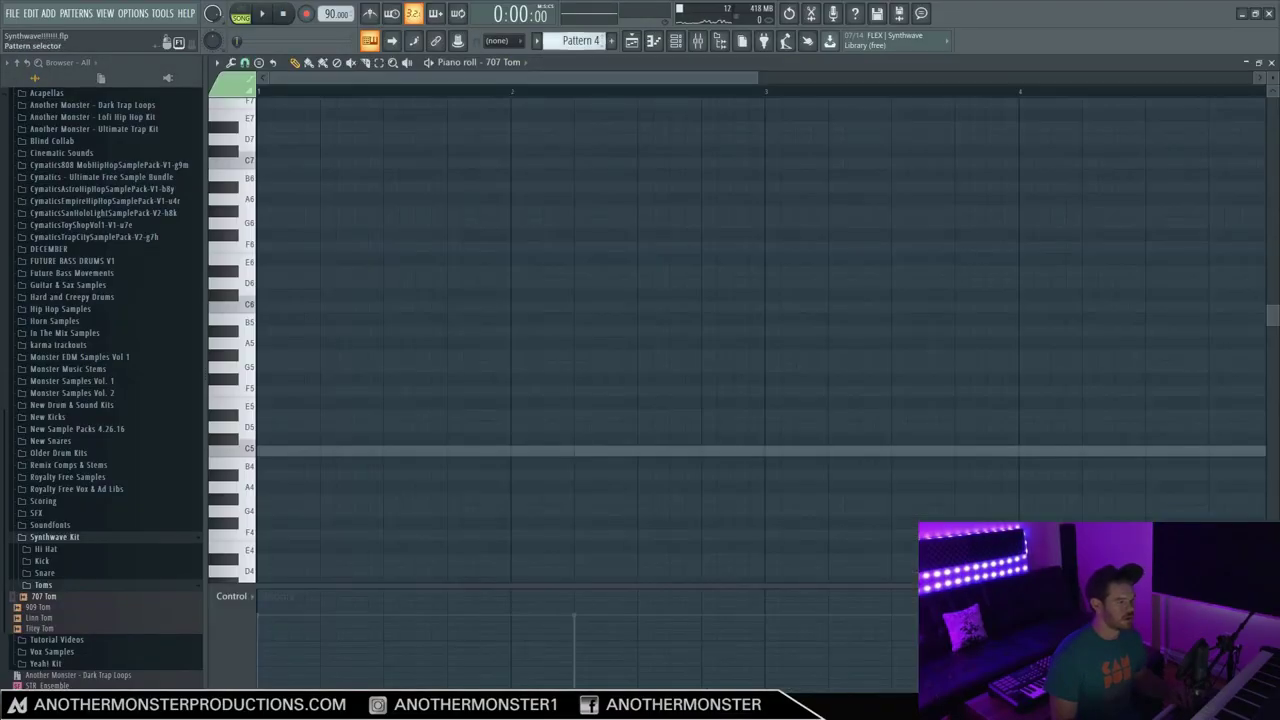
key("KP_Add")
Step: Draw descending tom notes D6, A#5 and G#5 with C#5 under the first, and audition them
left_click(269, 211)
right_click(269, 211)
left_click(243, 280)
left_click(275, 285)
left_click(269, 306)
right_click(271, 306)
left_click(273, 333)
left_click(370, 357)
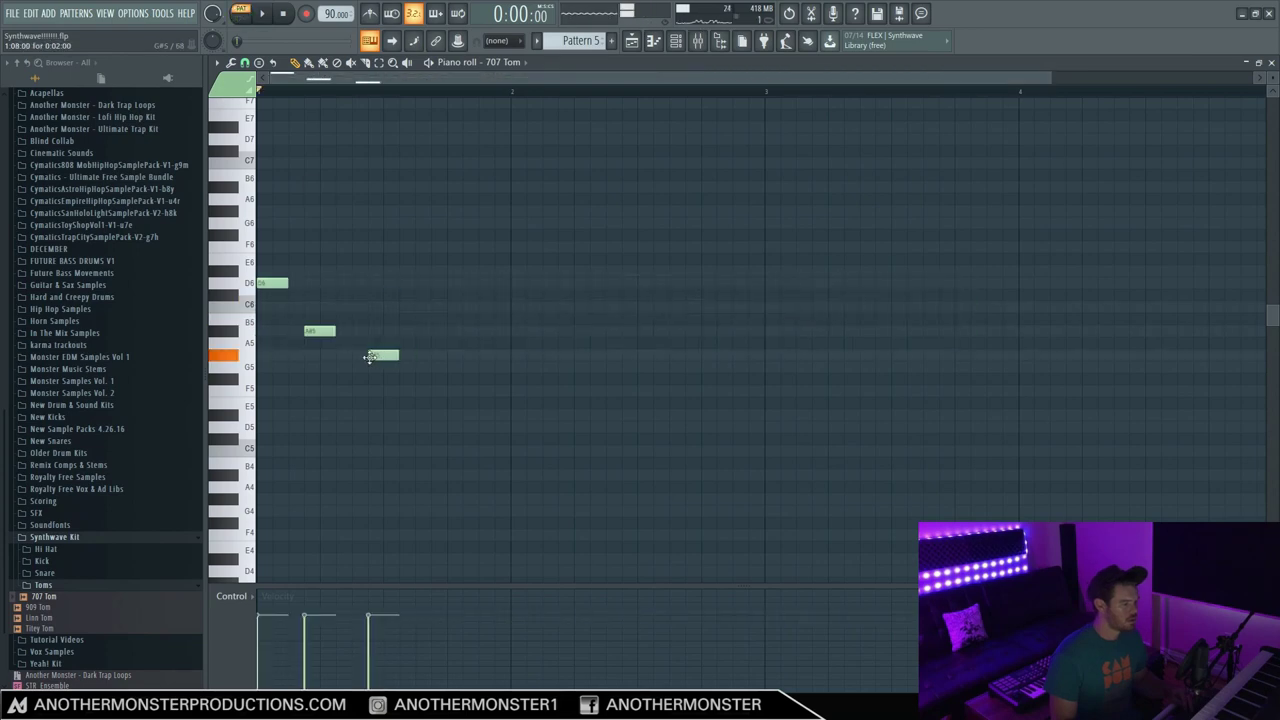
left_click_drag(370, 357, 354, 357)
key("space")
key("space")
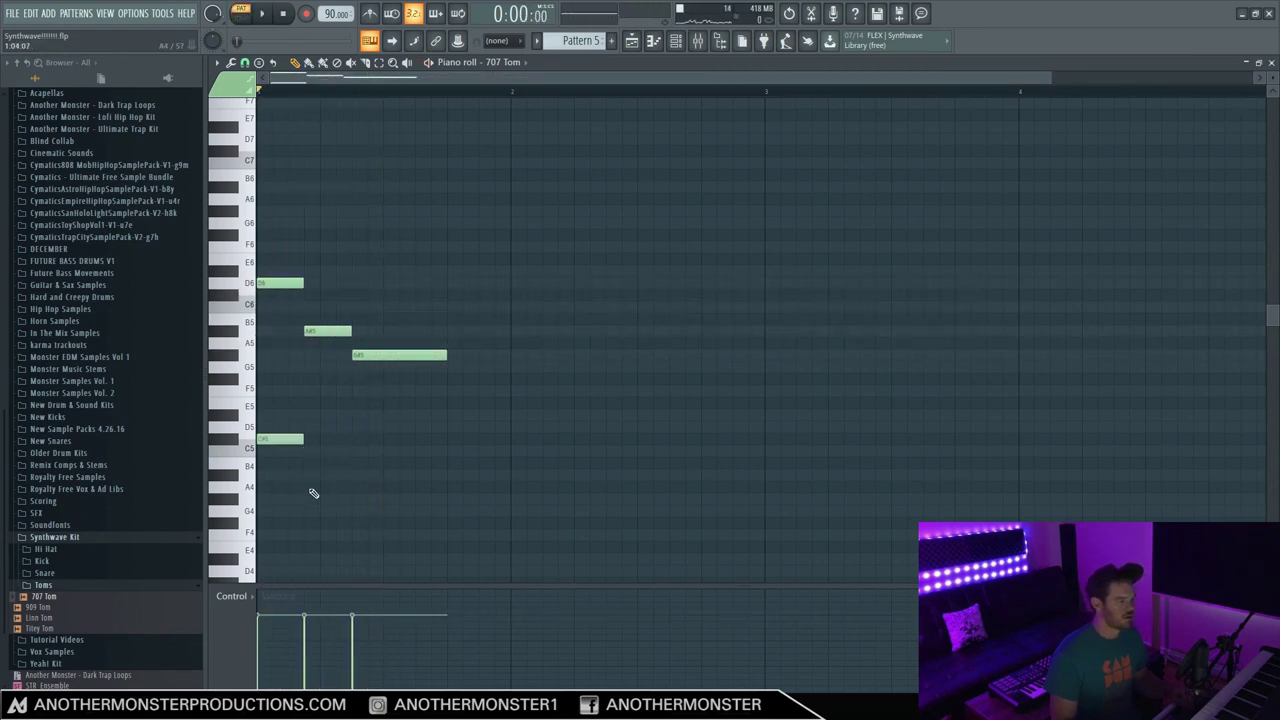
Step: Complete the lower tom line with A#4 and G4 and play the pattern
left_click(310, 476)
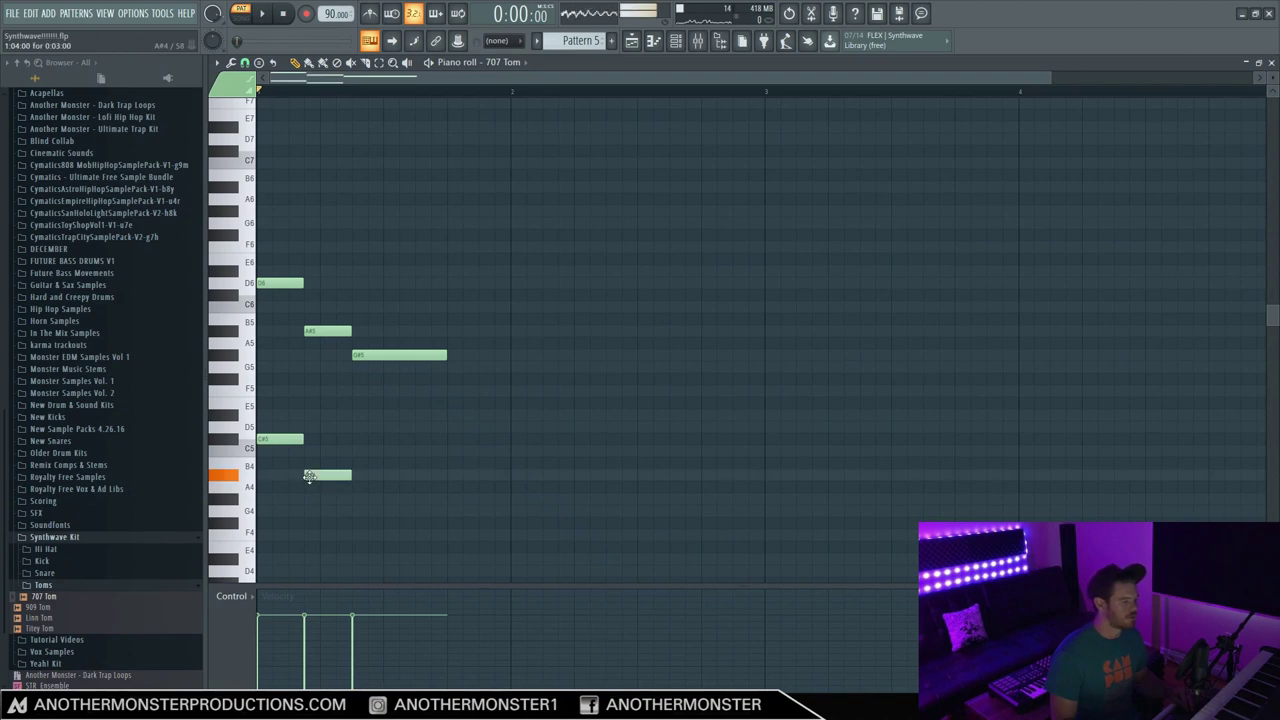
left_click(358, 511)
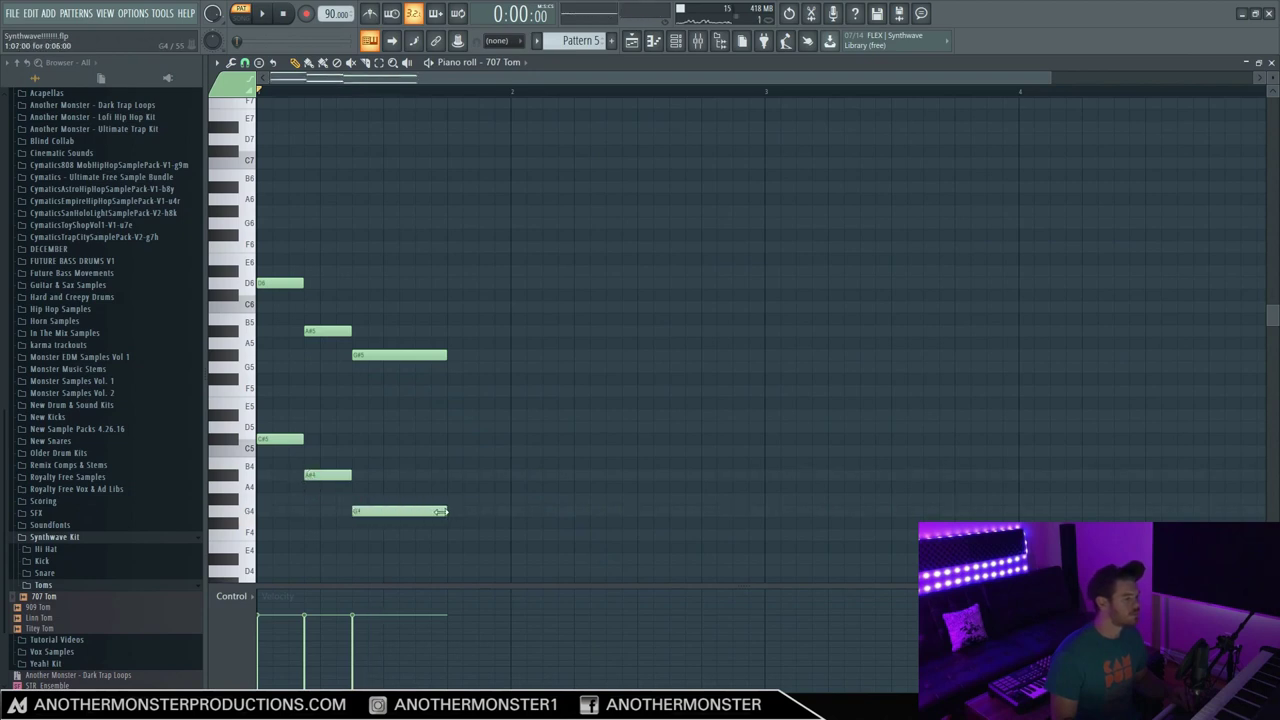
key("space")
Step: Place Pattern 5 on Track 7 halfway through bars 2 and 4, and play the song to check the toms
left_click(632, 40)
left_click(632, 40)
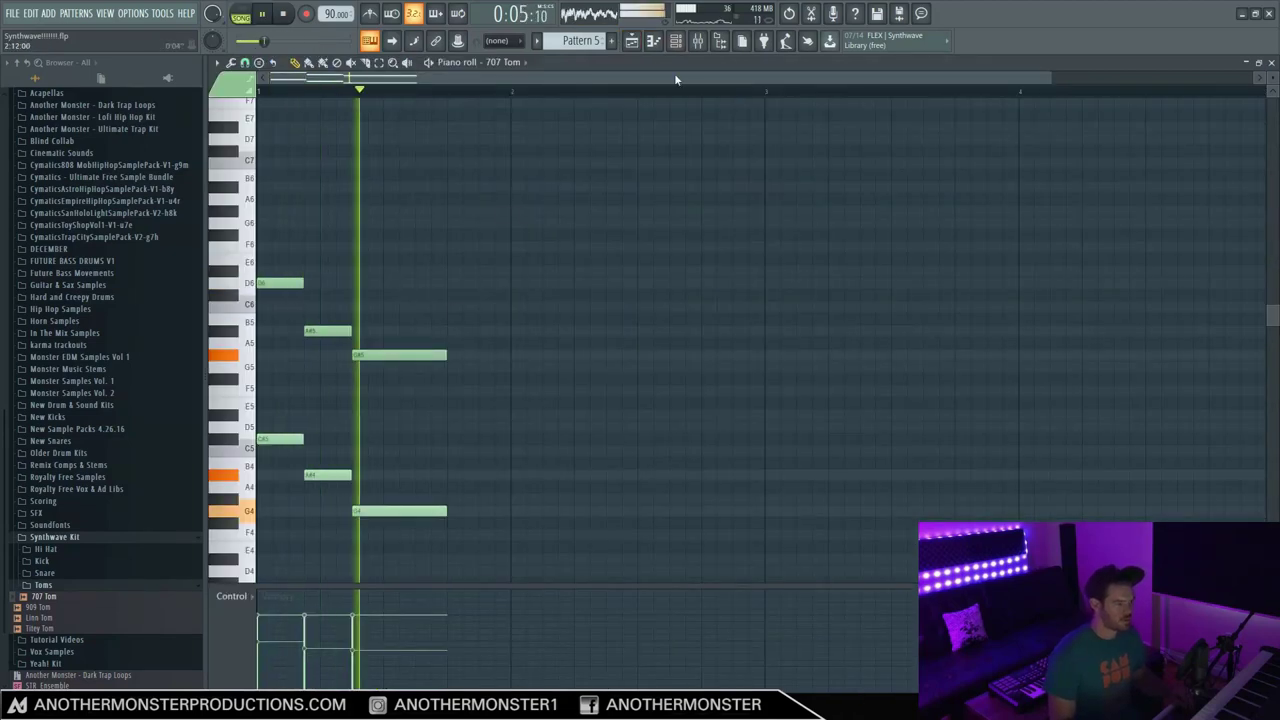
key("F5")
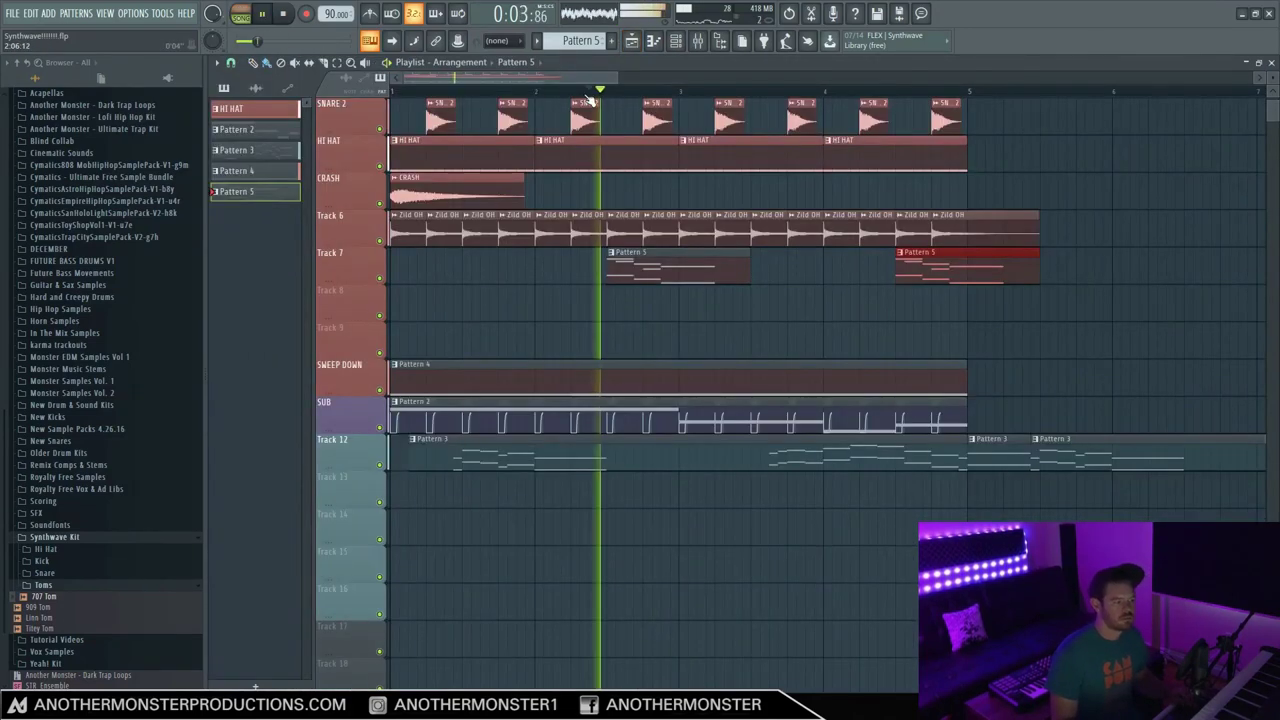
mouse_move(615, 76)
left_mouse_down()
mouse_move(586, 80)
mouse_move(613, 77)
left_mouse_up()
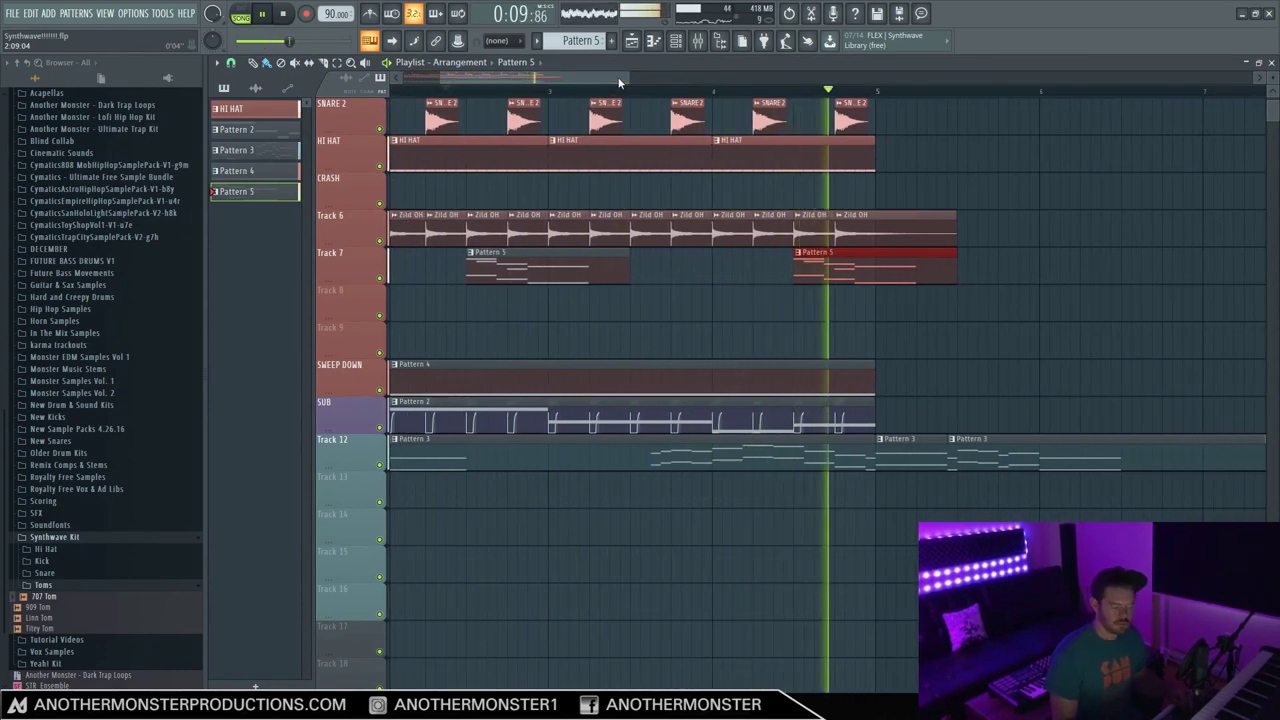
key("space")
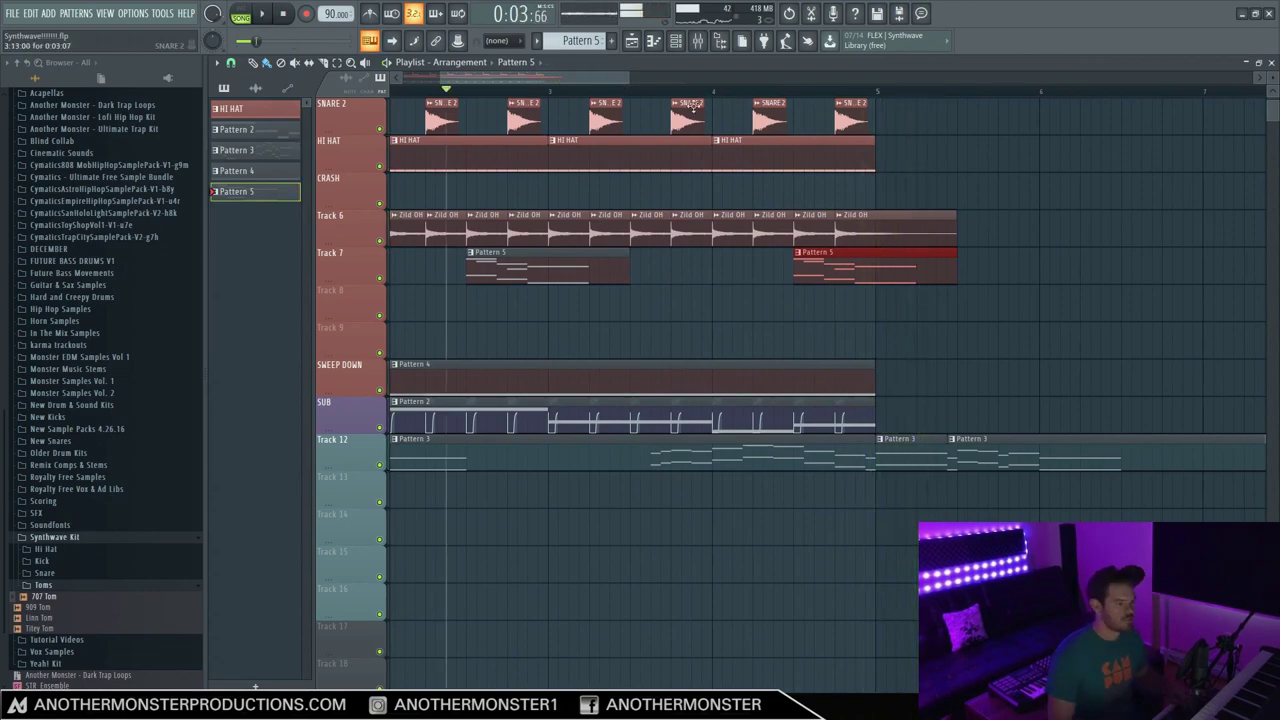
Step: Rename Track 7 and its tom pattern as TOMS, and apply the SUB track's name to its clips
right_click(345, 253)
left_click(392, 258)
type("TOS")
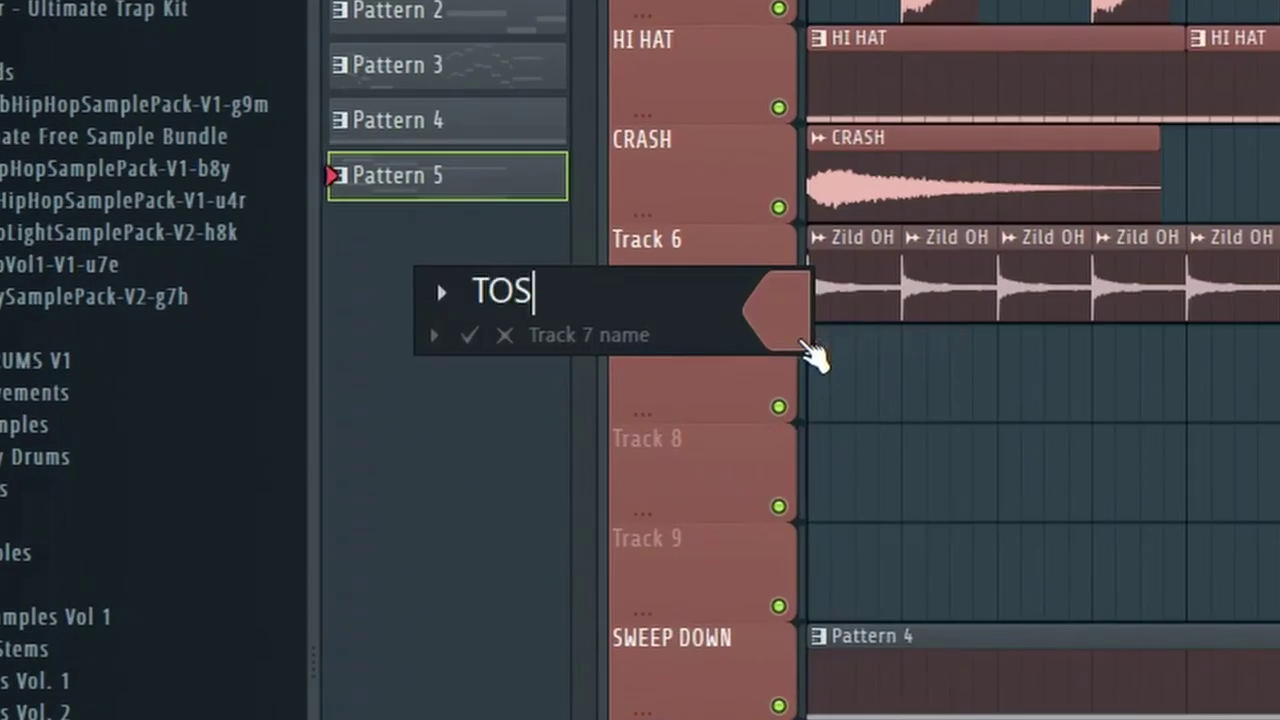
key("BackSpace")
type("MS")
key("Return")
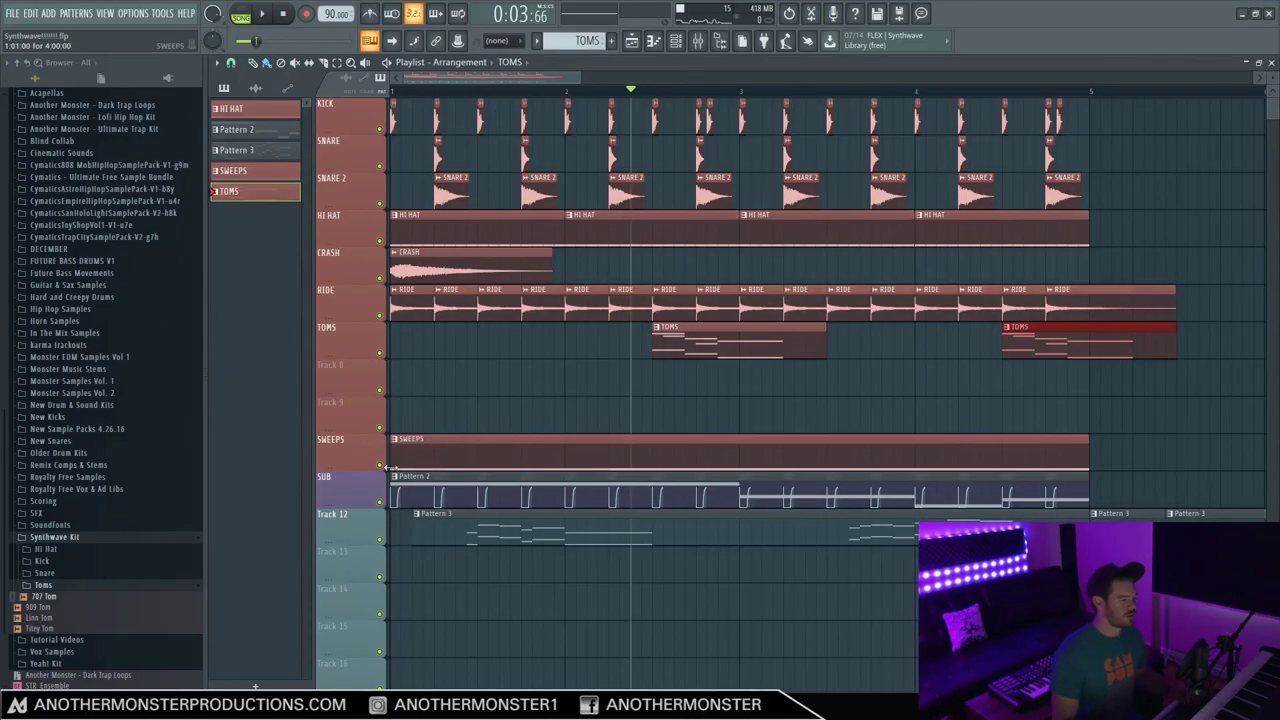
right_click(353, 488)
left_click(393, 444)
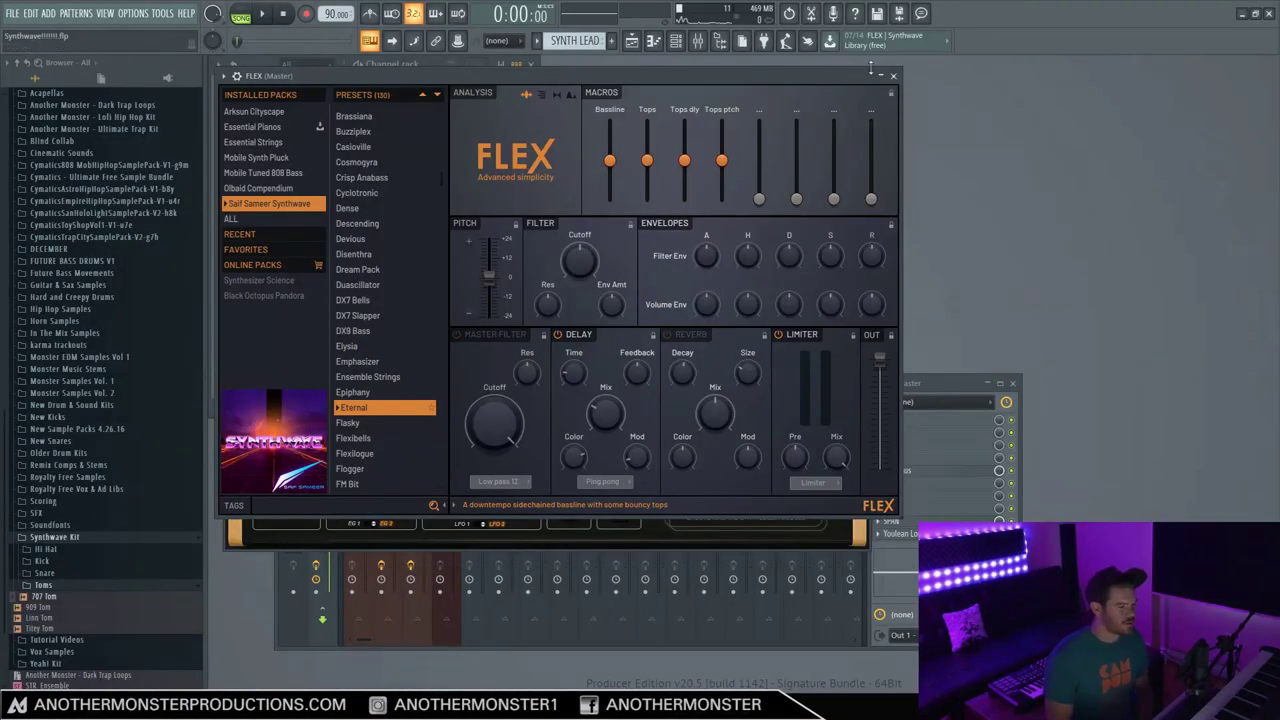
Step: Test the Tops macro of FLEX's Eternal preset, return it to the middle, and raise the Tops dly macro
left_click(895, 76)
left_click(310, 376)
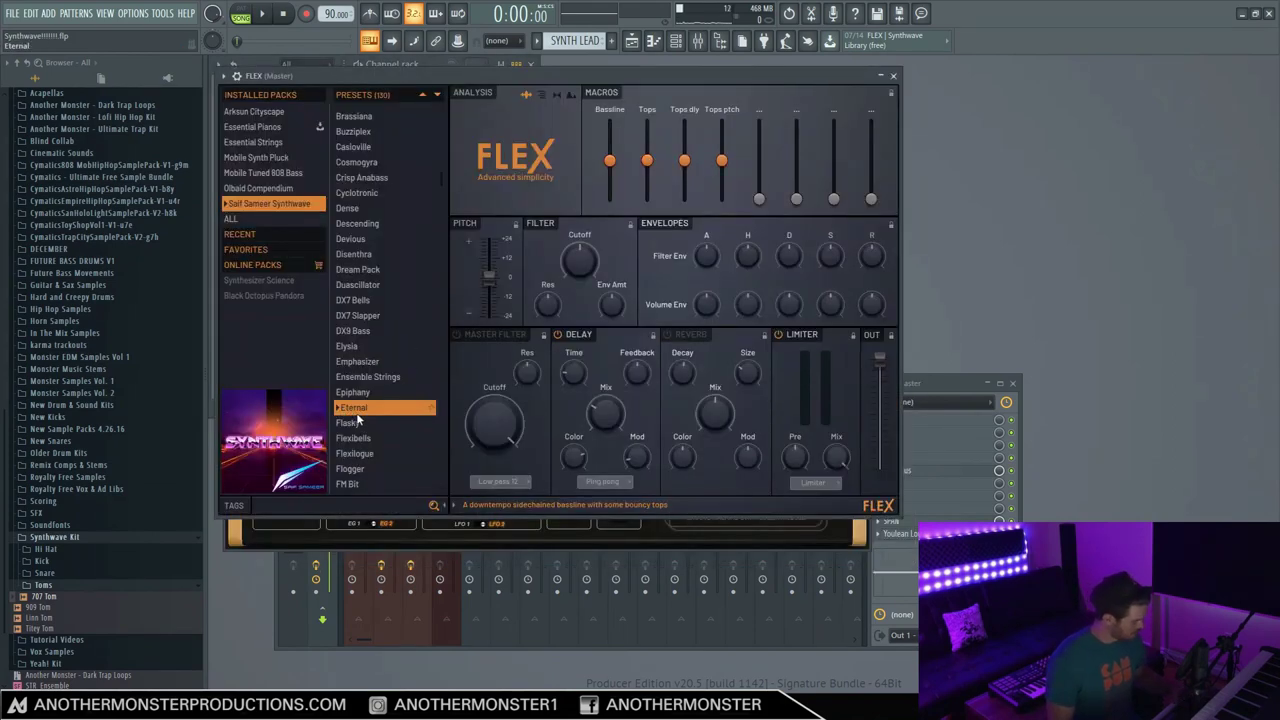
left_click_drag(652, 167, 648, 184)
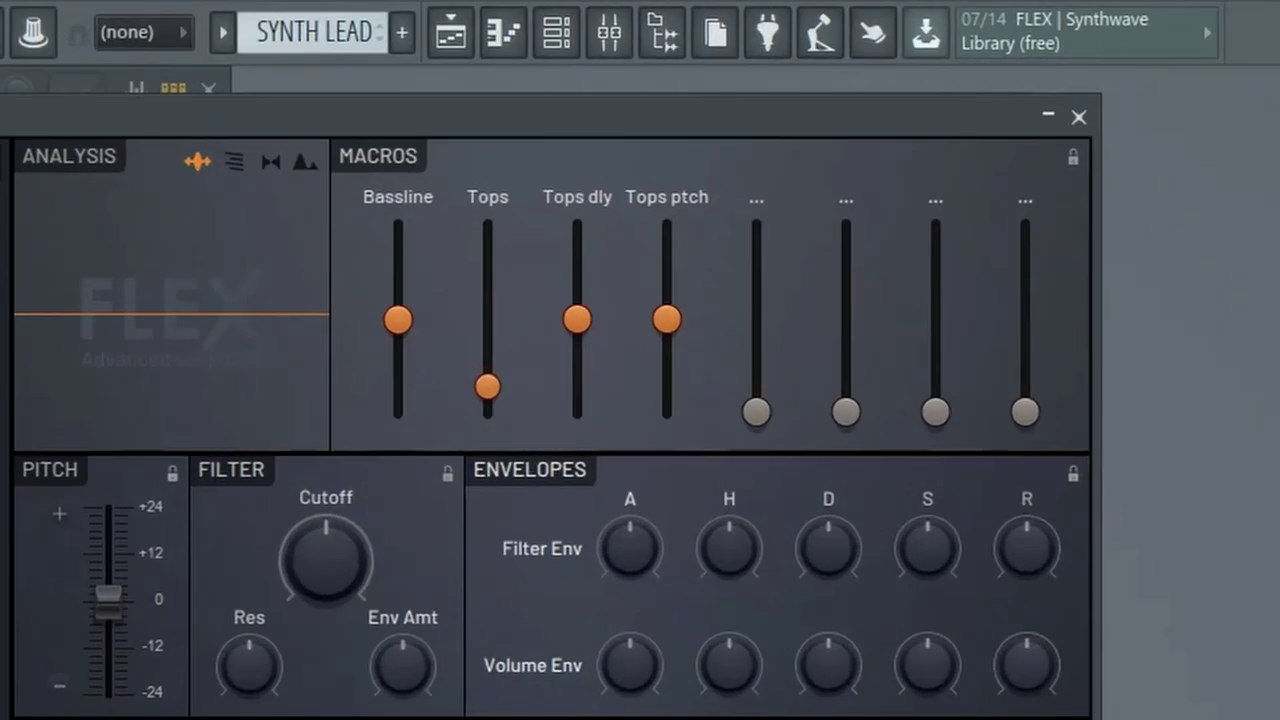
left_click_drag(487, 386, 487, 313)
left_click_drag(577, 320, 577, 273)
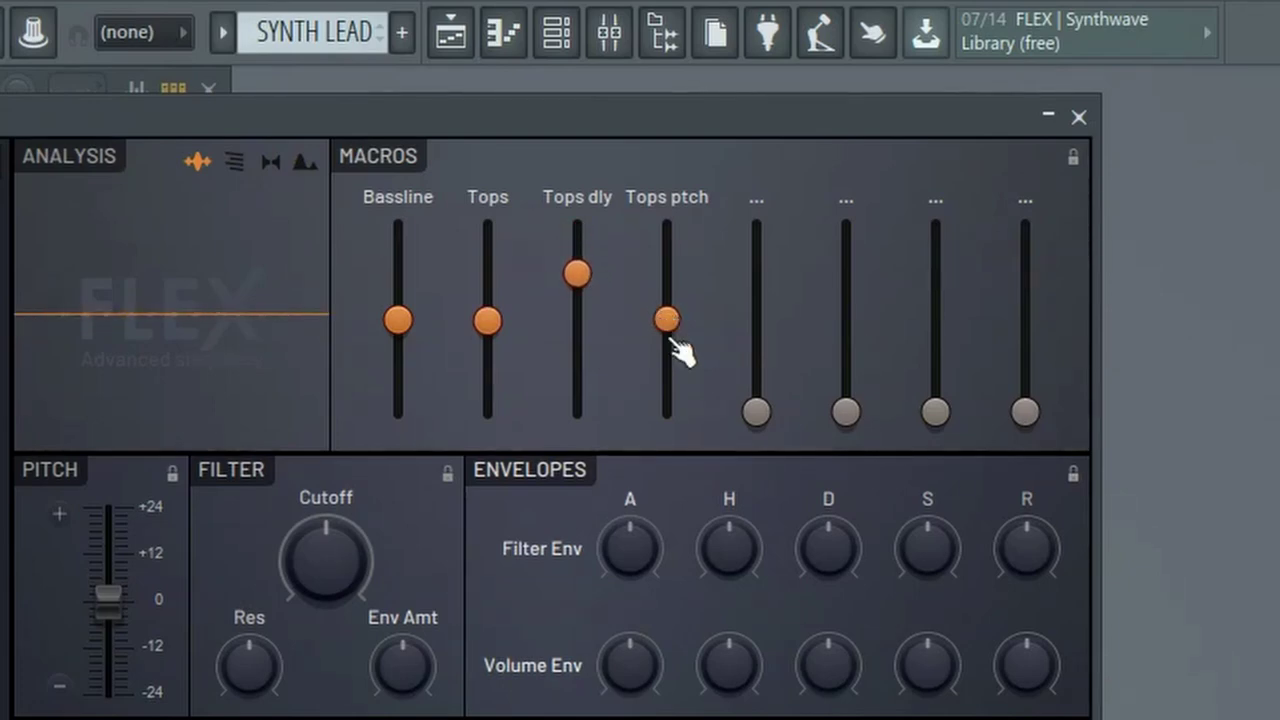
mouse_move(667, 322)
left_mouse_down()
mouse_move(667, 231)
mouse_move(667, 414)
mouse_move(667, 323)
left_mouse_up()
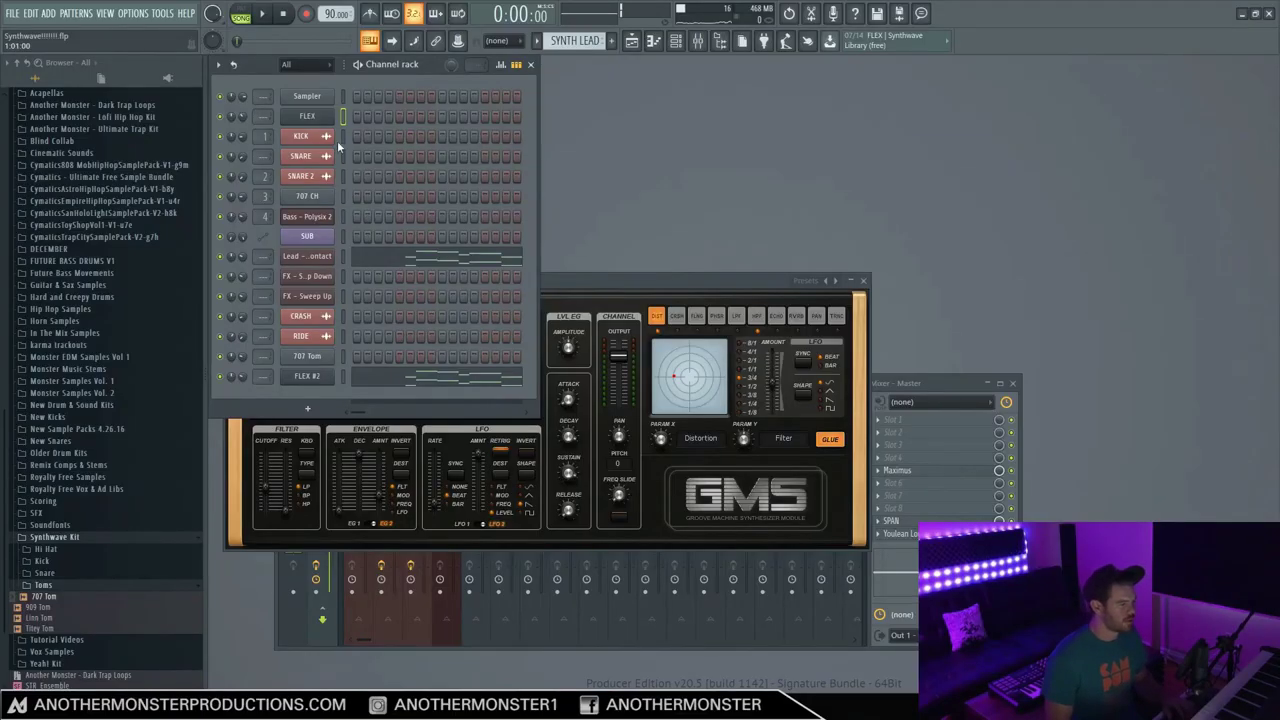
Step: Open the FLEX channel's piano roll in Pattern 6 and draw rising arp notes A5, C6, E6 and A6 an eighth note apart
right_click(318, 114)
left_click(365, 117)
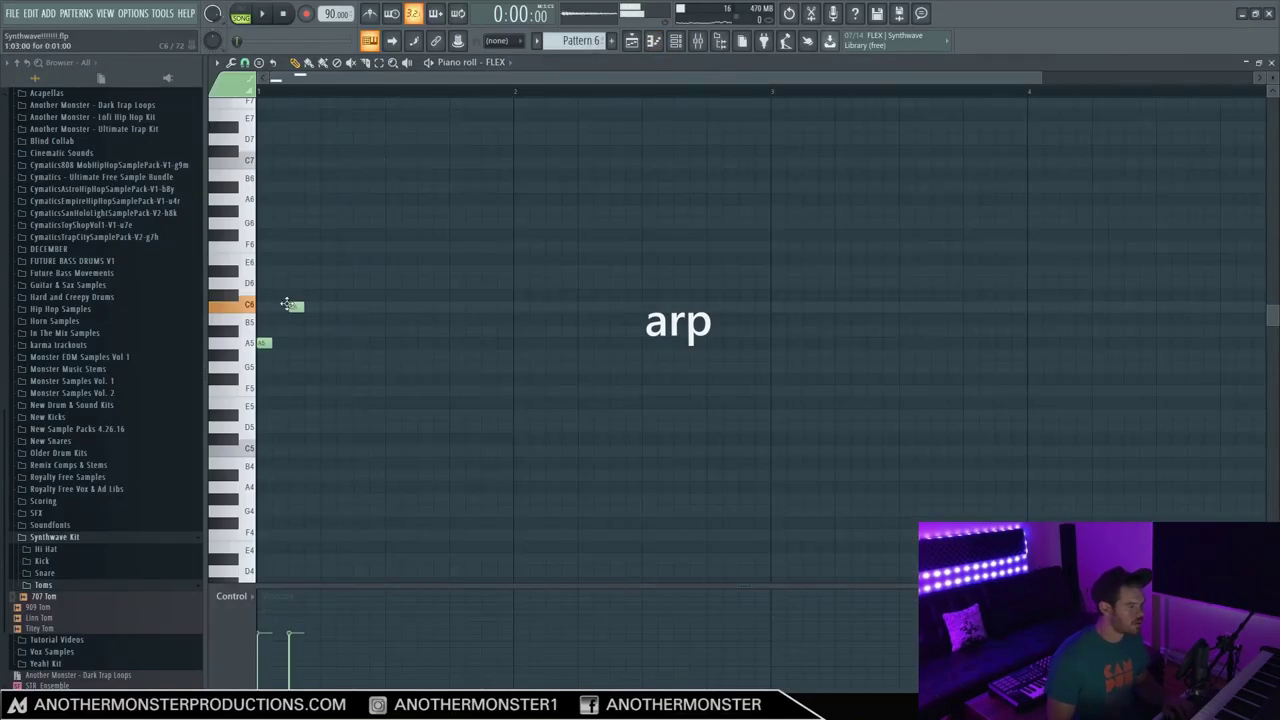
left_click_drag(321, 247, 320, 264)
left_click(357, 204)
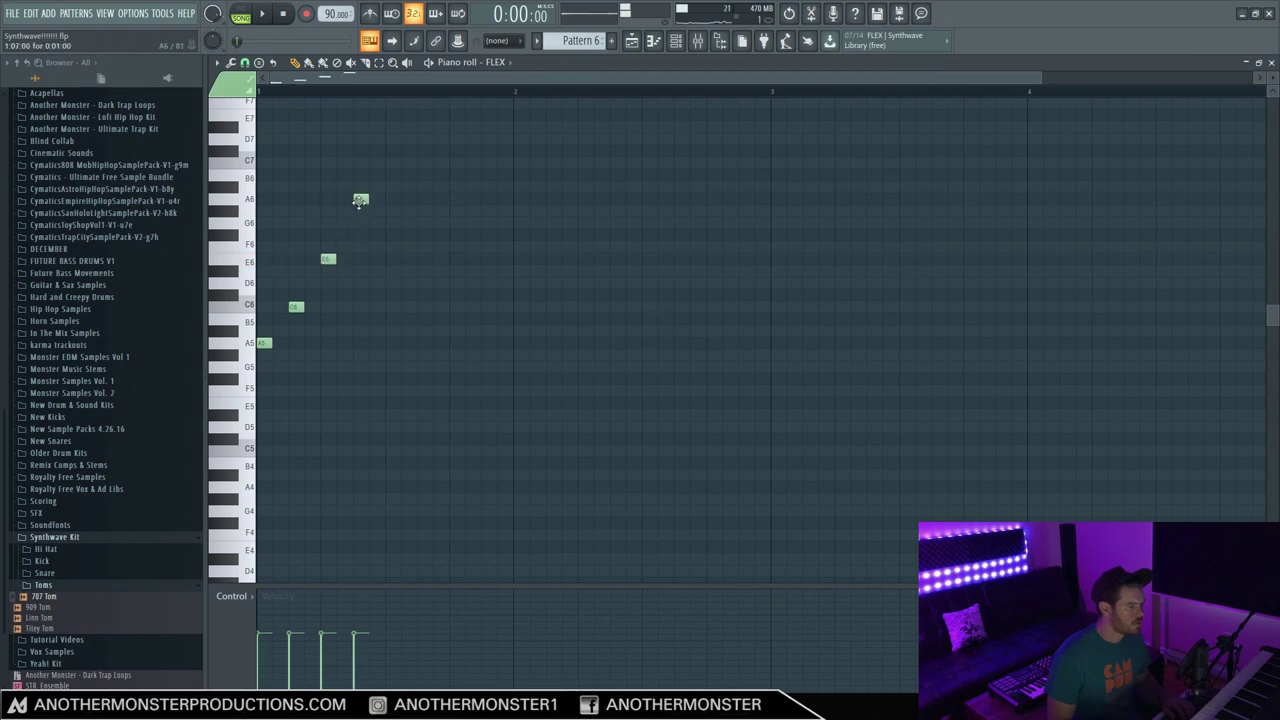
Step: Extend the arp up through C7, E7 and F7 and back down to A5 in sixteenth-note steps, and play the pattern
left_click(392, 163)
scroll(410, 205, "up", 3)
left_click(424, 222)
left_click(456, 211)
left_click(520, 272)
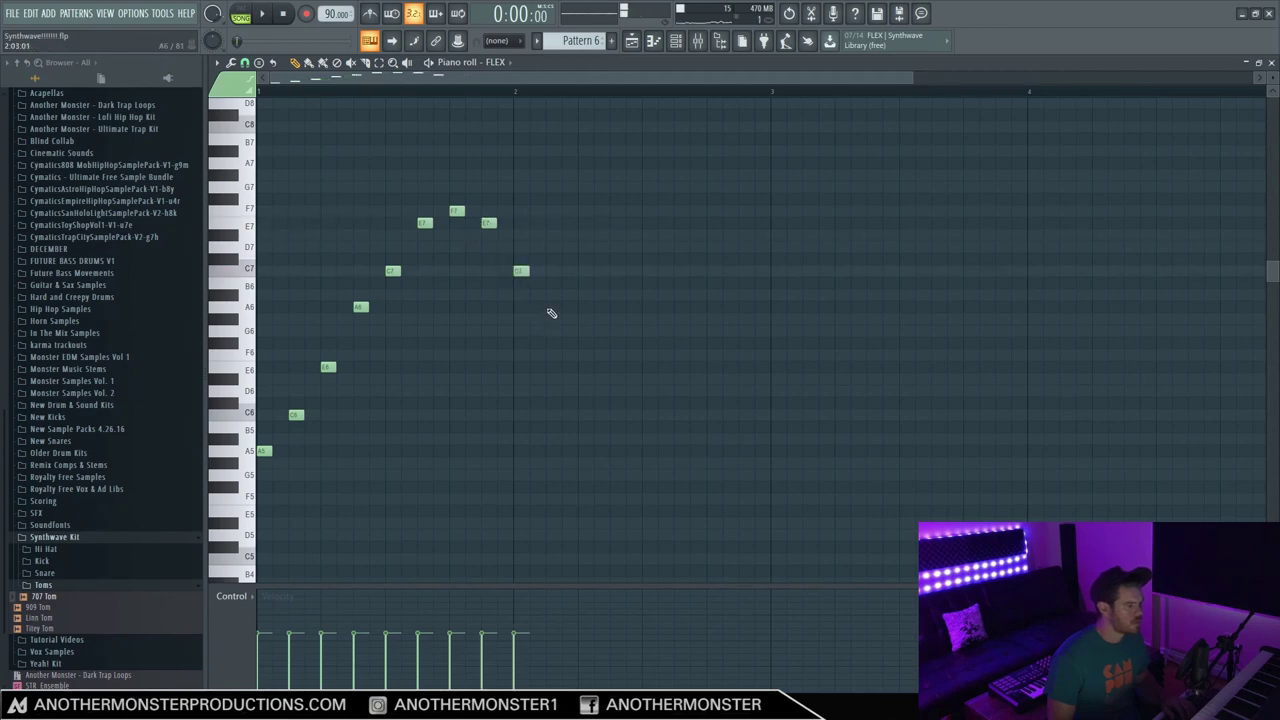
key("space")
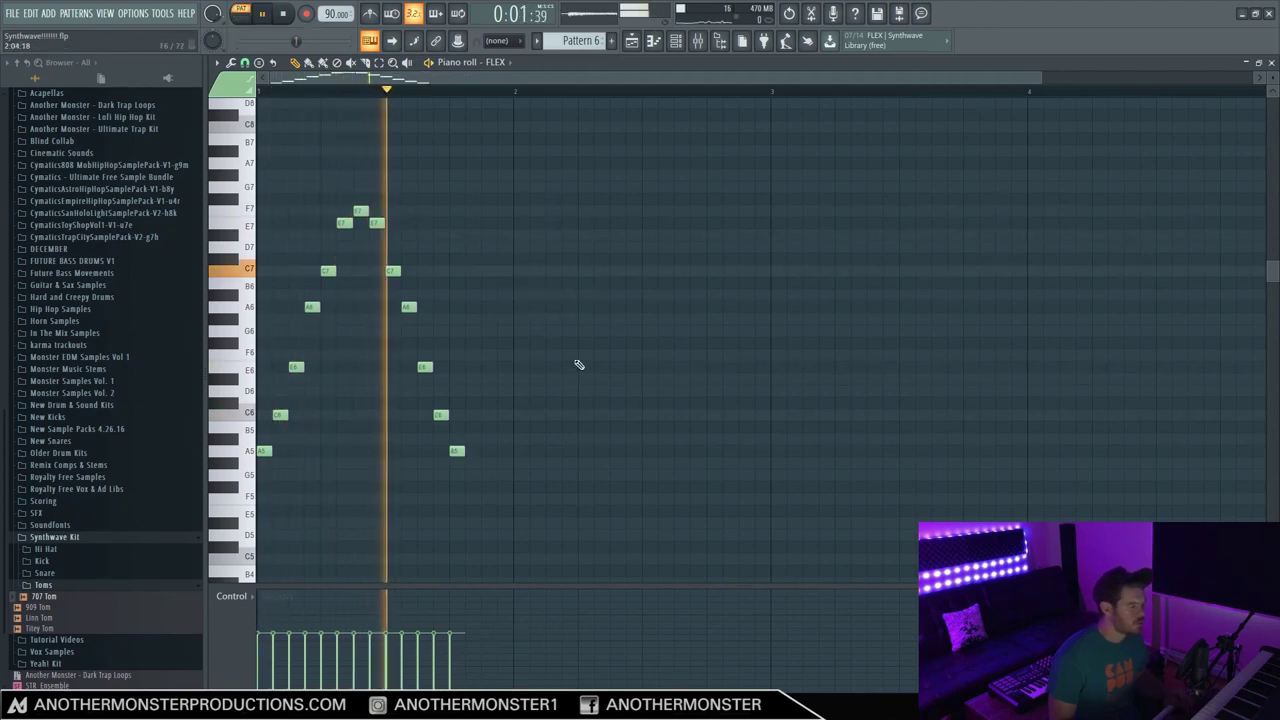
key("space")
Step: Fill the end of the arp's bar with the descending low notes F5, E5 and C5
left_click_drag(468, 488, 470, 506)
left_click(486, 513)
left_click(491, 549)
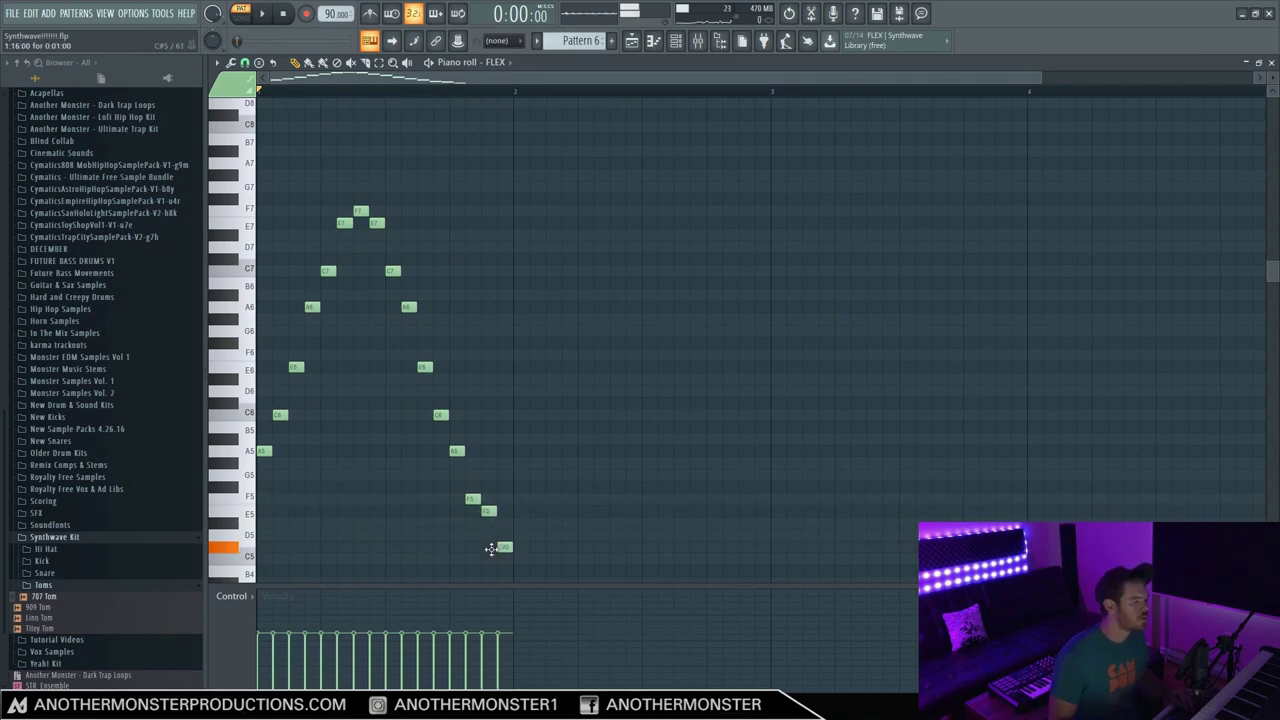
left_click(494, 560)
Step: Place Pattern 6 on Track 13 at bars 1, 2 and 3 of the playlist
key("F5")
key("space")
left_click(580, 449)
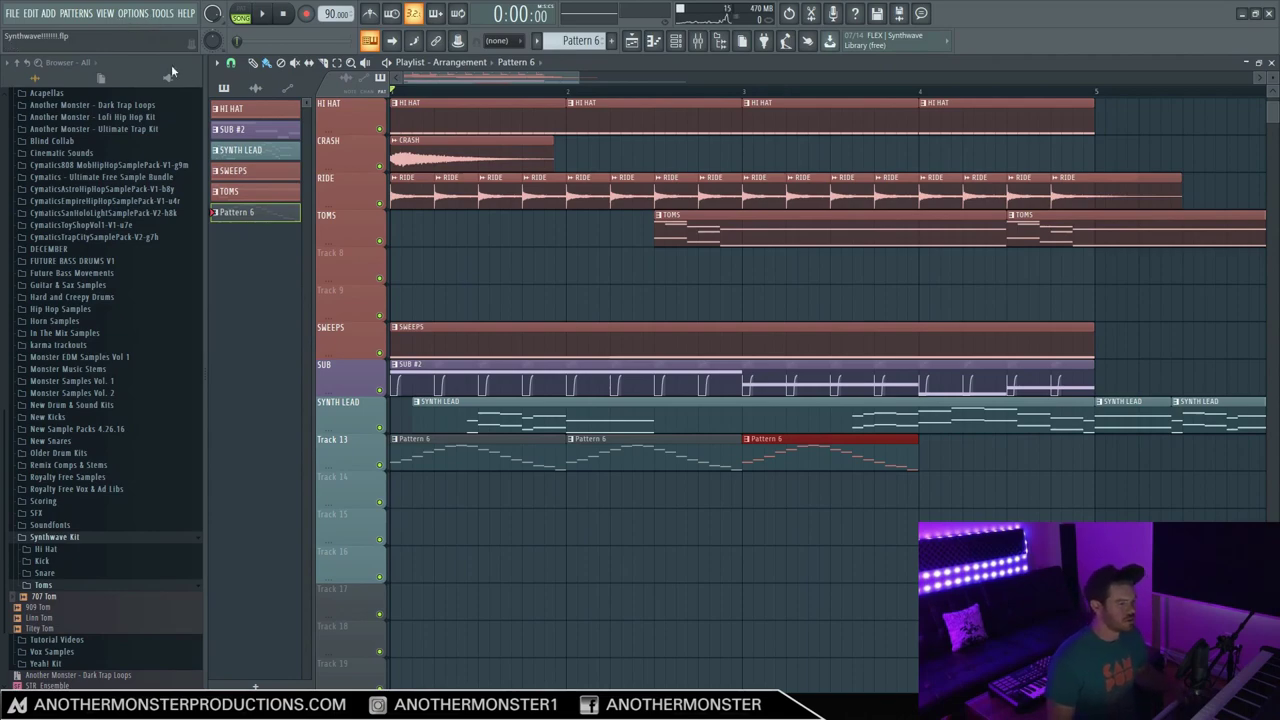
Step: Set the project's timebase to 24 PPQ in the project settings
key("F10")
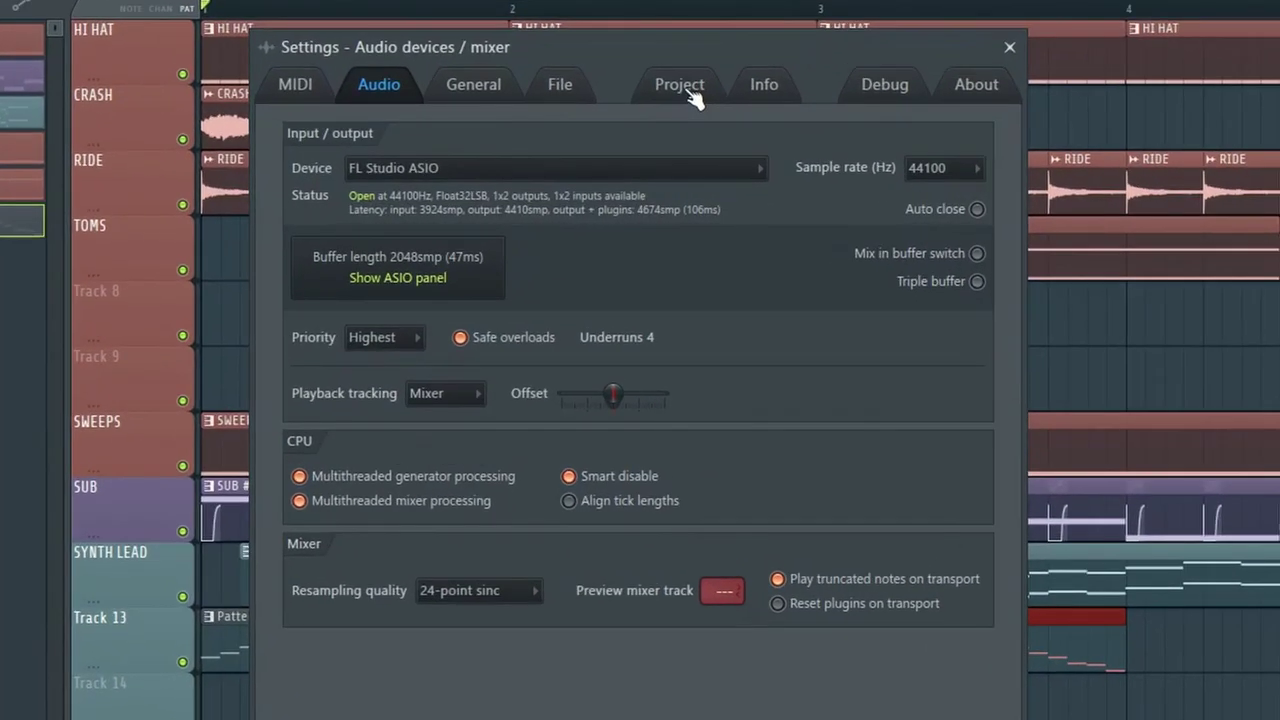
left_click(676, 133)
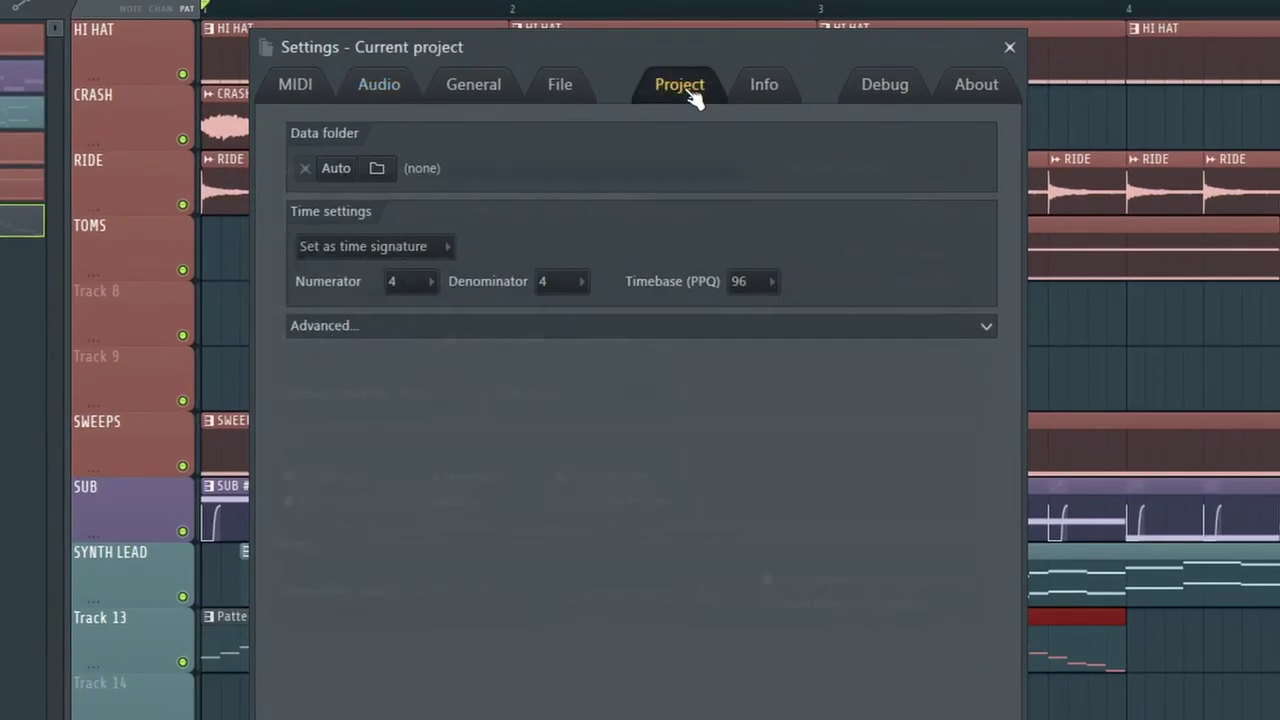
left_click(749, 281)
left_click(737, 305)
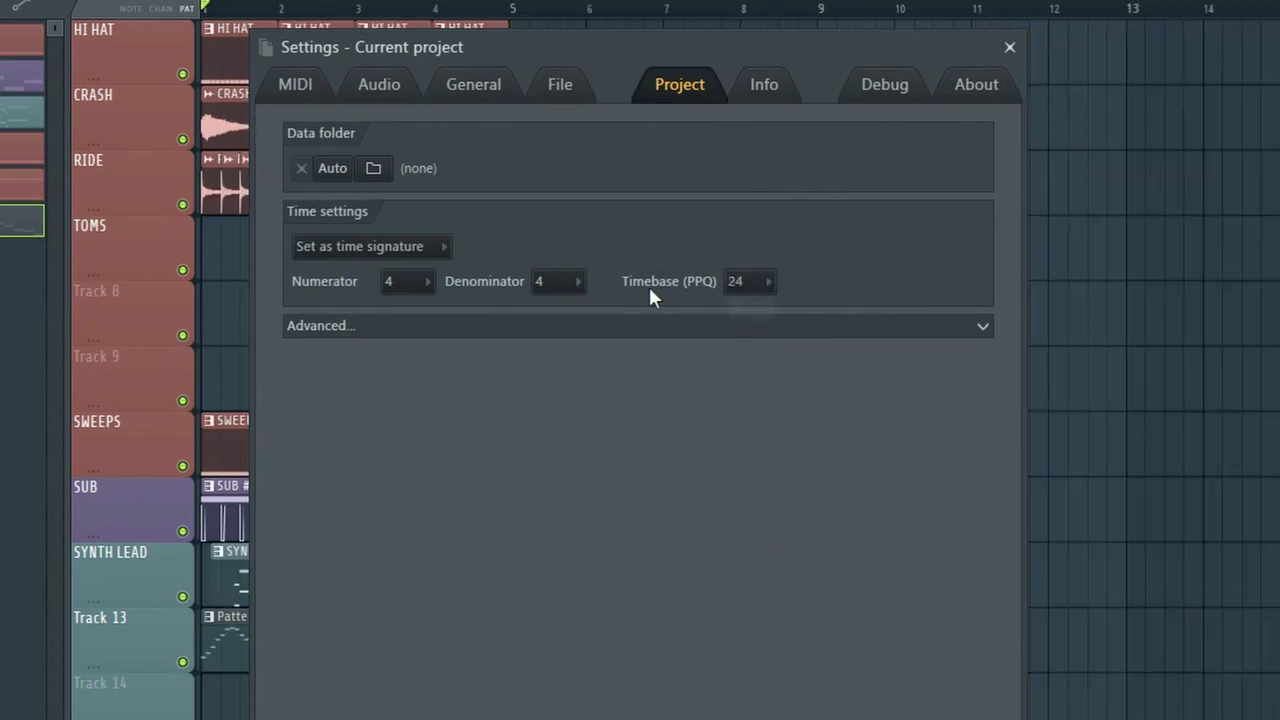
left_click(1010, 46)
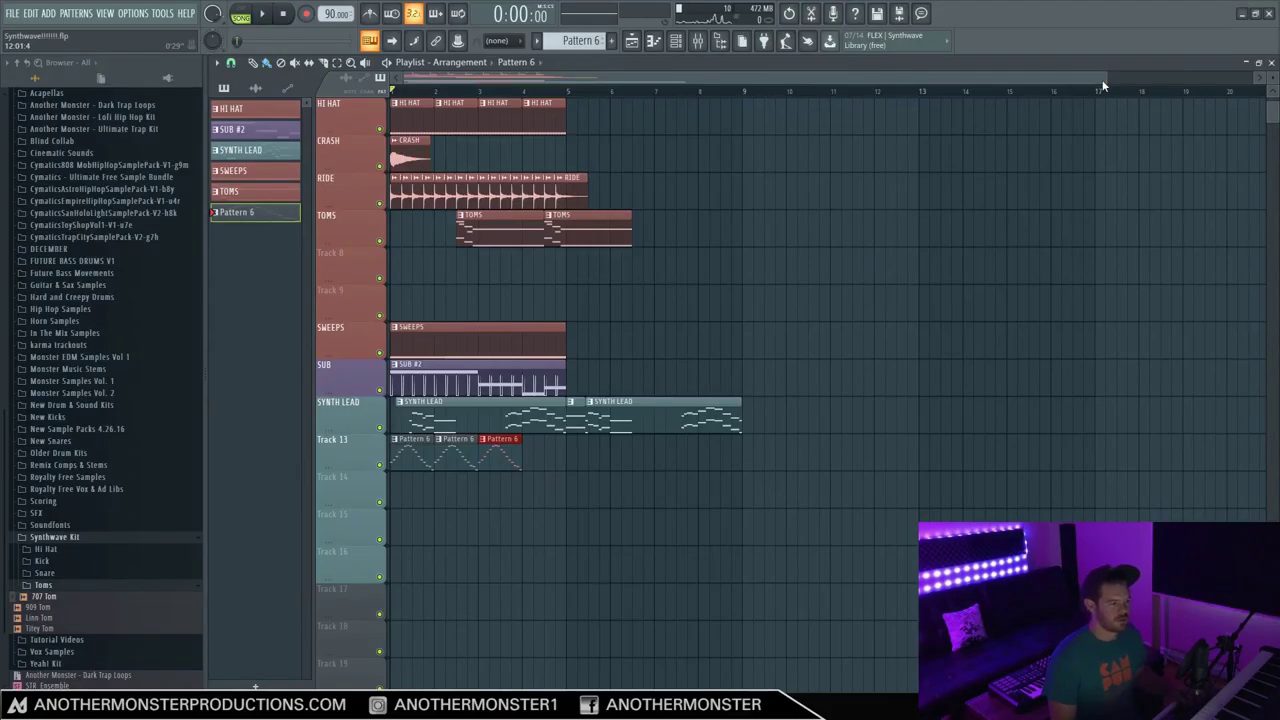
Step: Render Pattern 6 to an audio clip and place it on Track 13 at bar 1
left_click_drag(1108, 79, 690, 79)
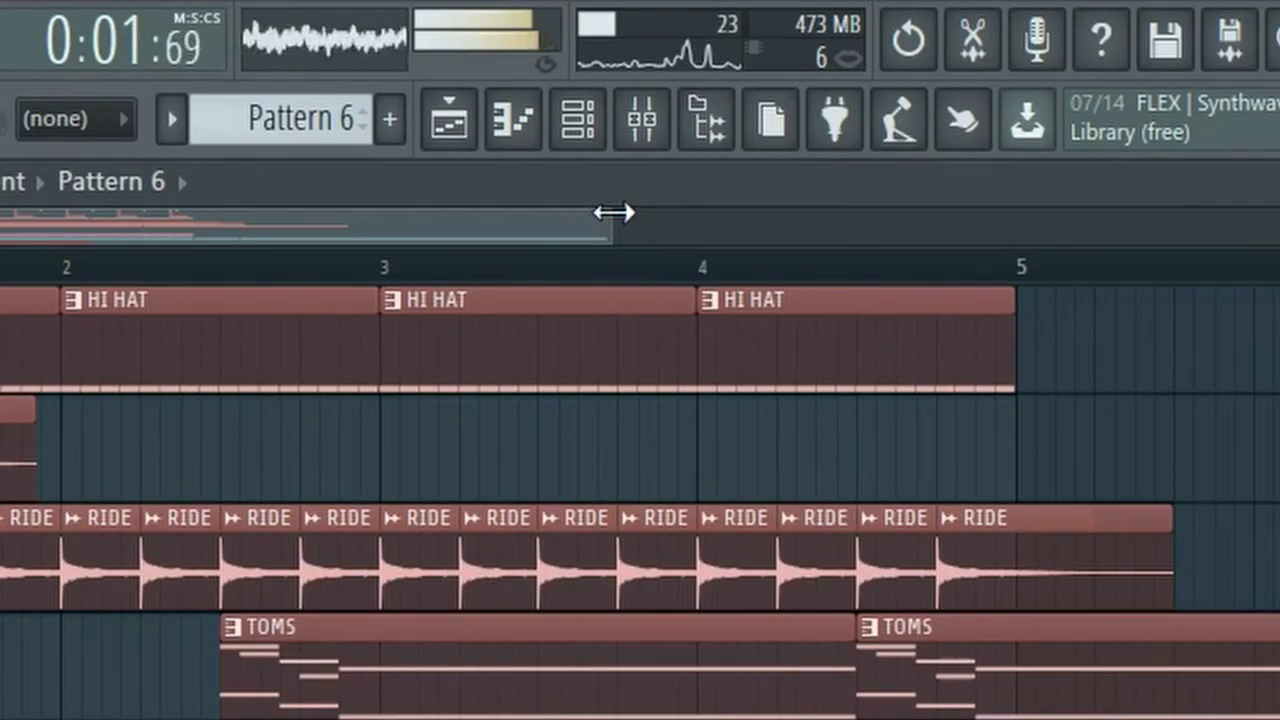
left_click_drag(610, 225, 322, 225)
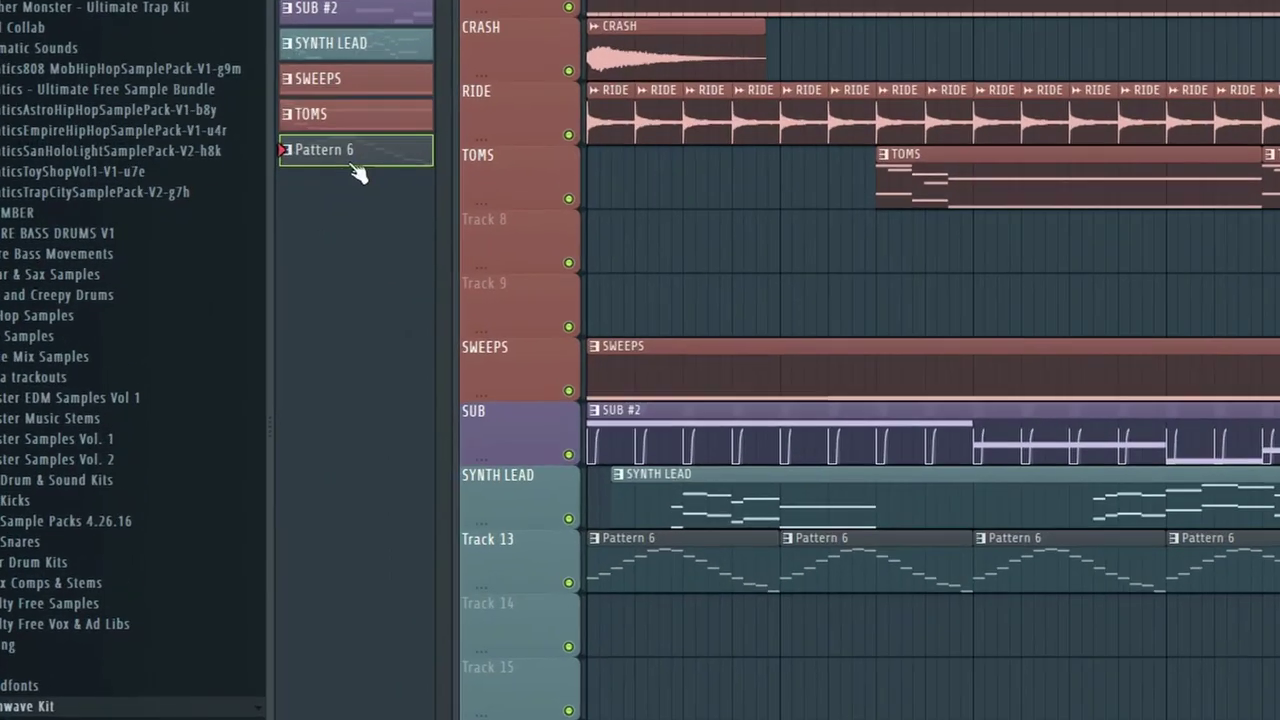
right_click(356, 163)
left_click(530, 621)
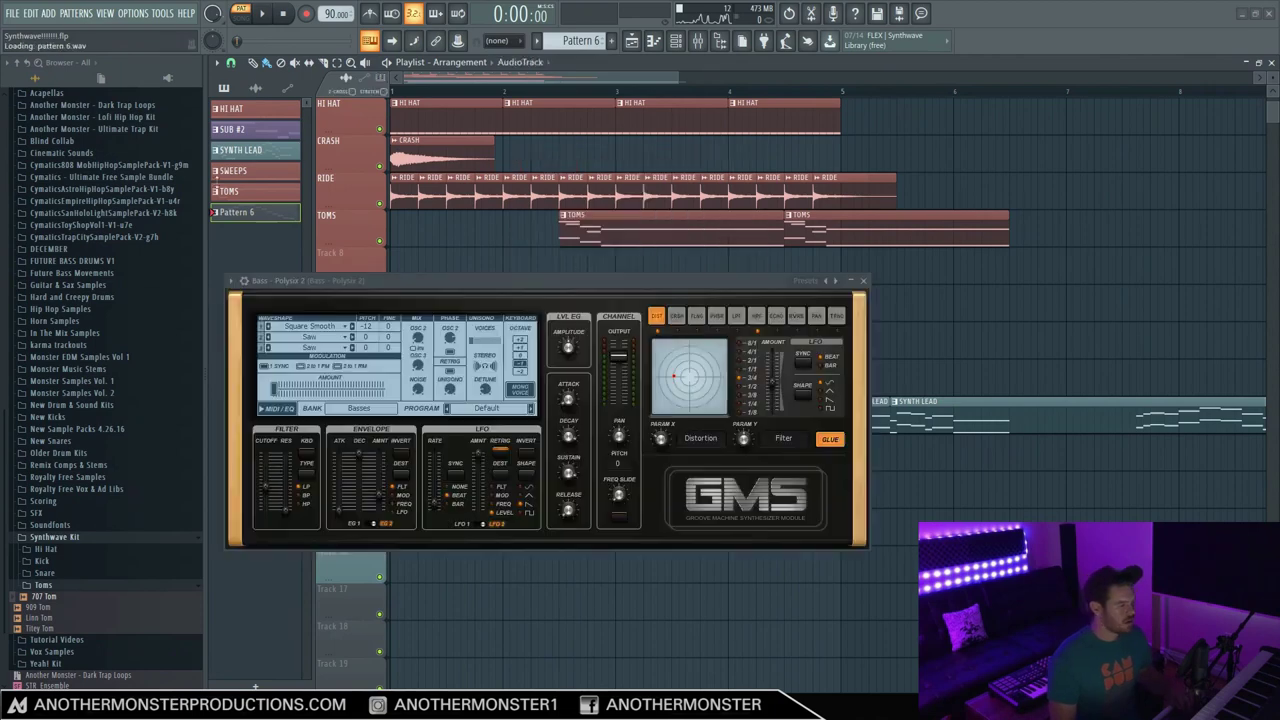
left_click(865, 280)
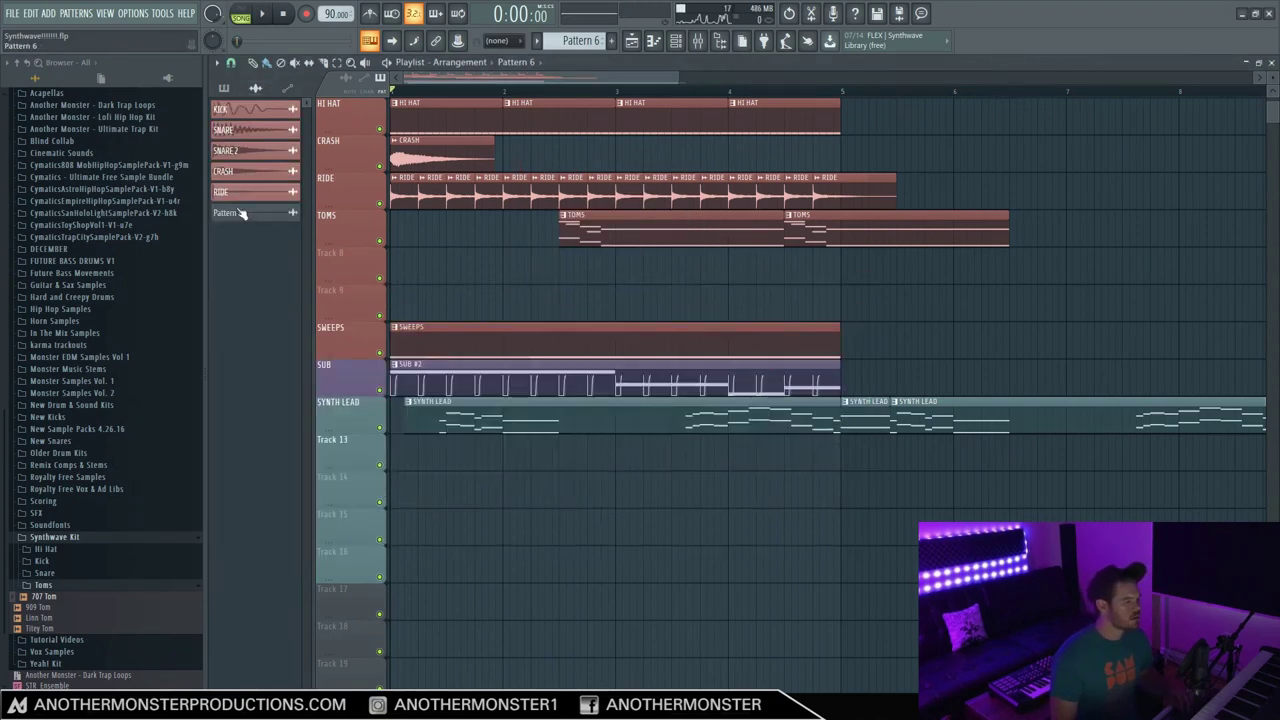
left_click_drag(244, 214, 438, 458)
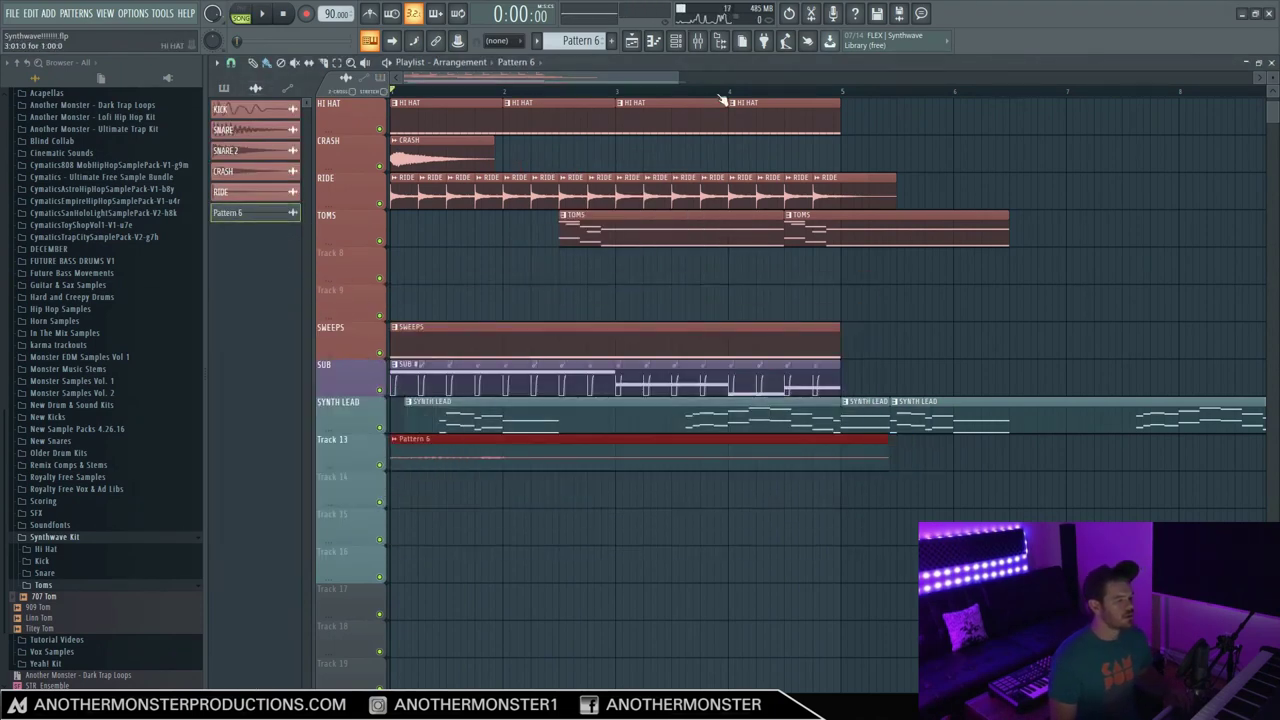
Step: Repeat the Pattern 6 audio clip on Track 13 at bars 2, 3 and 4, and play the song while toggling that track's mute
key("F5")
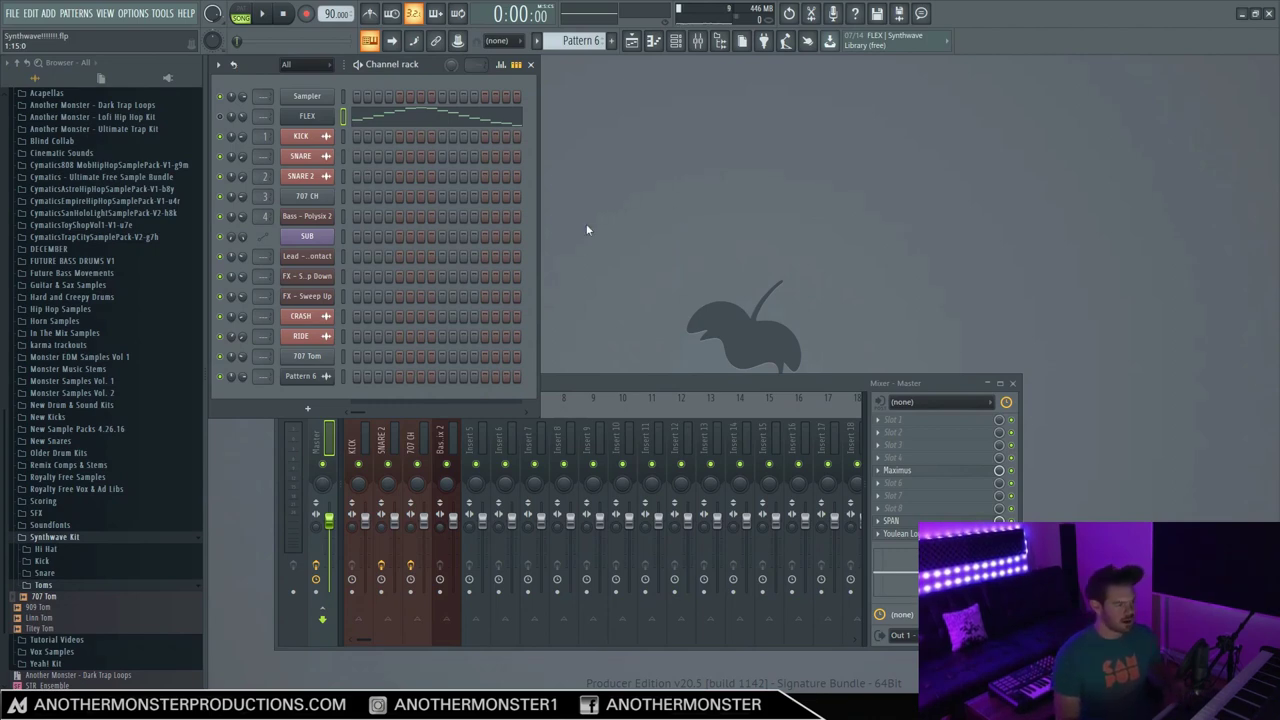
key("F5")
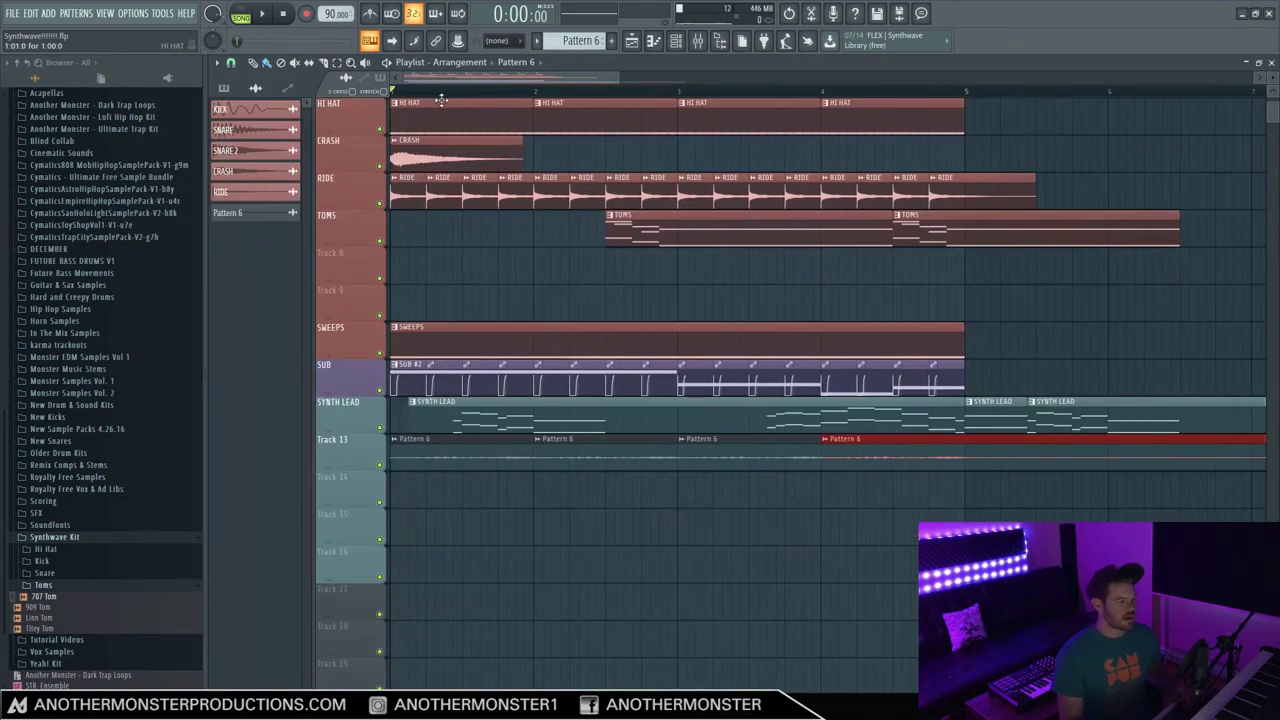
key("space")
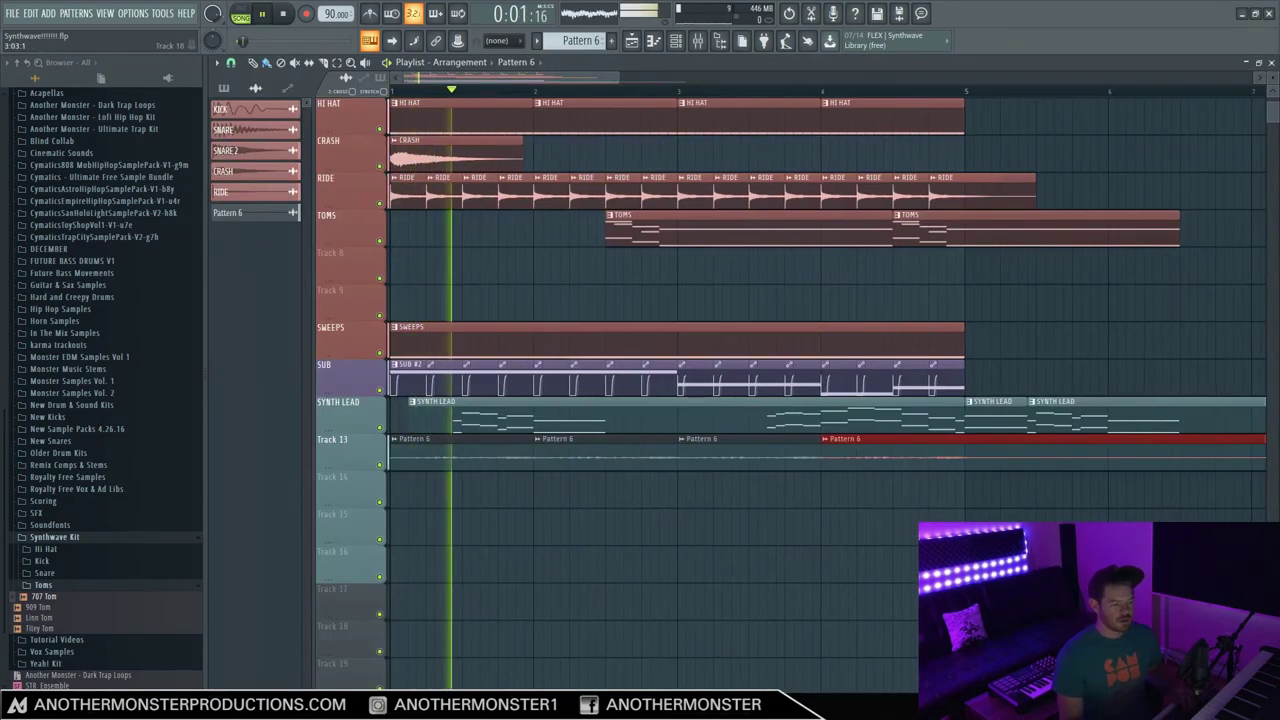
left_click(379, 465, "ctrl")
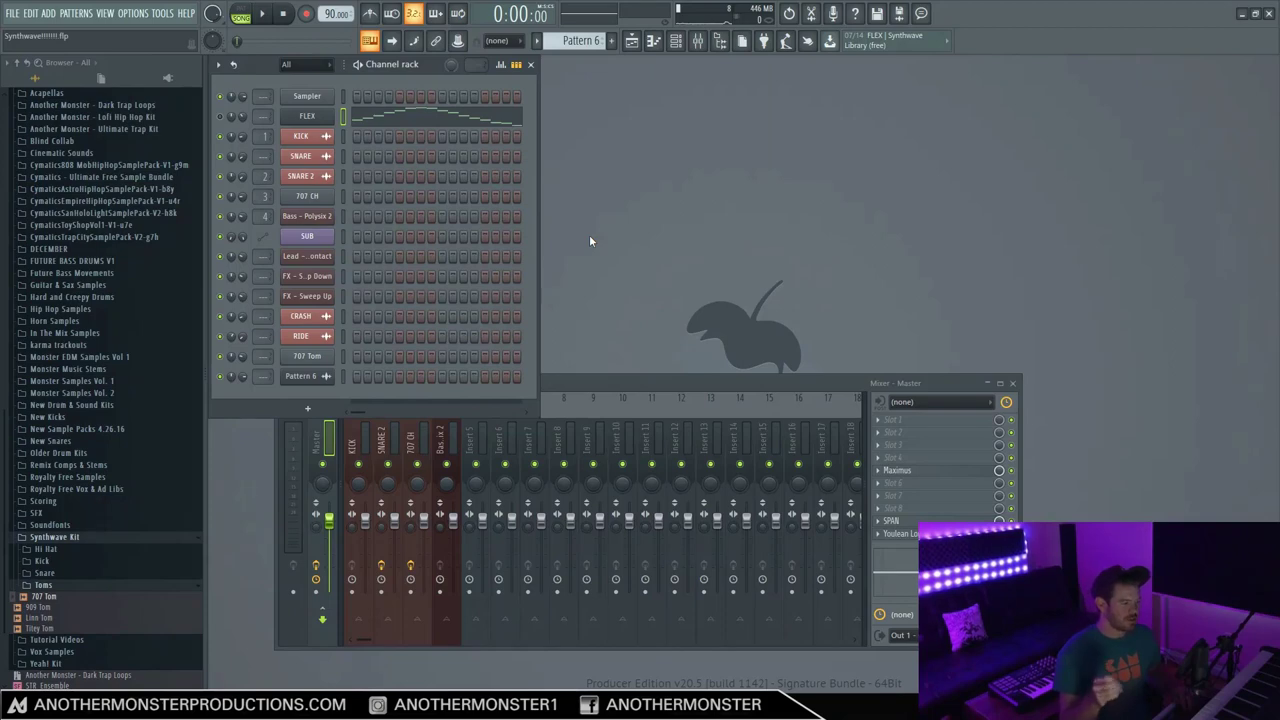
Step: Add a GMS channel and load the Pad - 80's Heaven preset from Synthwave Essentials
left_click(47, 13)
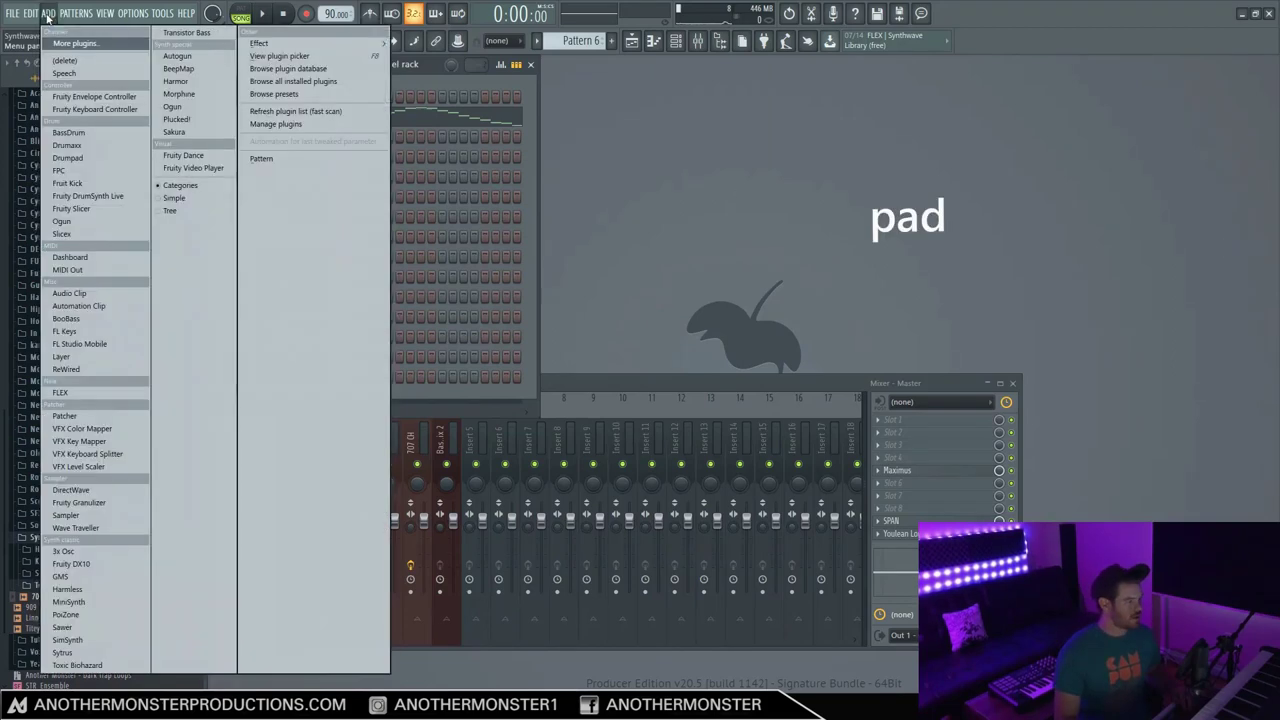
left_click(60, 576)
left_click(224, 128)
mouse_move(250, 164)
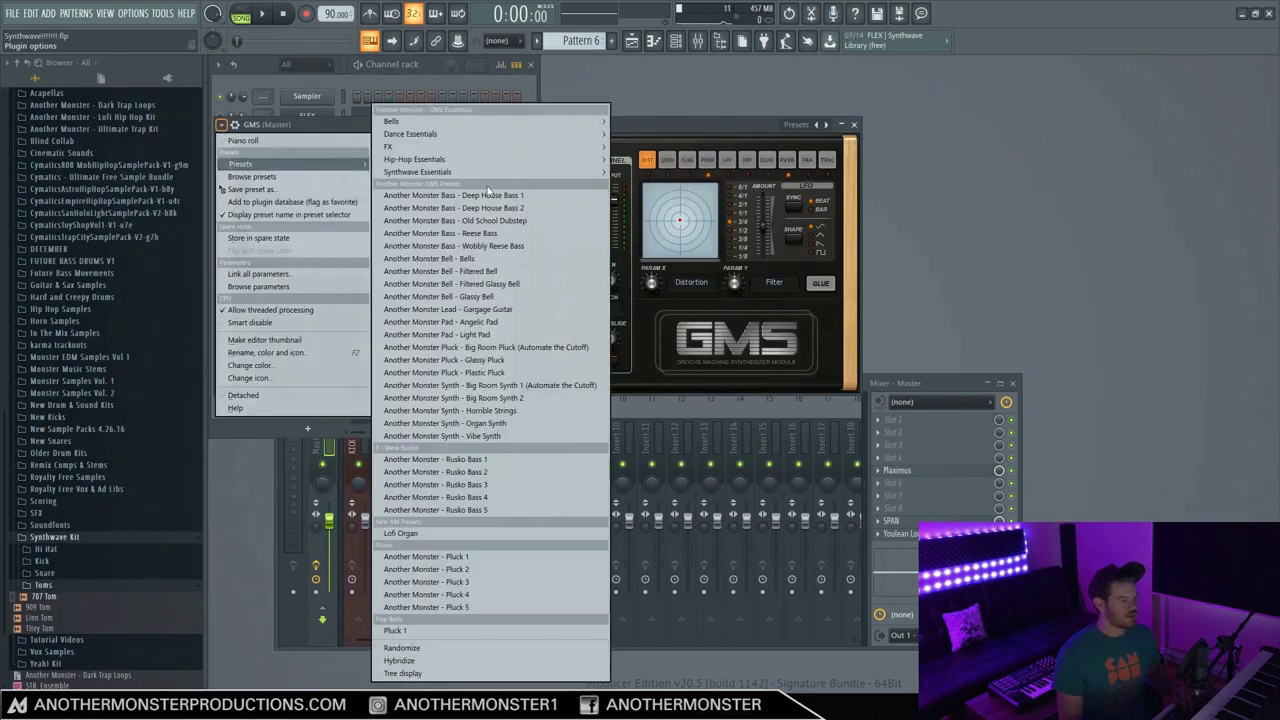
mouse_move(560, 172)
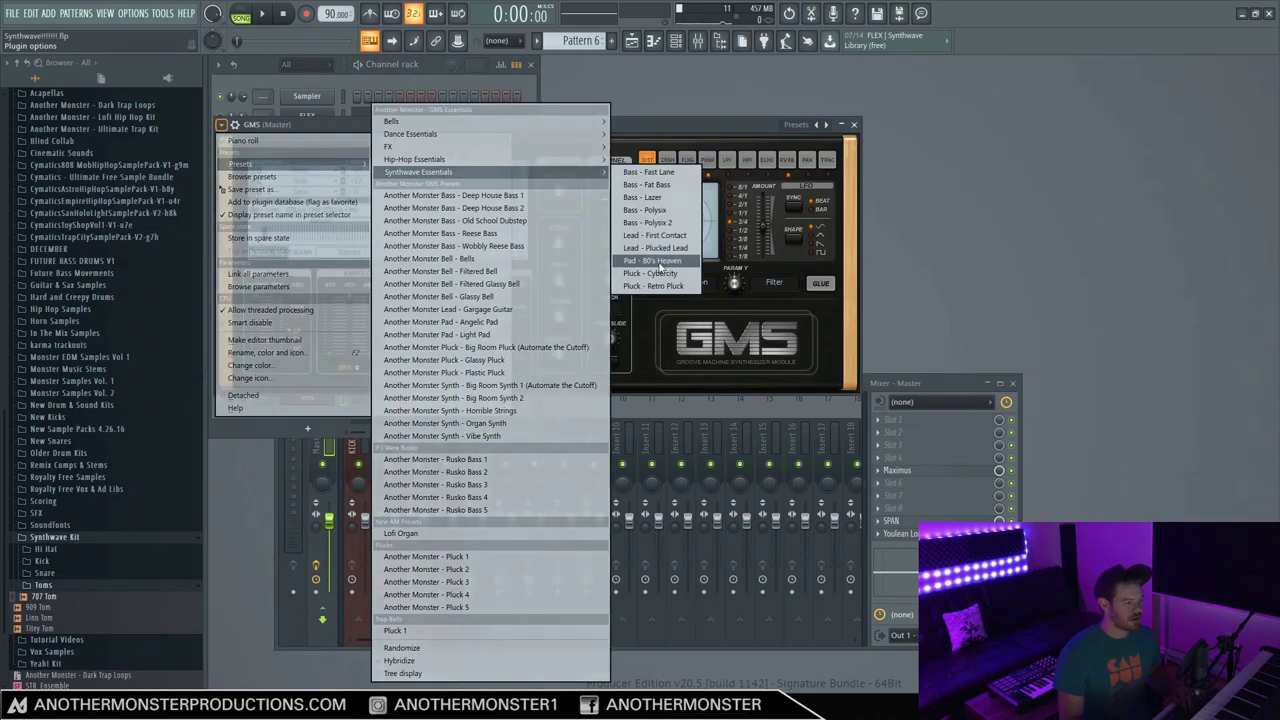
left_click(658, 260)
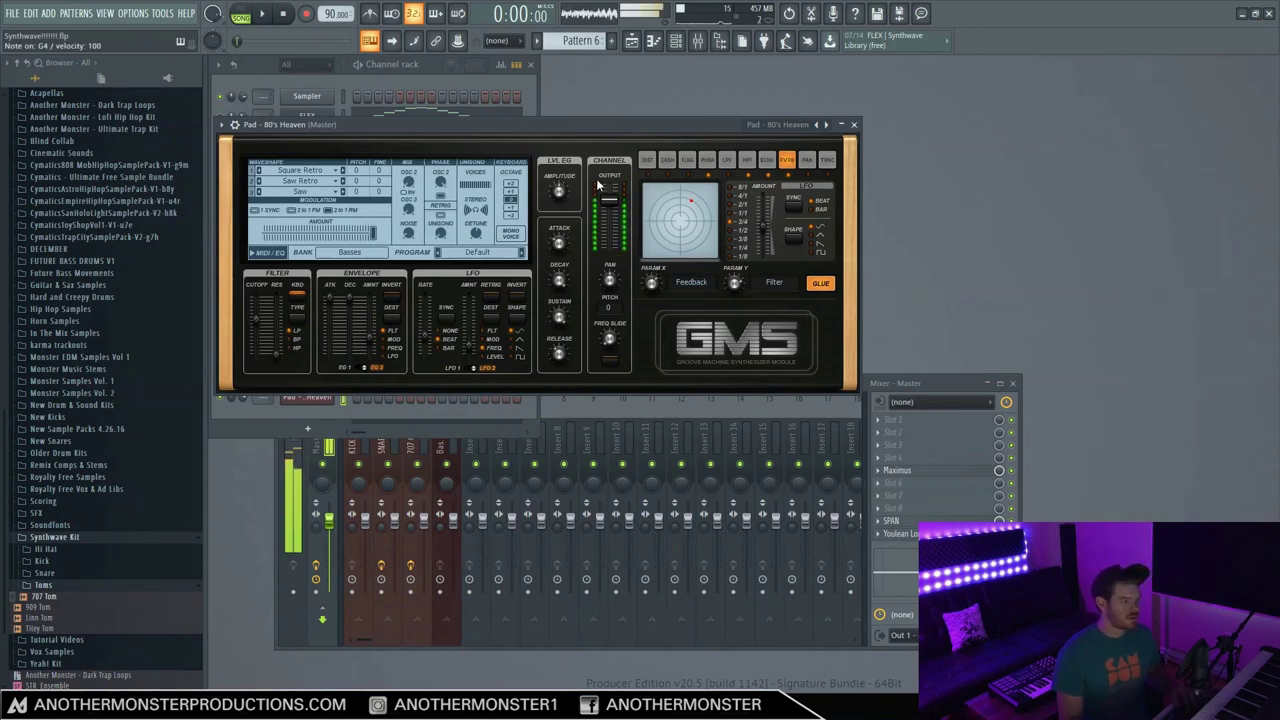
Step: Create Pattern 7 with four bars of pad chords, A minor, F, D and E minor, doubled an octave up, and play it
key("F6")
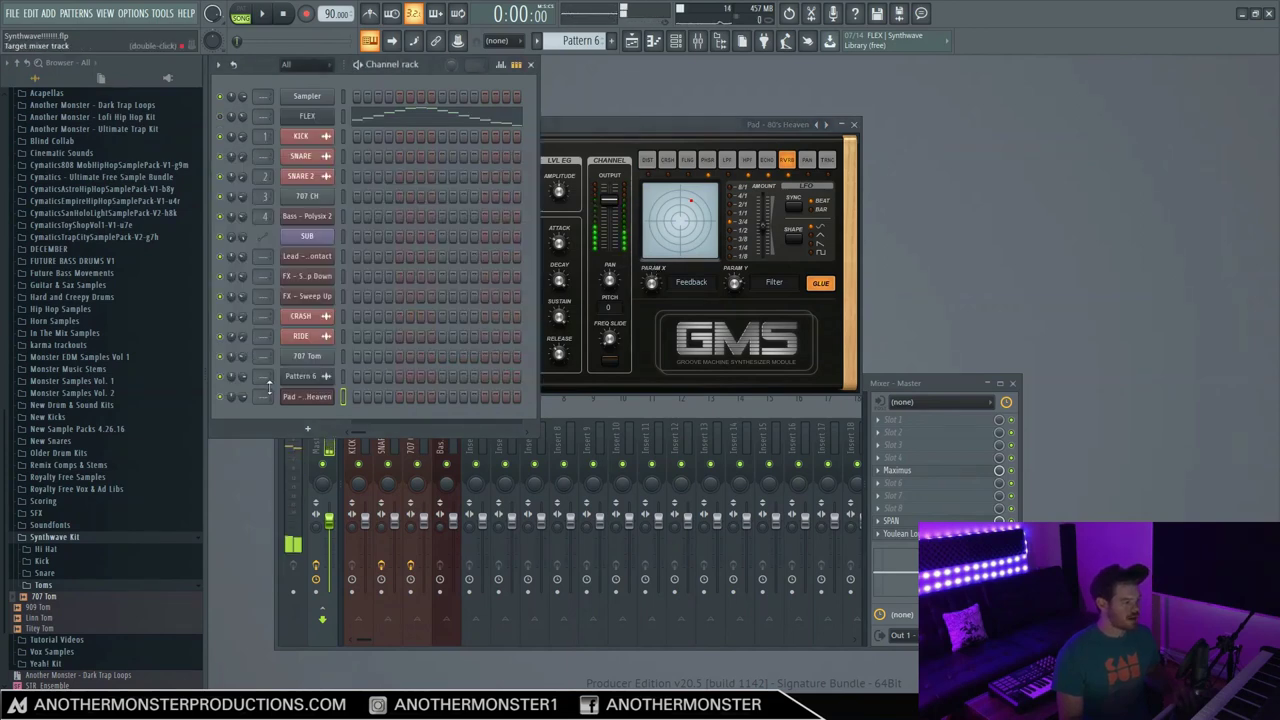
left_click(611, 41)
key("space")
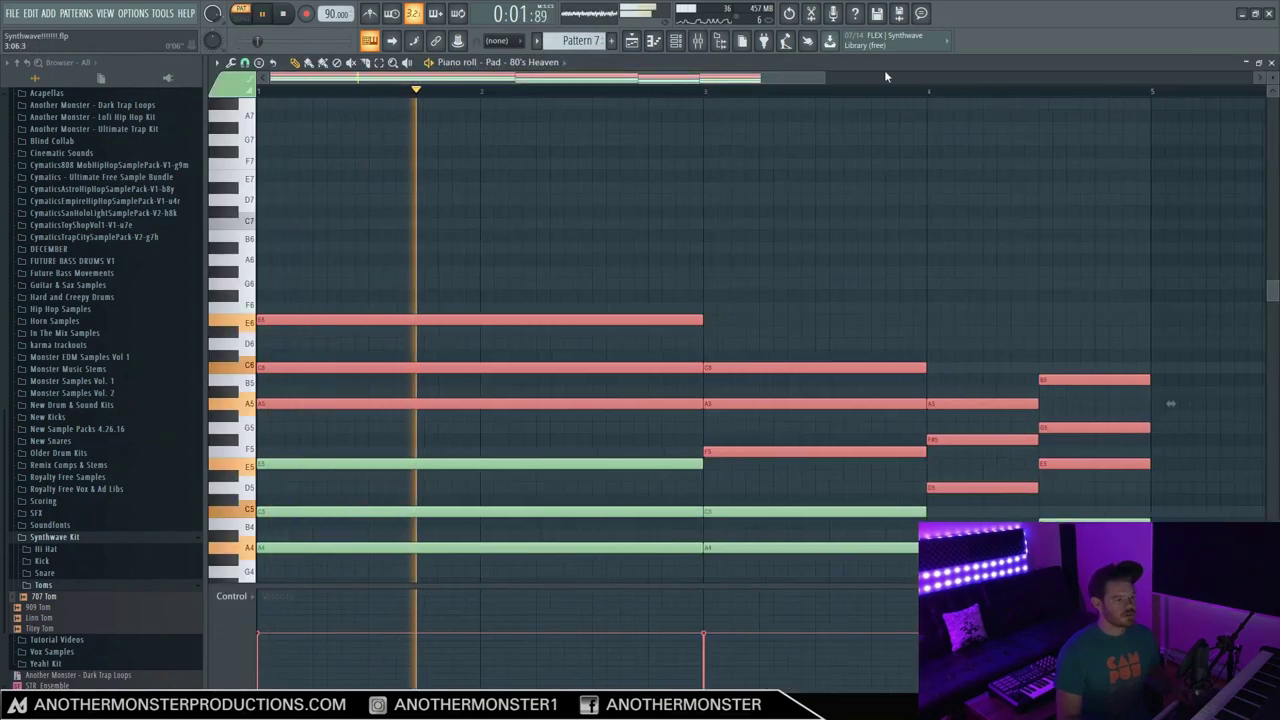
Step: Stop playback and slightly lower the LFO 2 amount of the 80's Heaven pad
key("F7")
key("space")
left_click(649, 158)
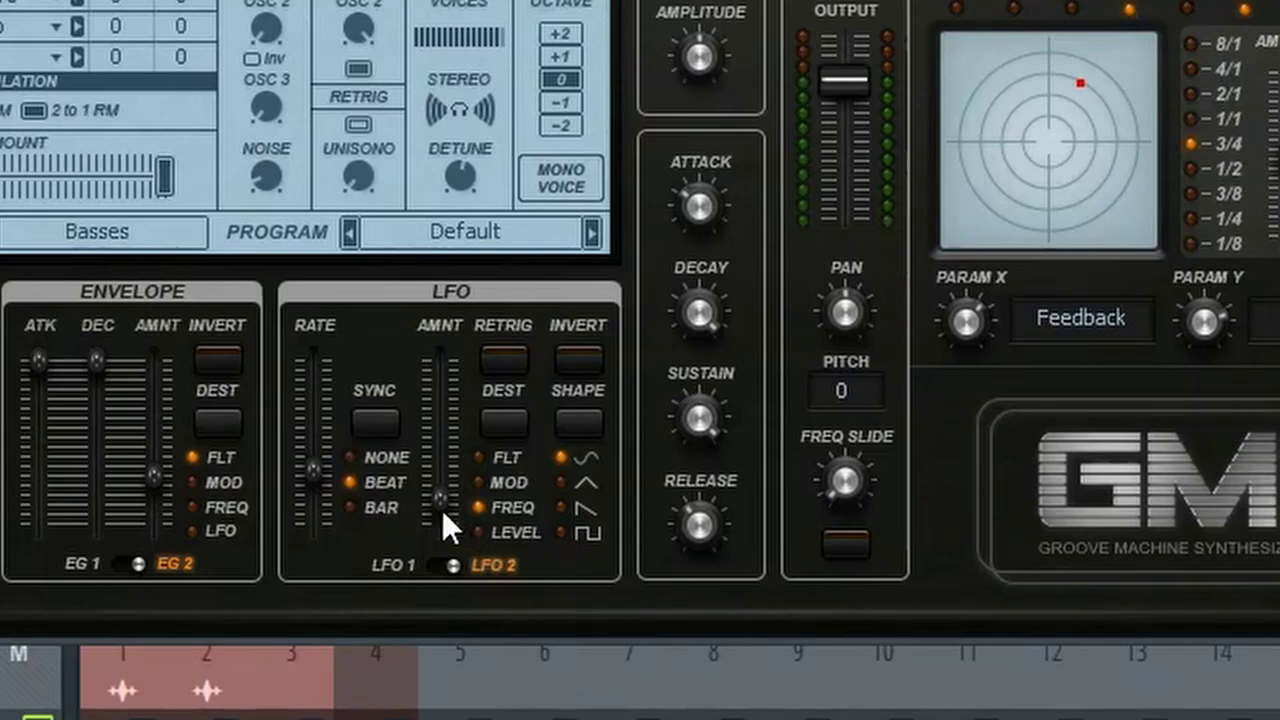
left_click_drag(440, 504, 440, 512)
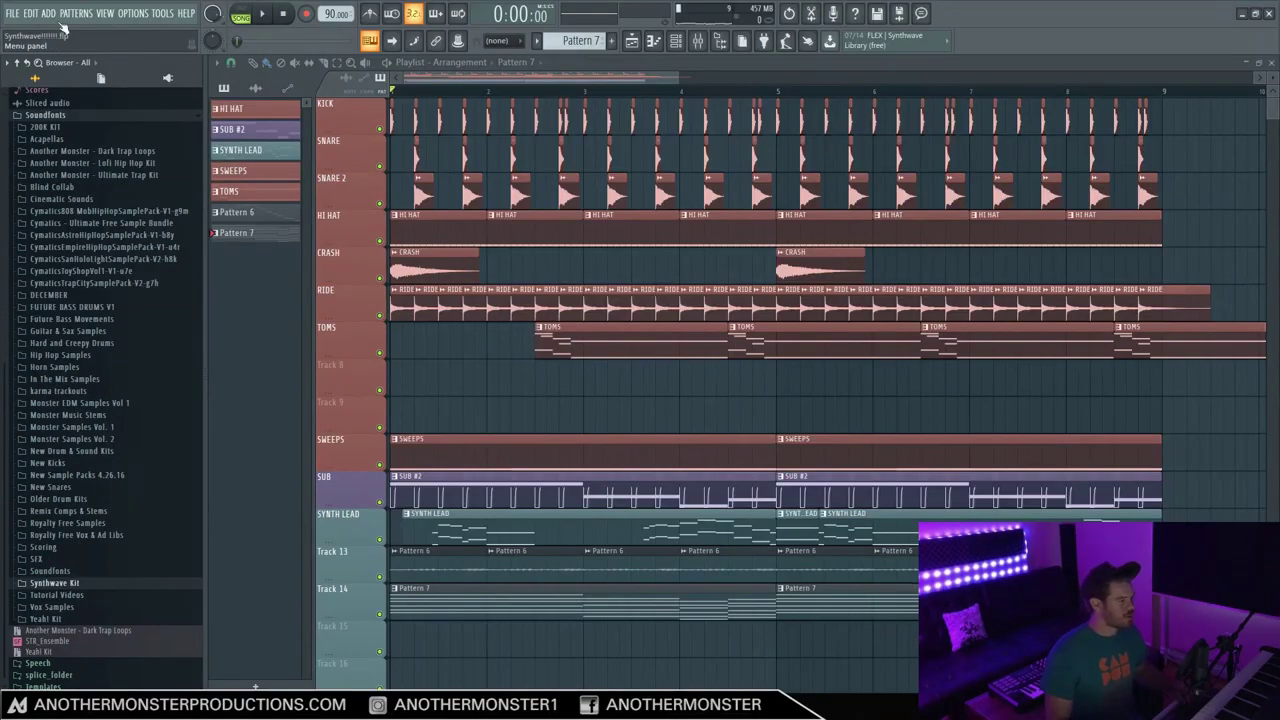
Step: Add another GMS channel with the Lead - Plucked Lead preset from Synthwave Essentials and close its window
left_click(48, 14)
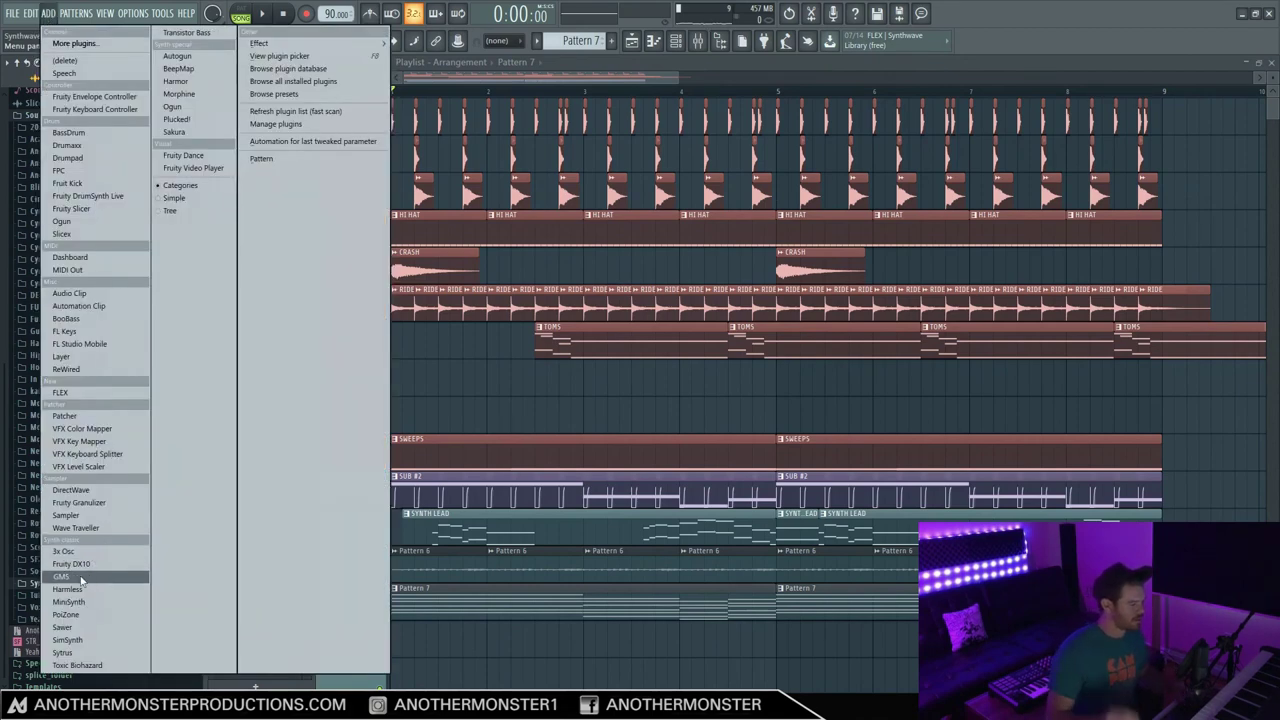
left_click(82, 579)
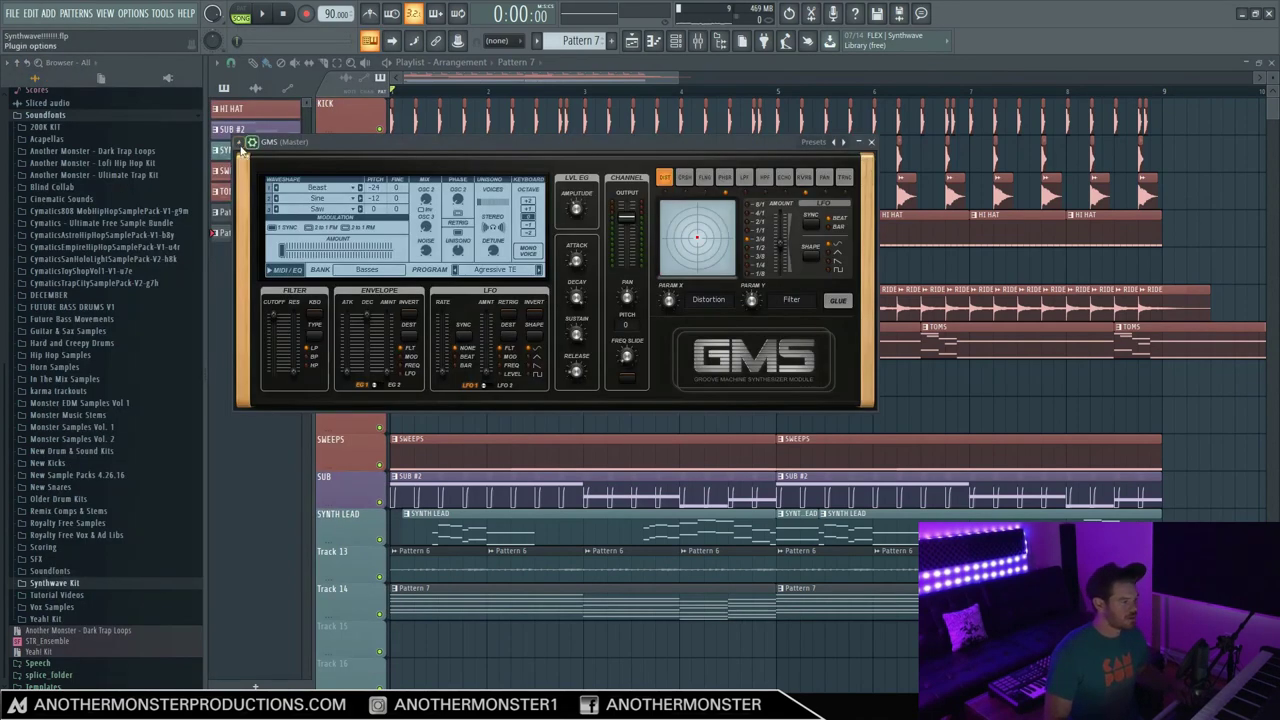
left_click(243, 148)
mouse_move(258, 181)
mouse_move(455, 173)
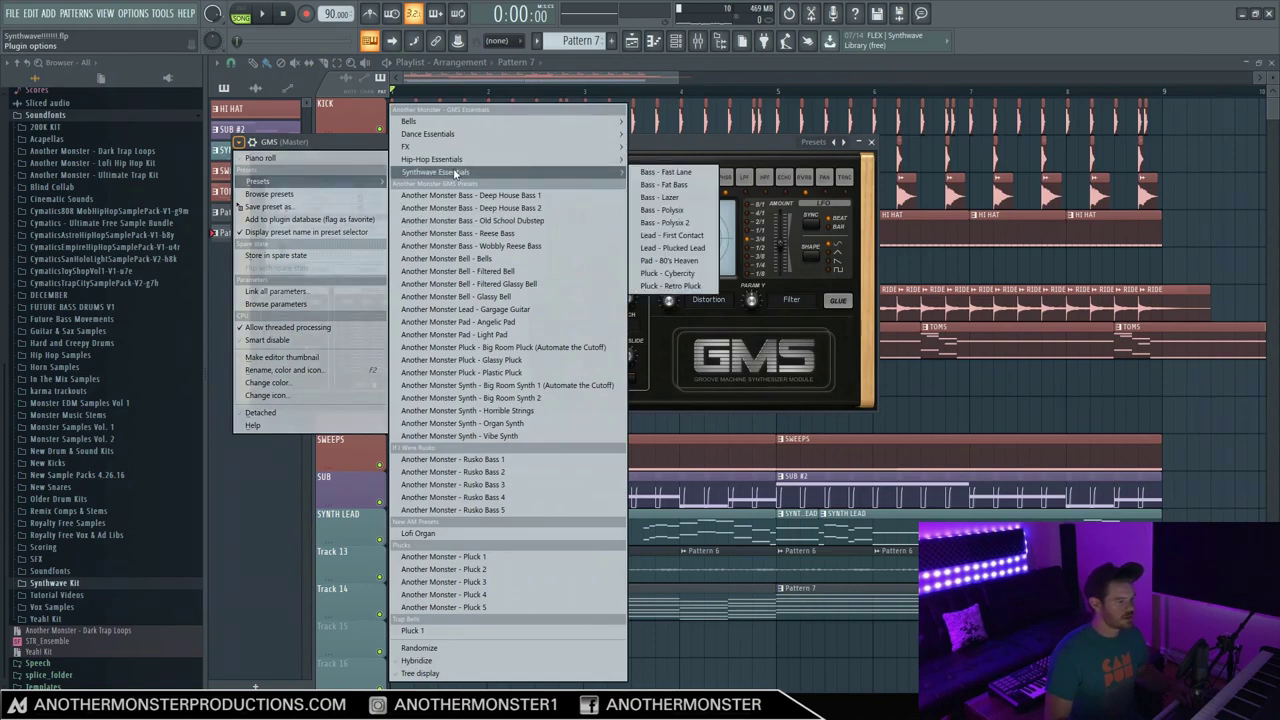
left_click(667, 248)
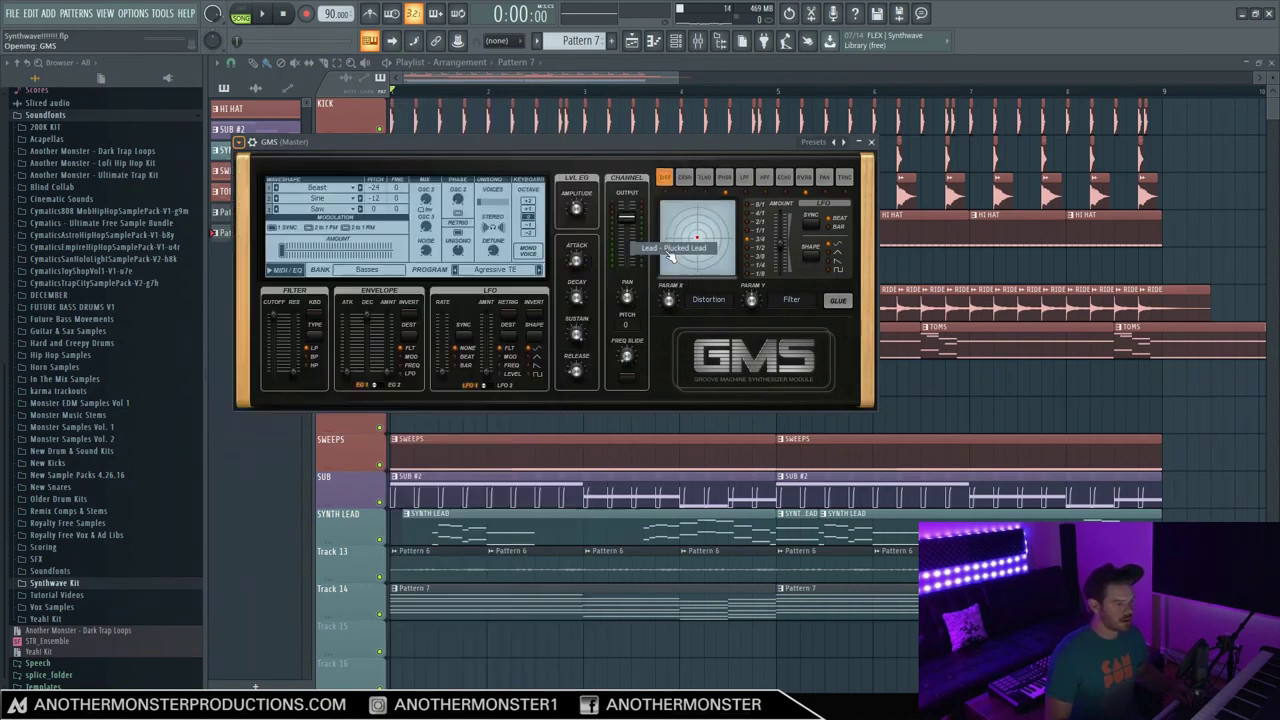
left_click(872, 142)
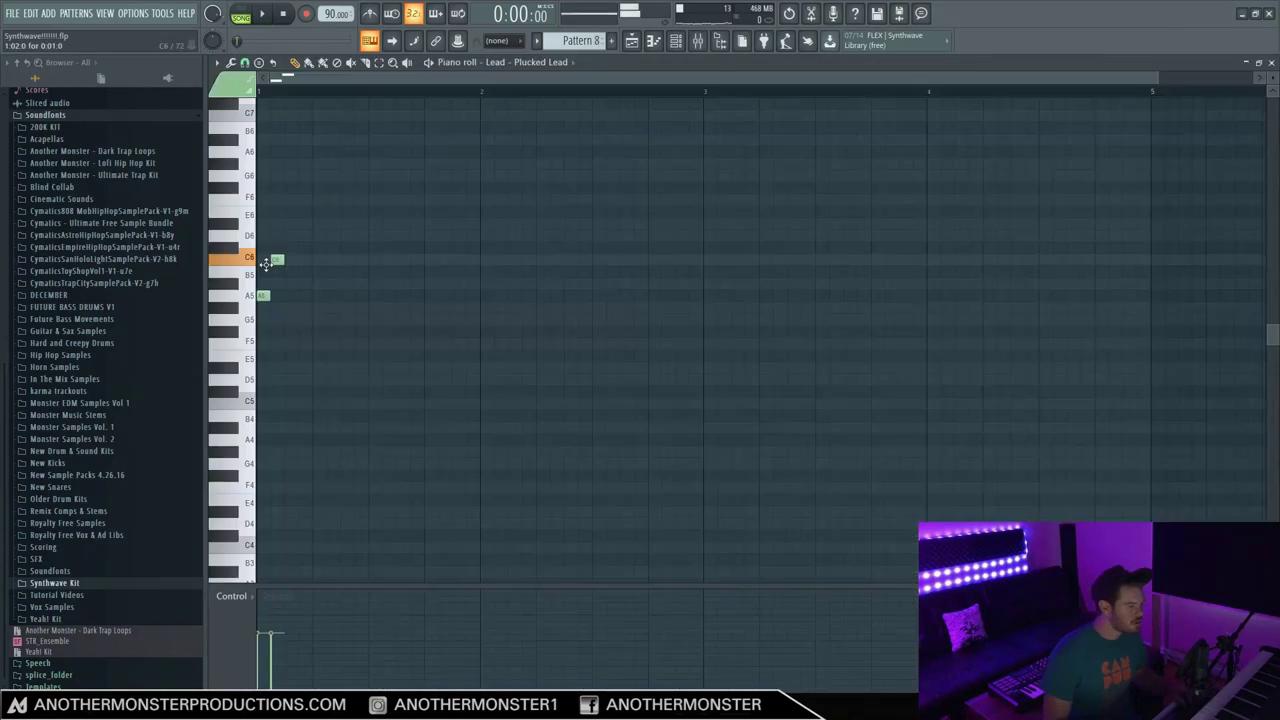
Step: Draw a short rising run of notes for the Plucked Lead in Pattern 8 and play it
left_click(285, 221)
left_click_drag(285, 207, 286, 206)
left_click_drag(296, 159, 292, 143)
left_click(261, 14)
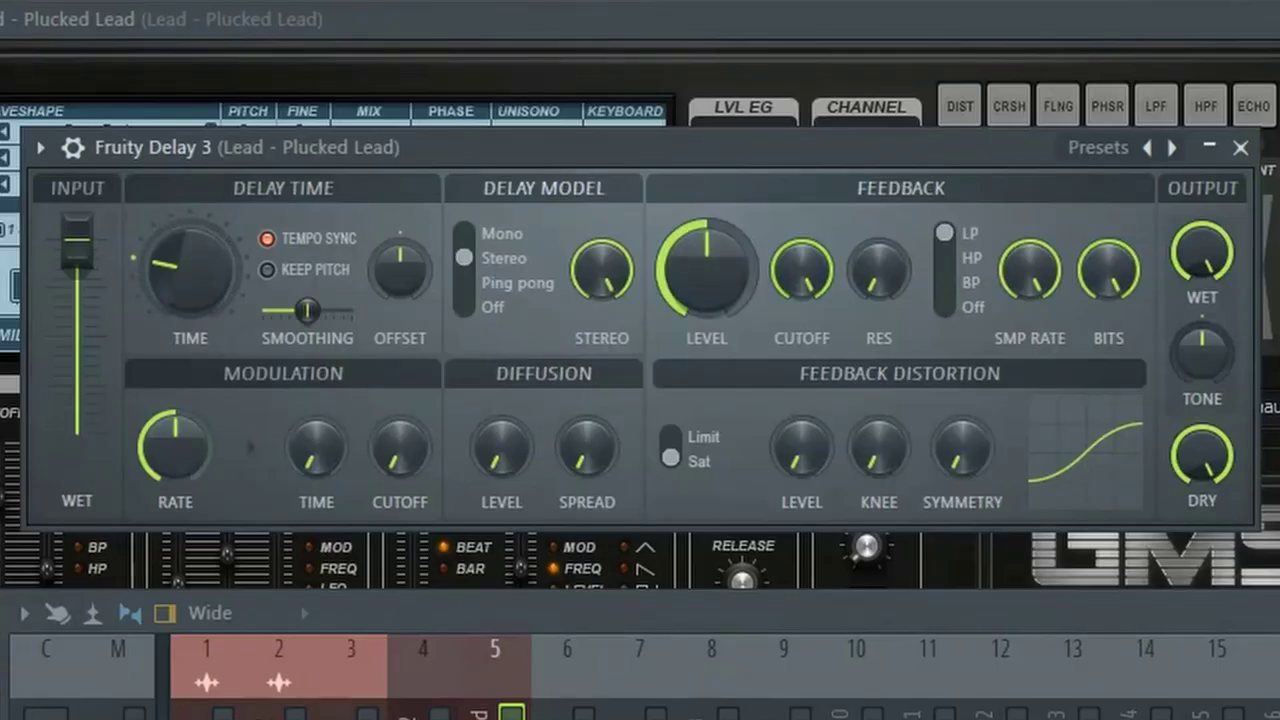
Step: Set the Plucked Lead's Fruity Delay 3 to ping pong, lower its tone, pan it to the right, and raise diffusion level and spread
left_click_drag(1202, 350, 1202, 372)
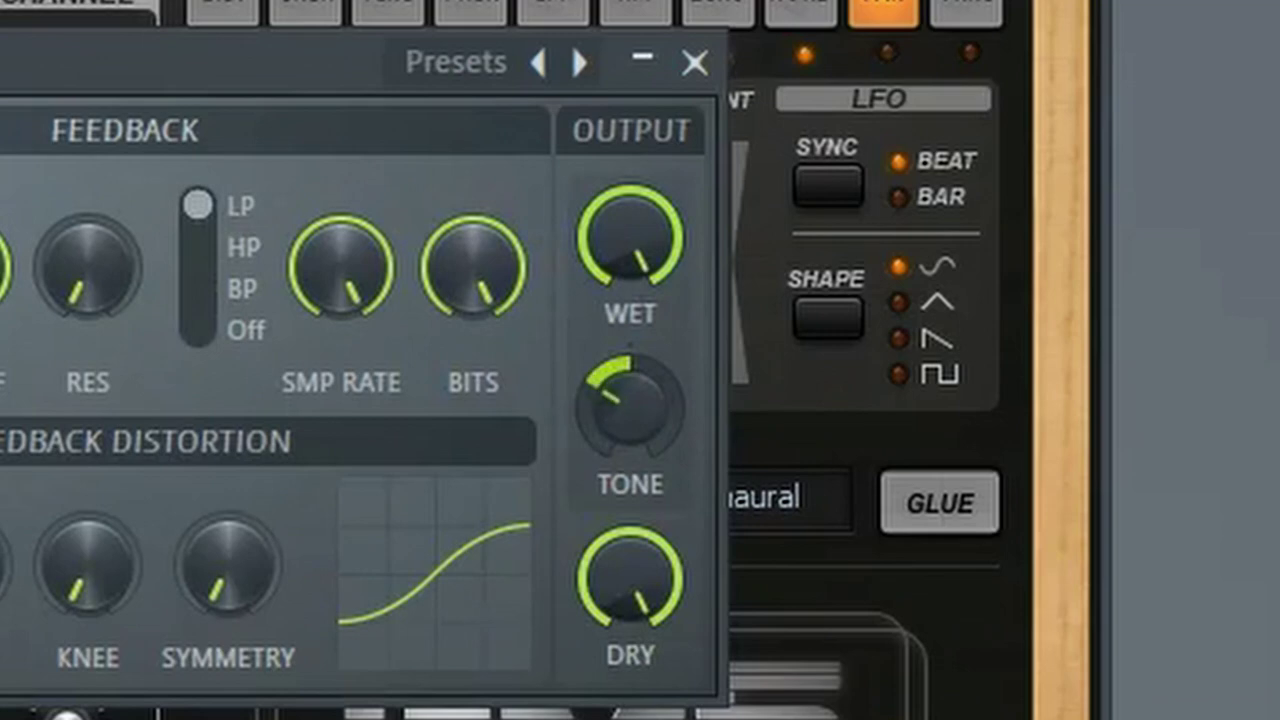
left_click_drag(632, 408, 630, 418)
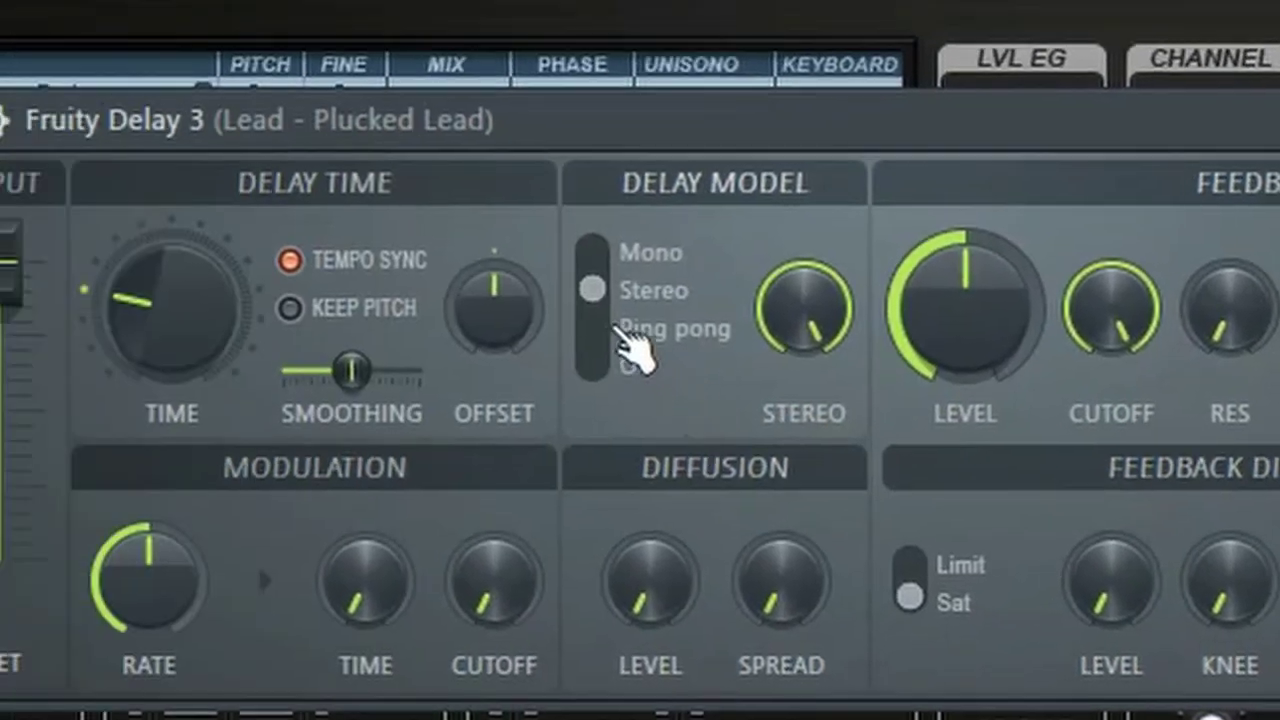
left_click(627, 334)
left_click_drag(520, 323, 494, 240)
left_click_drag(650, 580, 650, 500)
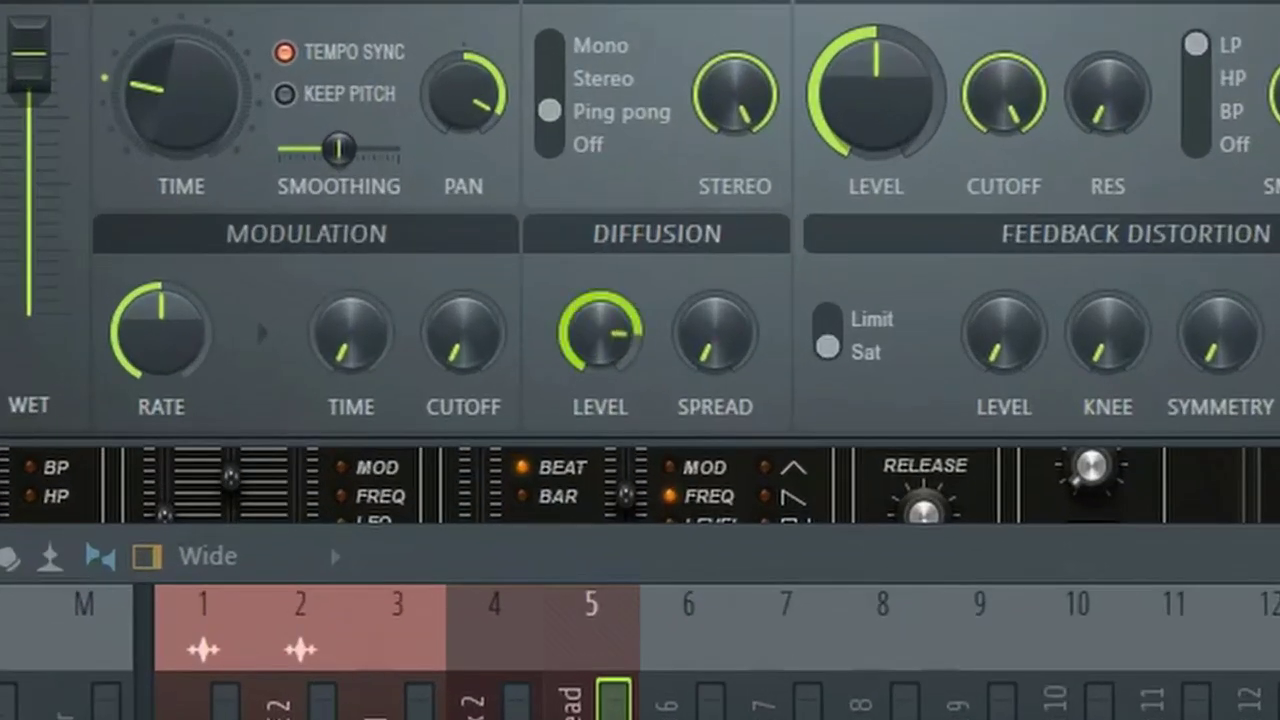
left_click_drag(723, 363, 723, 363)
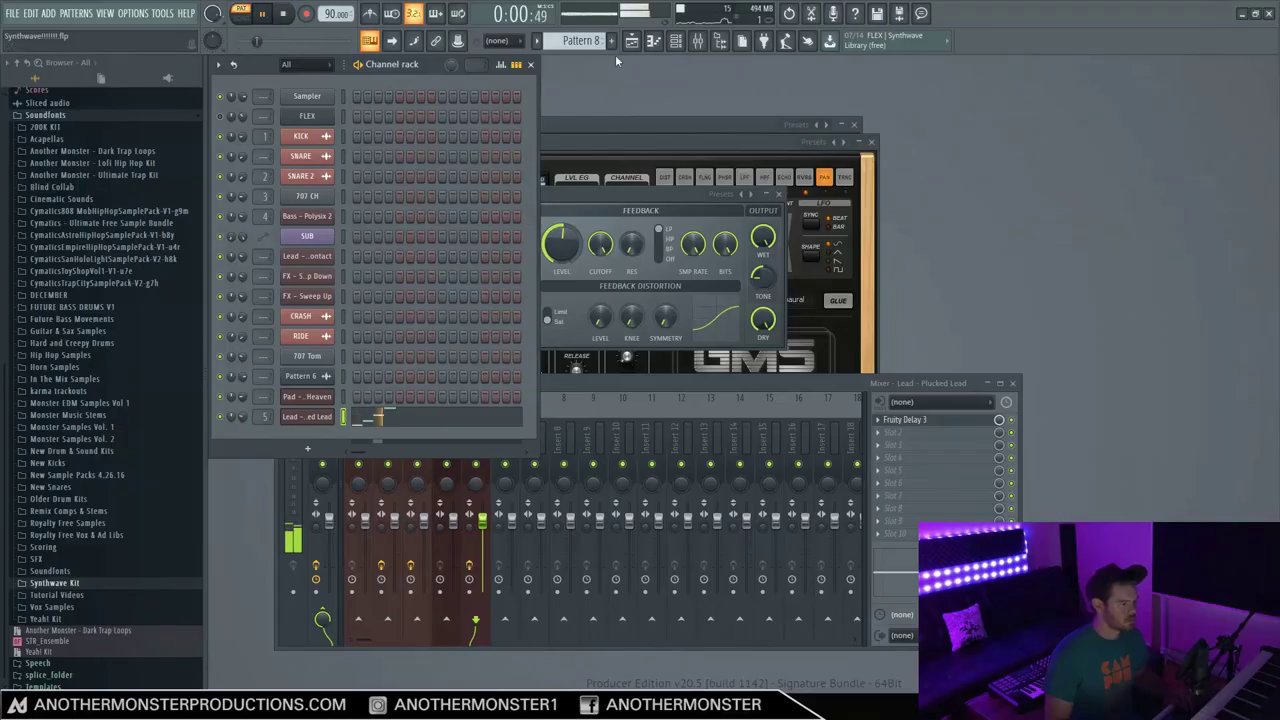
Step: Place Pattern 8 on Track 15 late in bars 2 and 6, play the song, and delete the clip late in bar 4
left_click(631, 42)
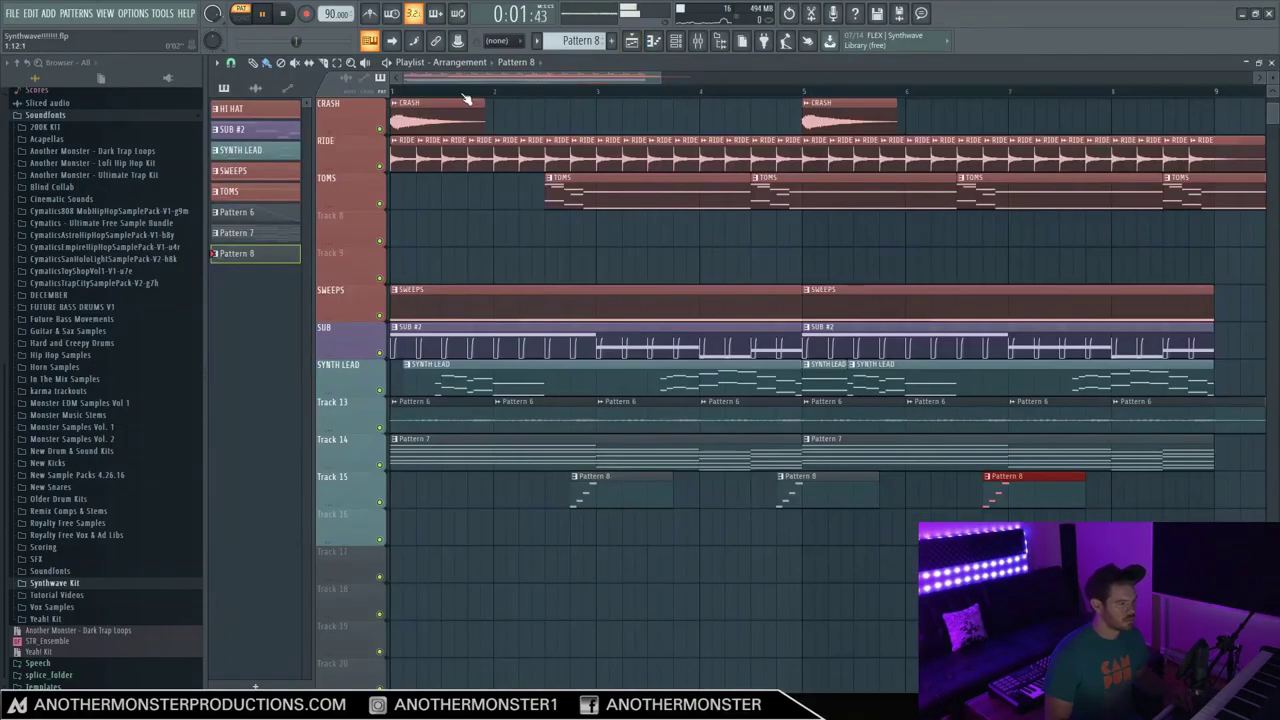
key("l")
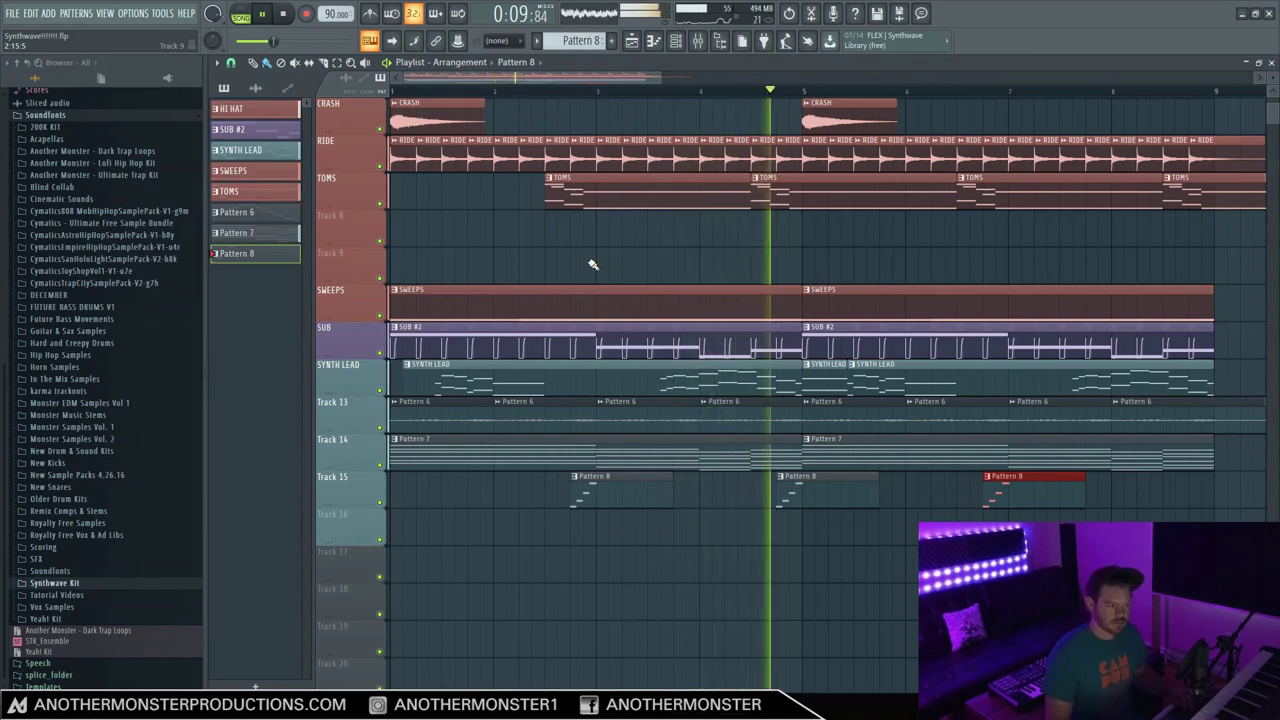
right_click(831, 494)
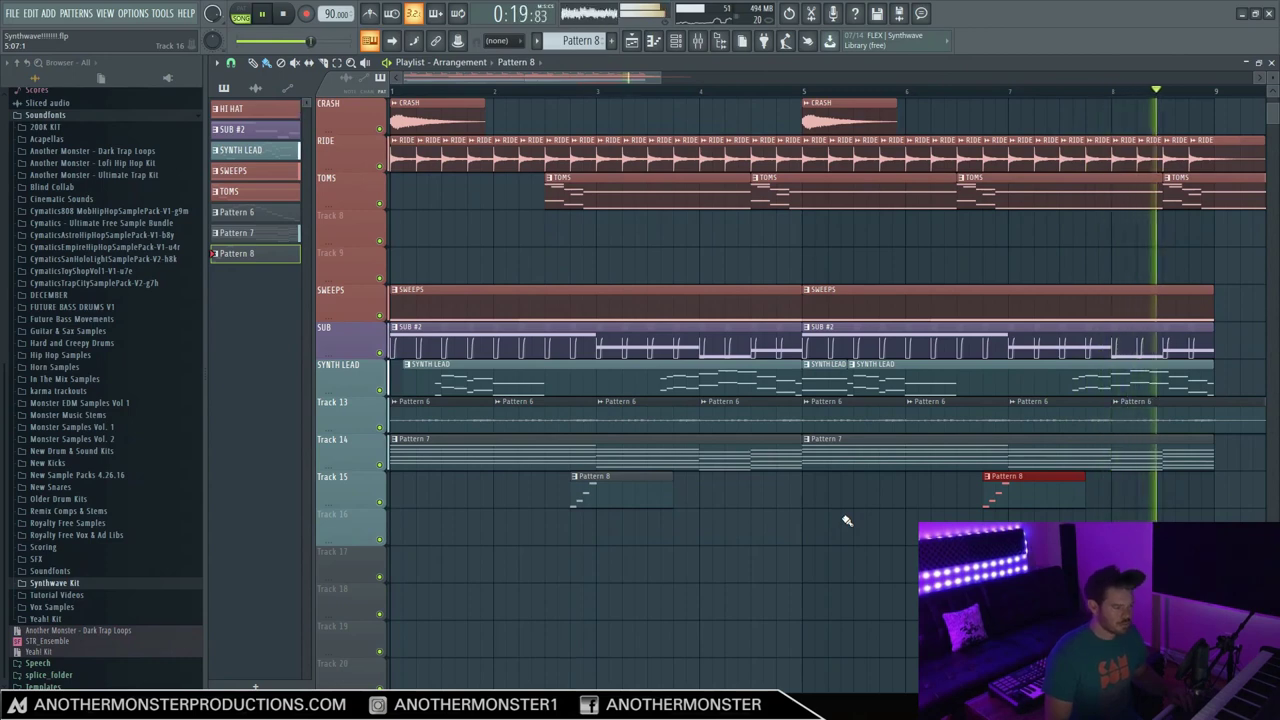
key("space")
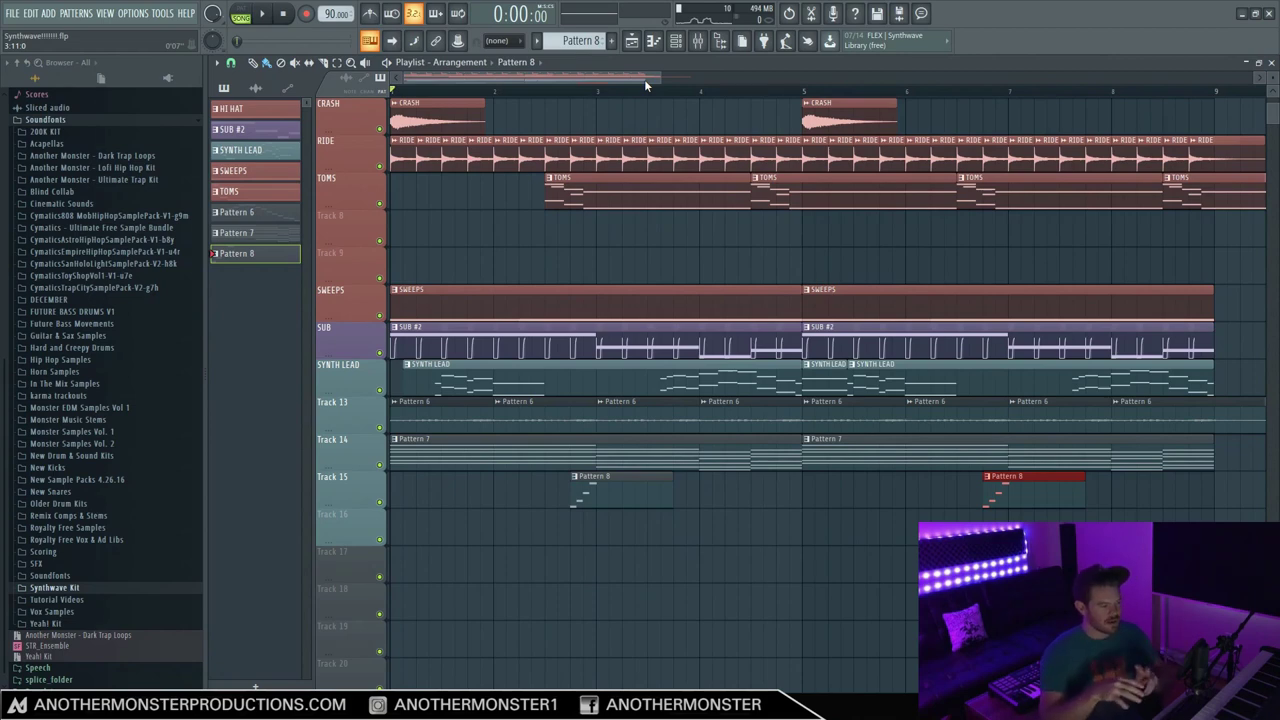
scroll(636, 249, "up", 4)
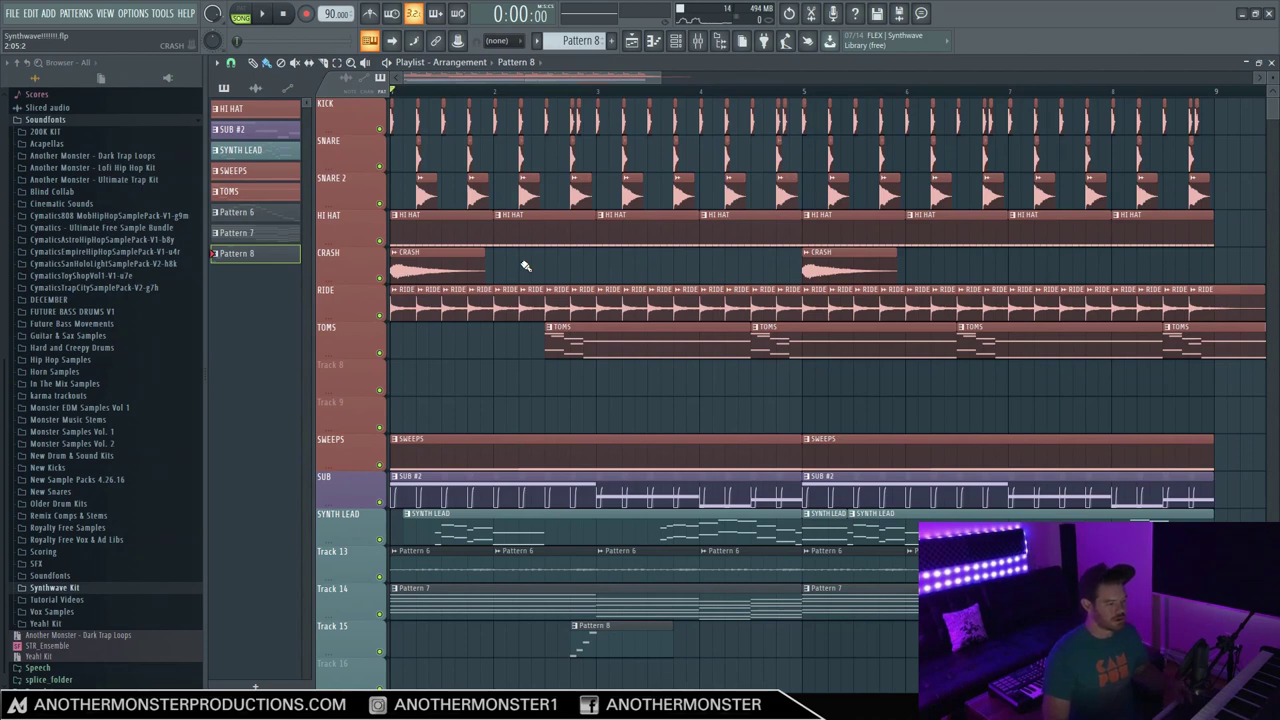
left_click_drag(660, 74, 670, 72)
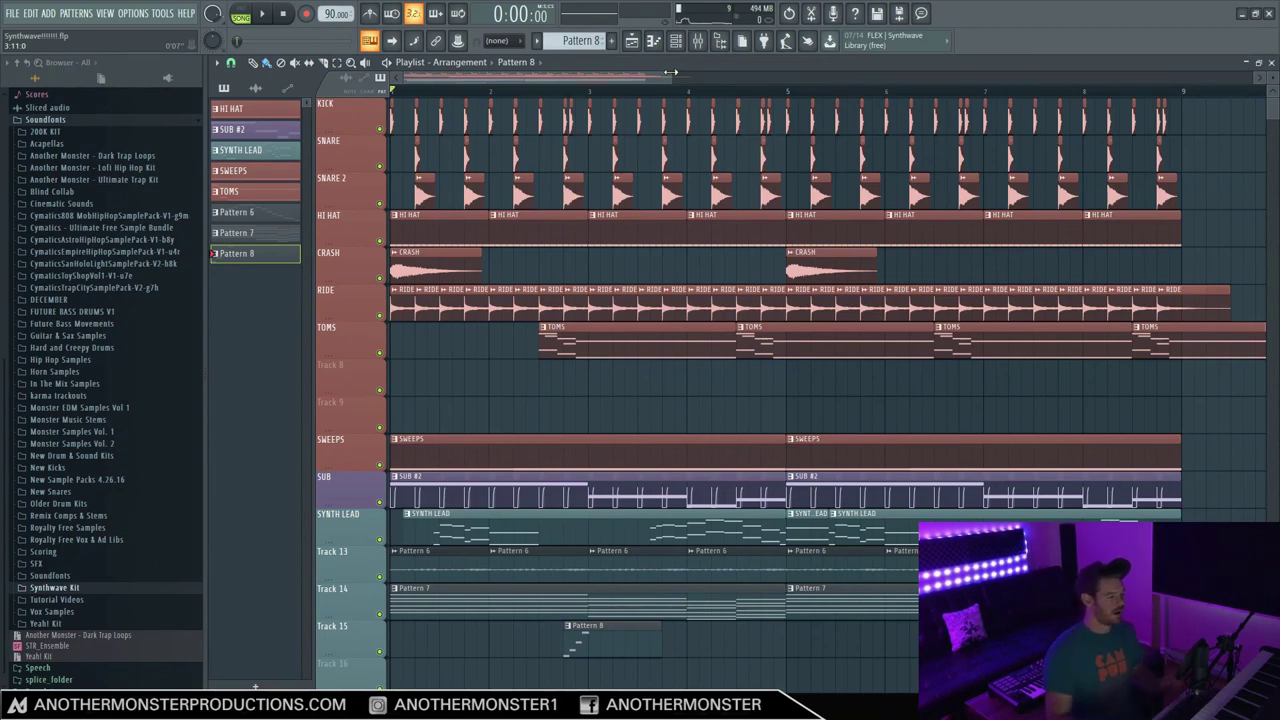
left_click_drag(675, 72, 681, 71)
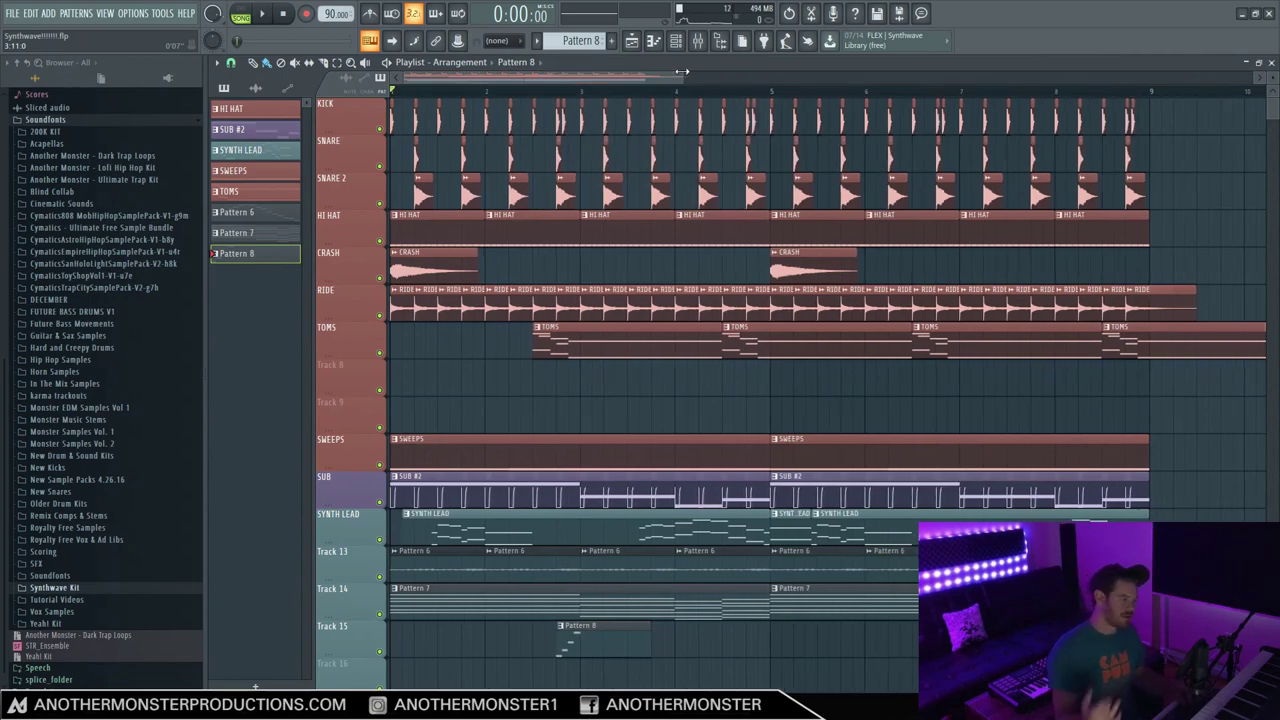